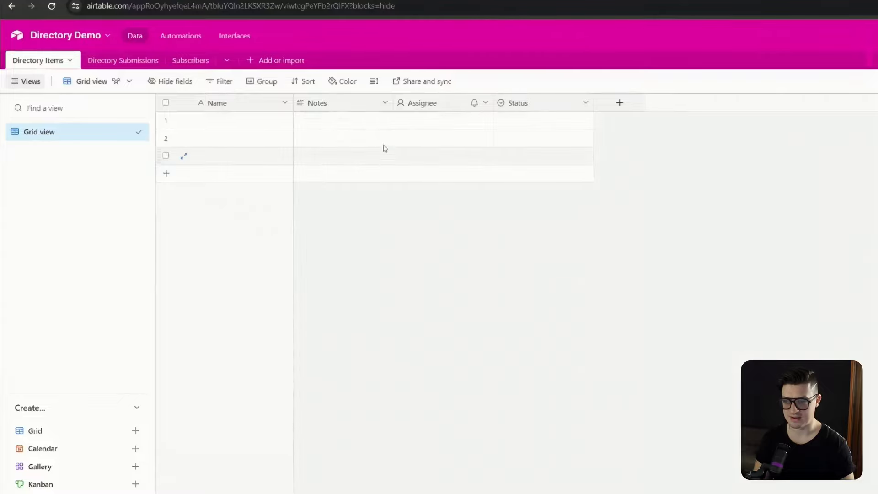
# Delete the default Notes, Assignee and Status fields from the Directory Items table and add a long text field named Description.
pyautogui.click(385, 103)
pyautogui.click(382, 403)
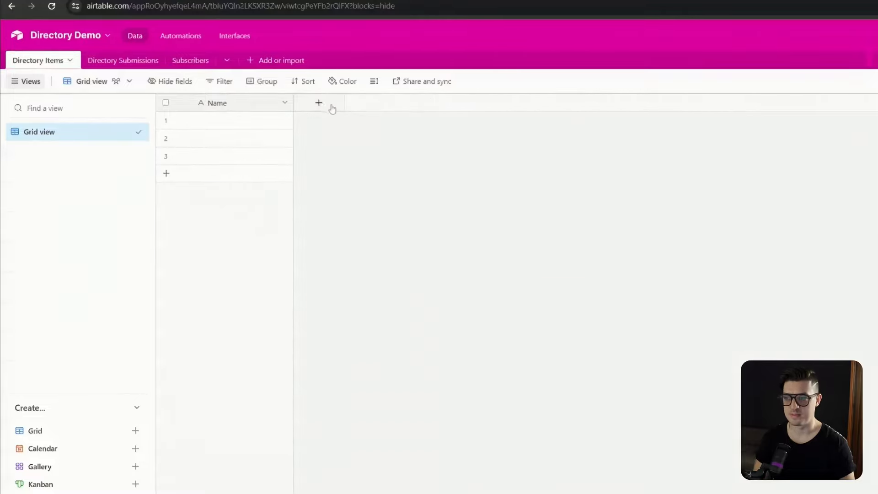
pyautogui.click(320, 104)
pyautogui.write('Description')
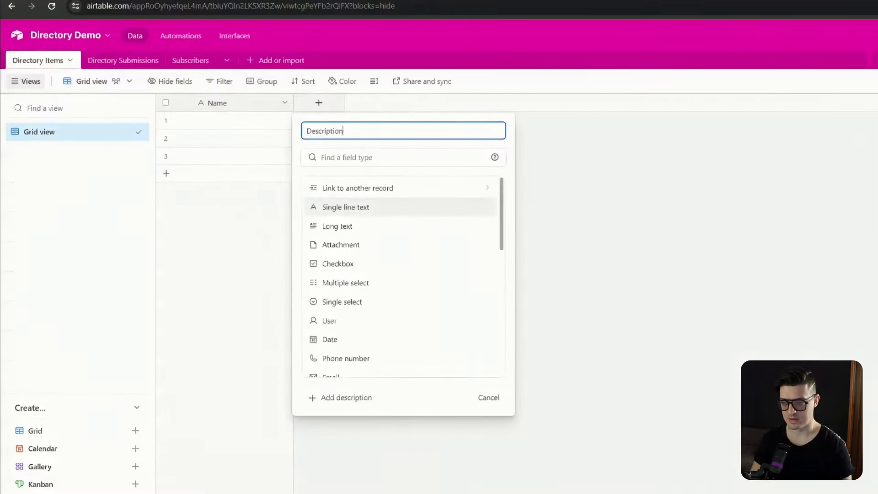
pyautogui.click(336, 229)
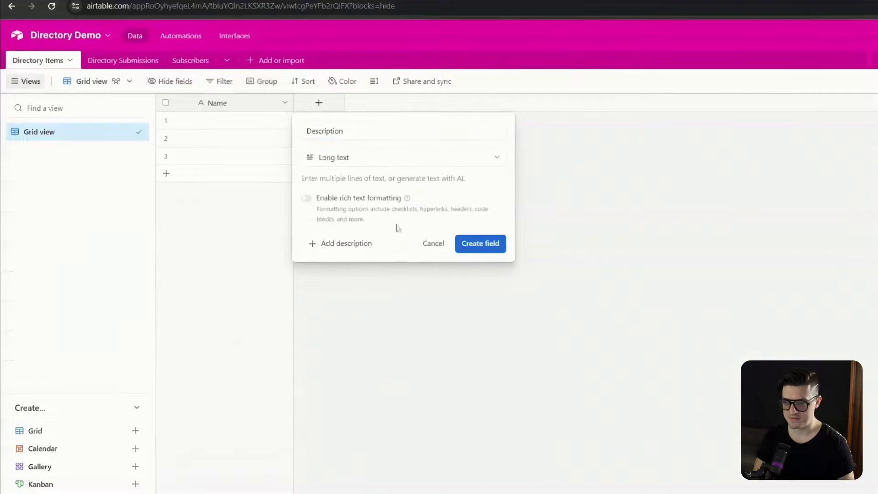
pyautogui.click(479, 244)
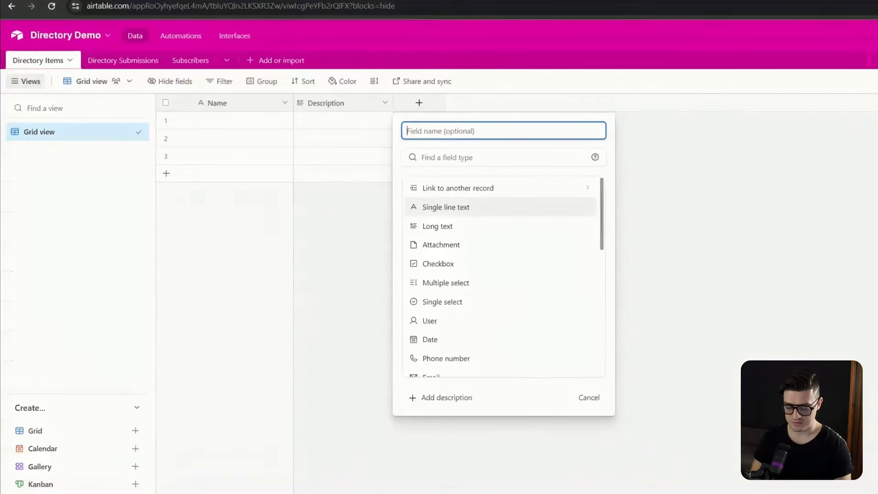
# Add an attachment field named Featured Image to the Directory Items table.
pyautogui.write('Featured Im')
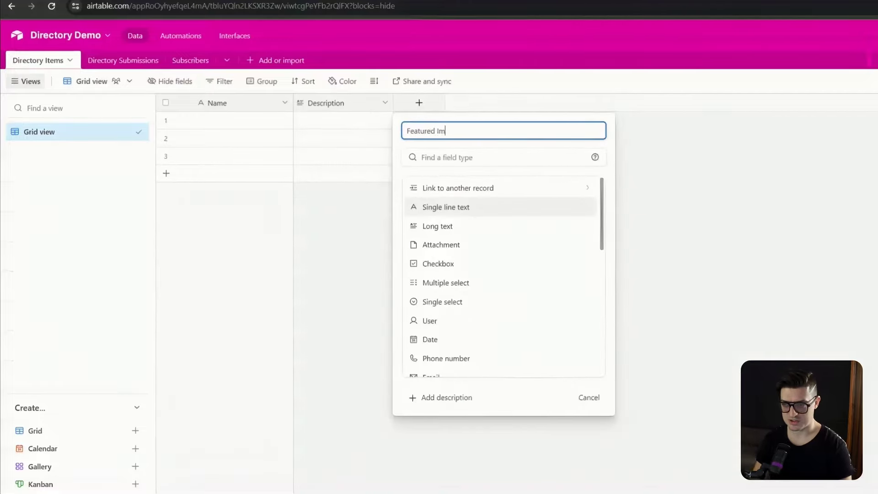
pyautogui.write('age')
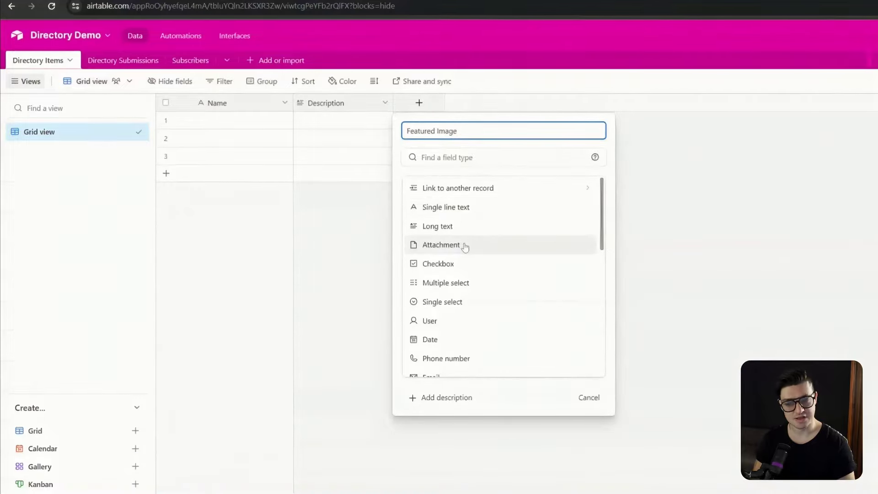
pyautogui.click(465, 244)
pyautogui.click(578, 214)
# Add a field named URL with the URL field type to the Directory Items table.
pyautogui.click(519, 102)
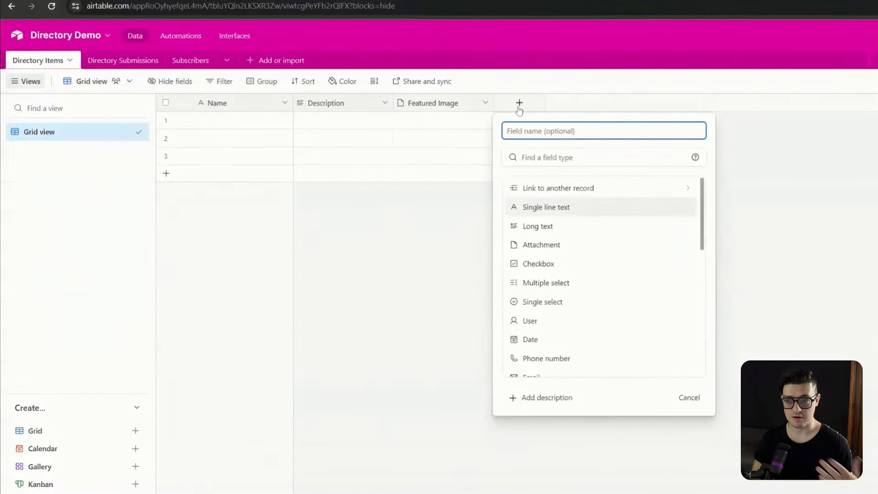
pyautogui.write('URL')
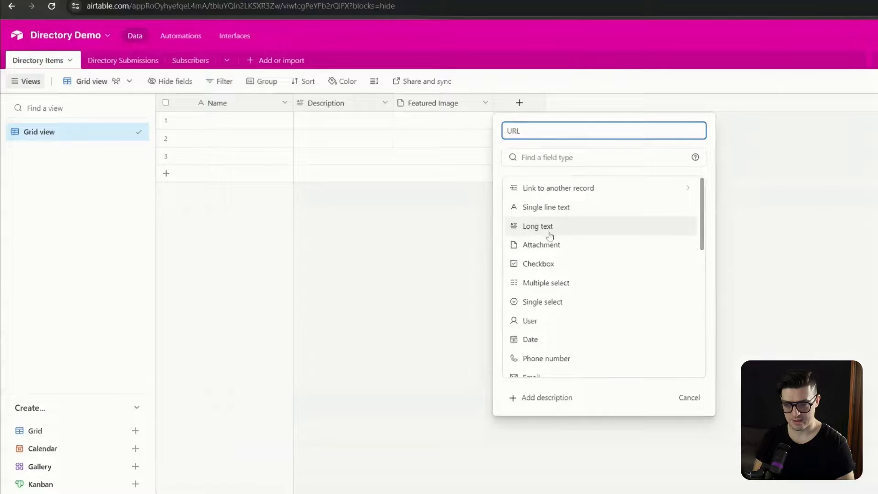
pyautogui.scroll(-3, 559, 261)
pyautogui.click(557, 284)
pyautogui.click(657, 214)
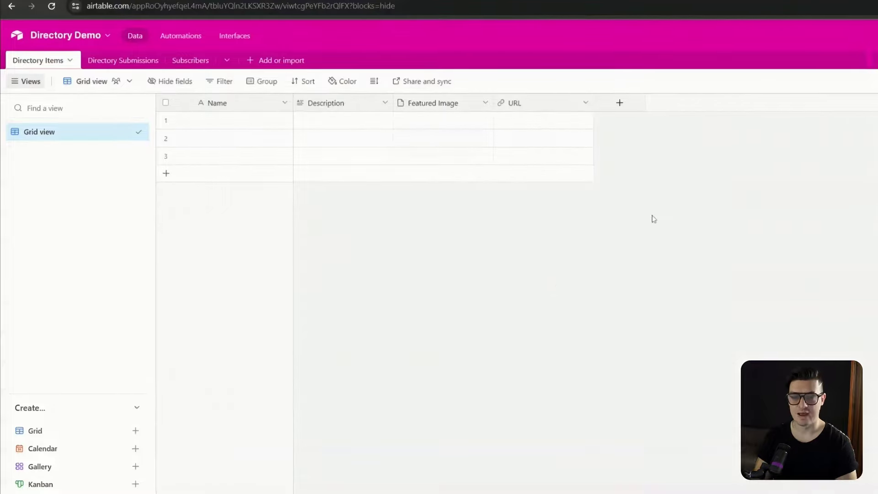
# Add a single line text field named Pretty URL to the Directory Items table.
pyautogui.click(619, 103)
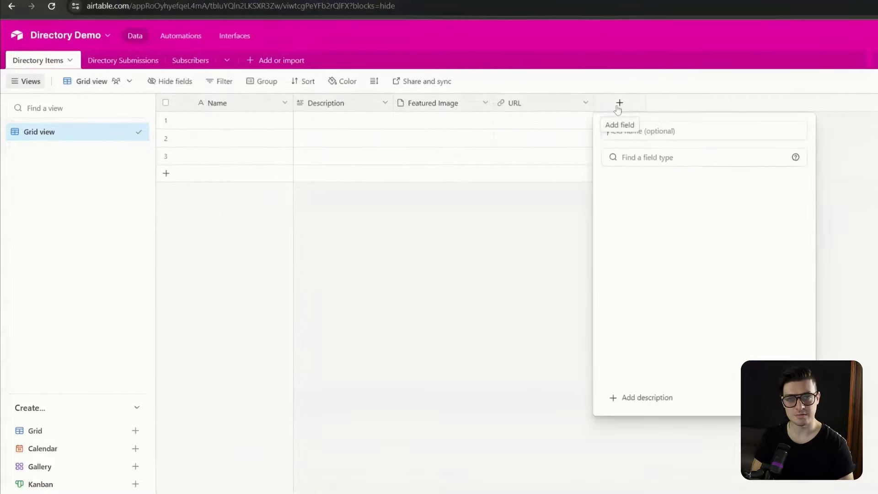
pyautogui.write('Pretty URL')
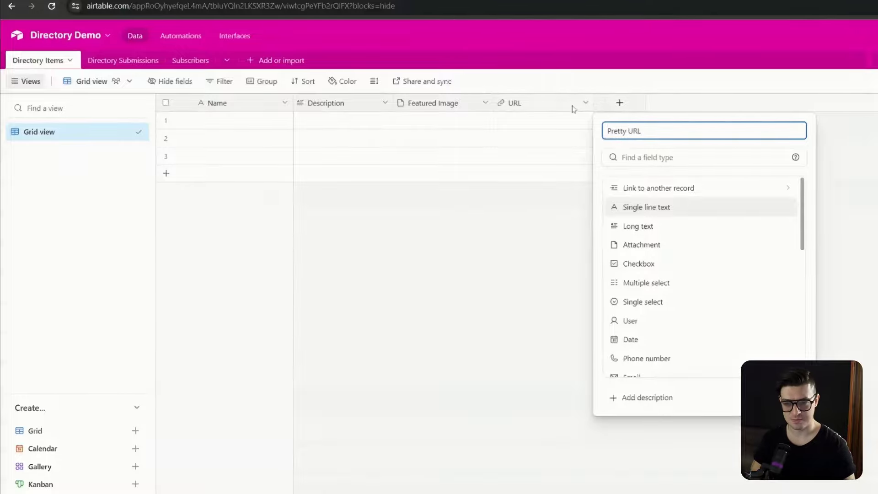
pyautogui.click(666, 208)
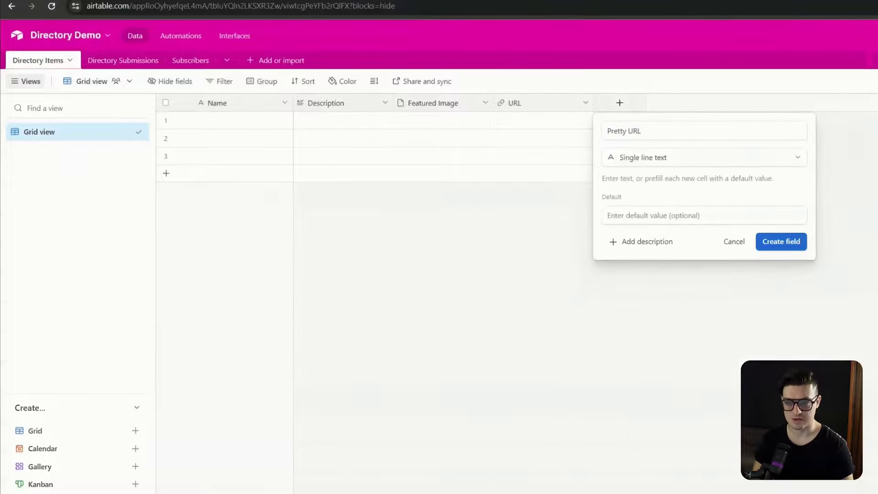
pyautogui.click(798, 242)
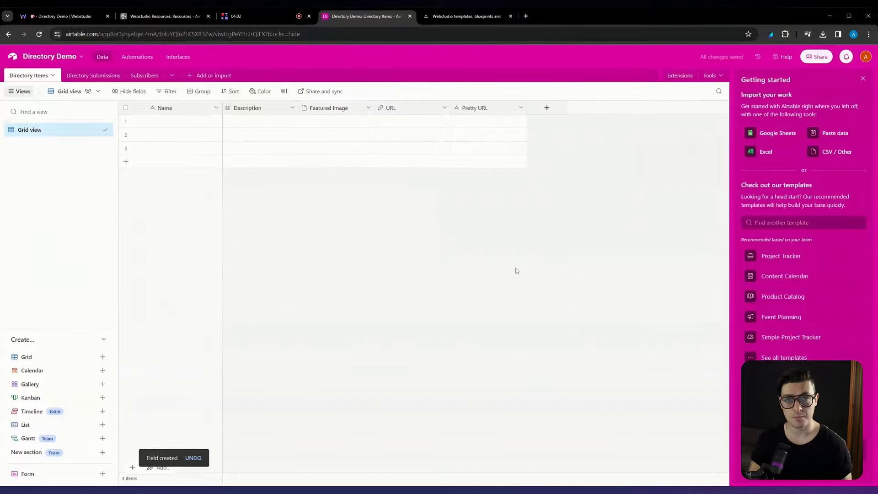
# Name the first record Webstudio and open webstudio.is in a new browser tab.
pyautogui.click(173, 126)
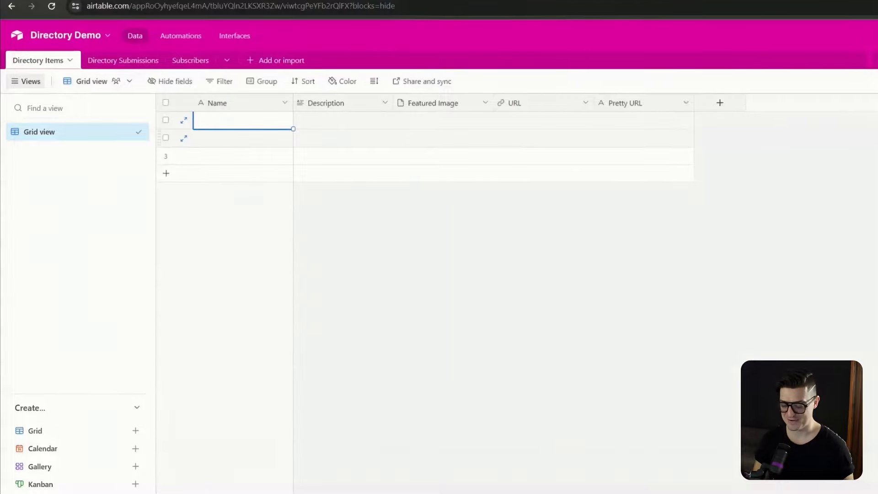
pyautogui.write('Webstuduio')
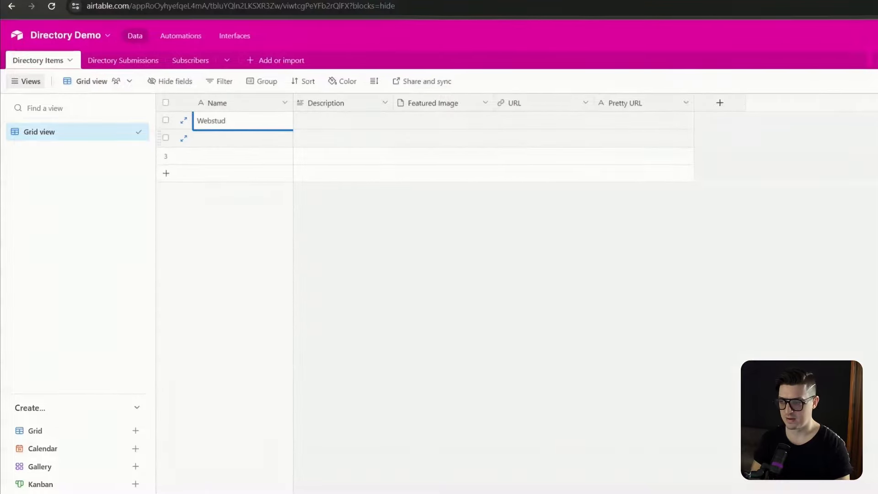
pyautogui.click(527, 16)
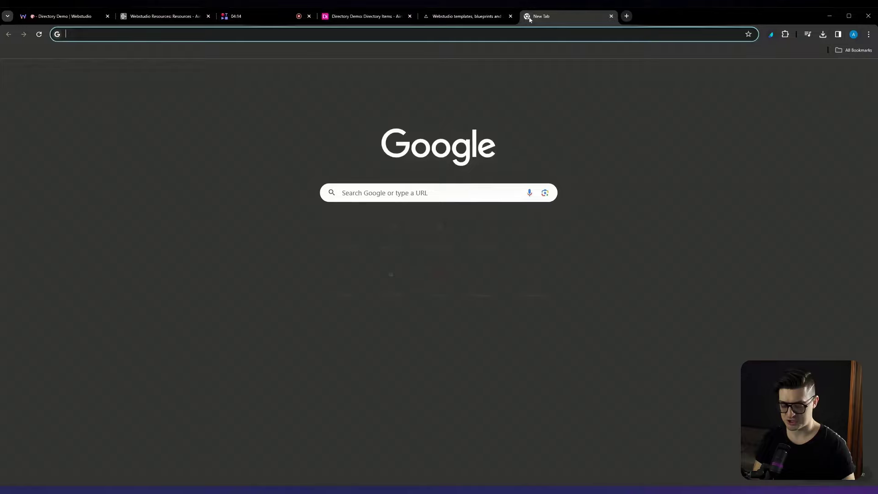
pyautogui.write('webstudio.is')
pyautogui.press('Return')
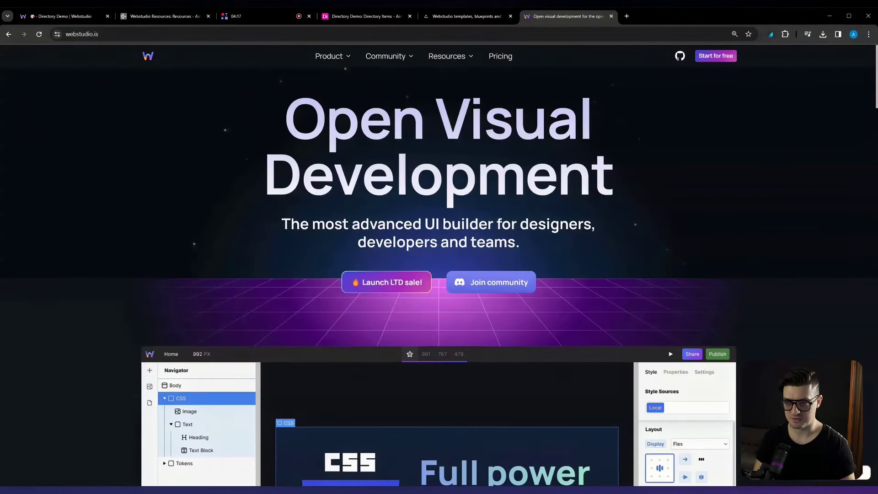
# Copy the Webstudio homepage's headline and tagline into the Description of the Webstudio record in Airtable.
pyautogui.moveTo(276, 92); pyautogui.dragTo(580, 249)
pyautogui.hotkey('ctrl', 'c')
pyautogui.click(362, 16)
pyautogui.doubleClick(256, 123)
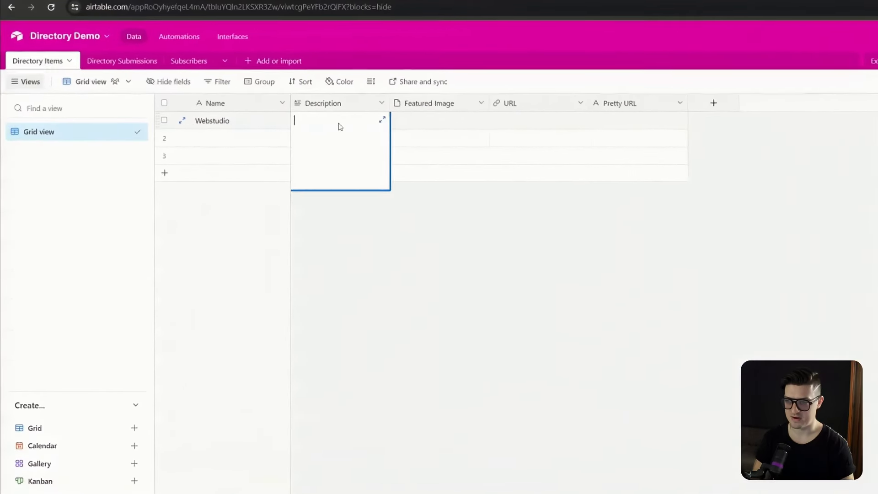
pyautogui.hotkey('ctrl', 'v')
pyautogui.click(343, 251)
pyautogui.click(439, 124)
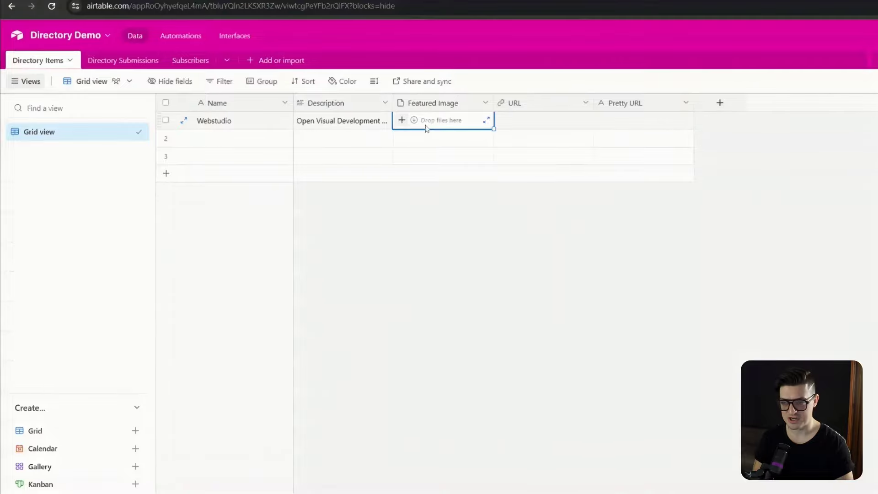
pyautogui.click(401, 120)
pyautogui.click(406, 216)
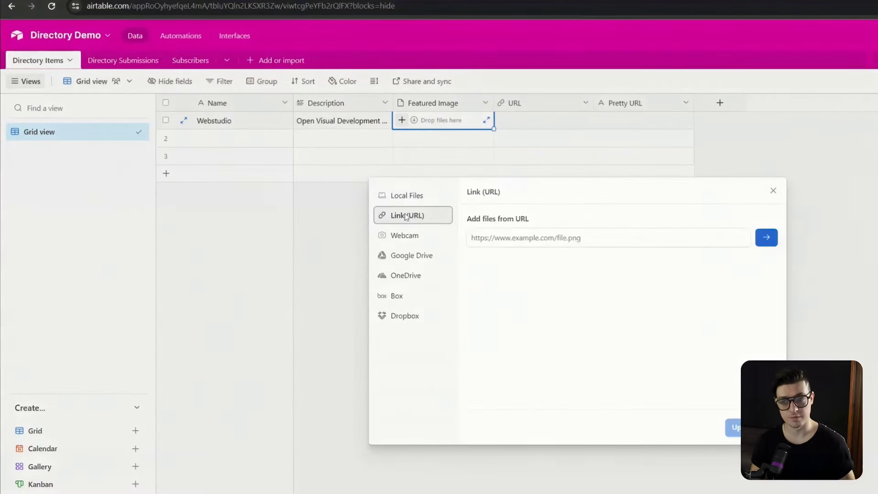
pyautogui.press('Escape')
# Copy the Webstudio homepage address into the record's URL field and set its Pretty URL to webstudio.is.
pyautogui.click(568, 16)
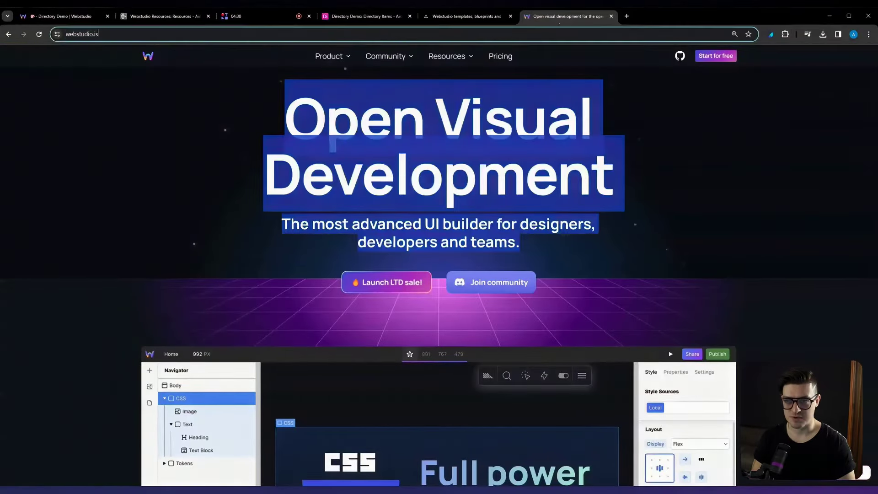
pyautogui.click(382, 38)
pyautogui.click(366, 16)
pyautogui.click(397, 122)
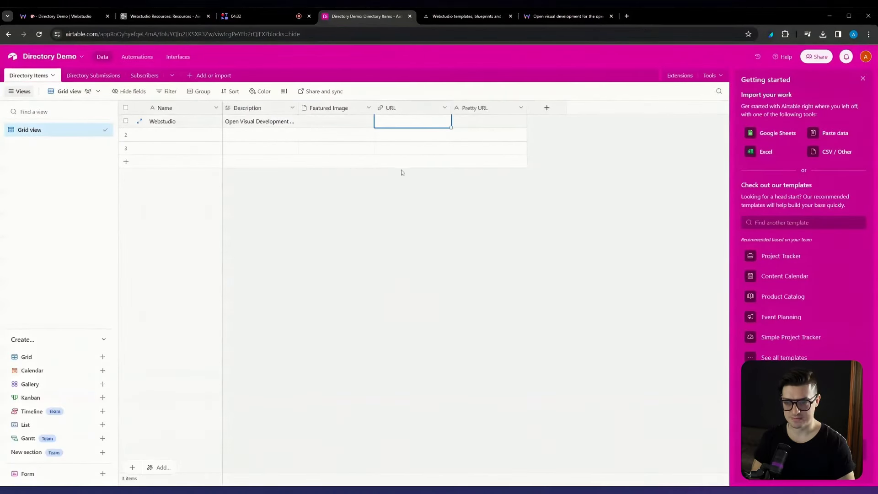
pyautogui.hotkey('ctrl', 'v')
pyautogui.click(488, 120)
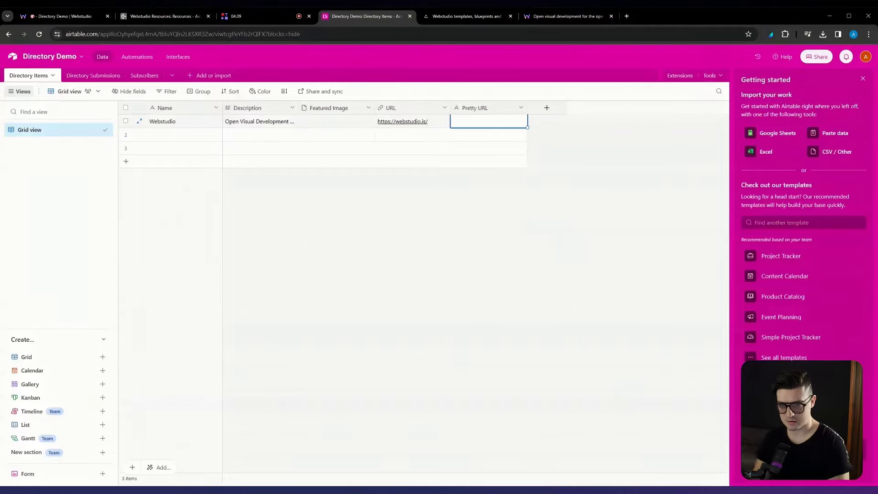
pyautogui.write('webstudio.is')
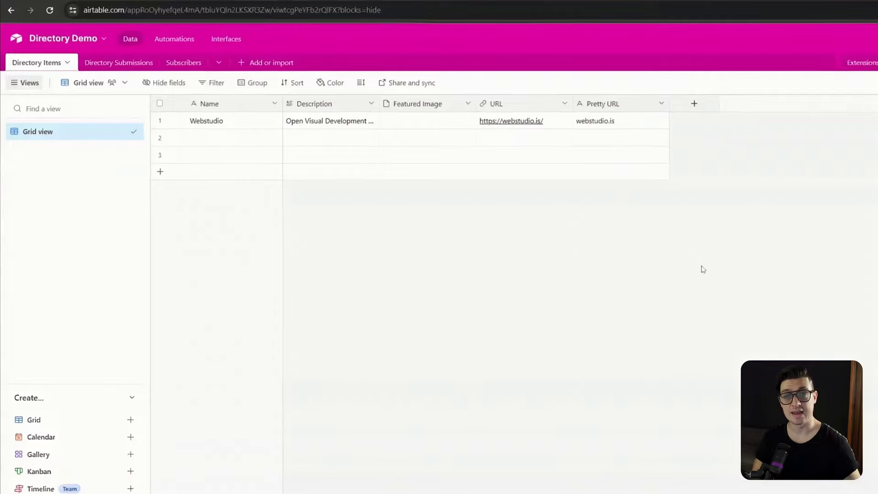
# Check how the shortened links are displayed on the cards of the creator-directory.wstd.io site.
pyautogui.click(450, 16)
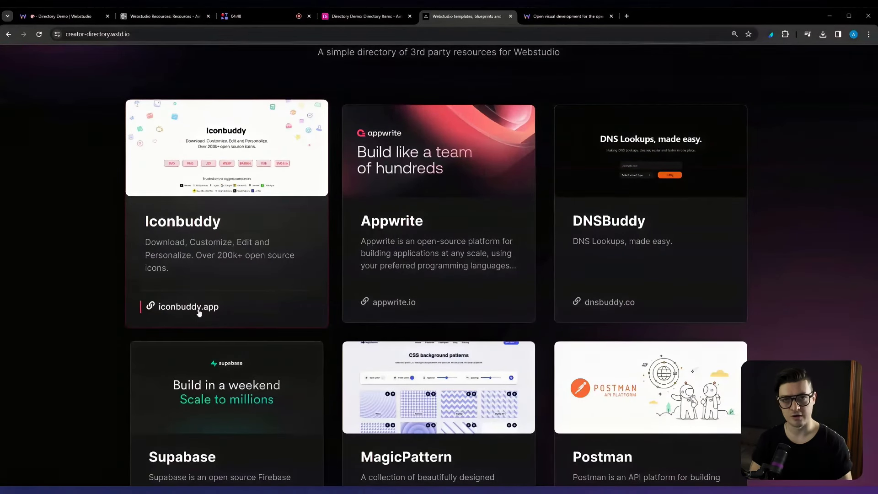
pyautogui.hotkey('ctrl', 'shift', 'Tab')
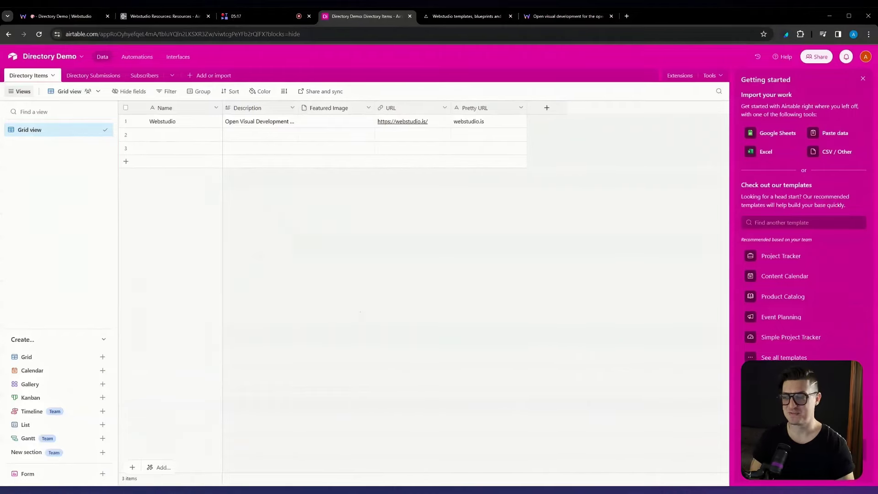
# Delete the default Notes, Assignee and Status fields from the Directory Submissions table.
pyautogui.click(93, 75)
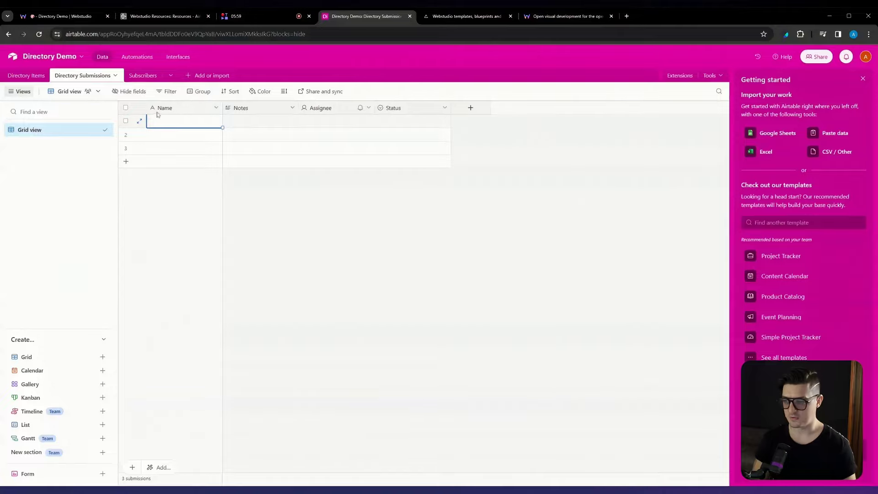
pyautogui.click(216, 109)
pyautogui.click(217, 108)
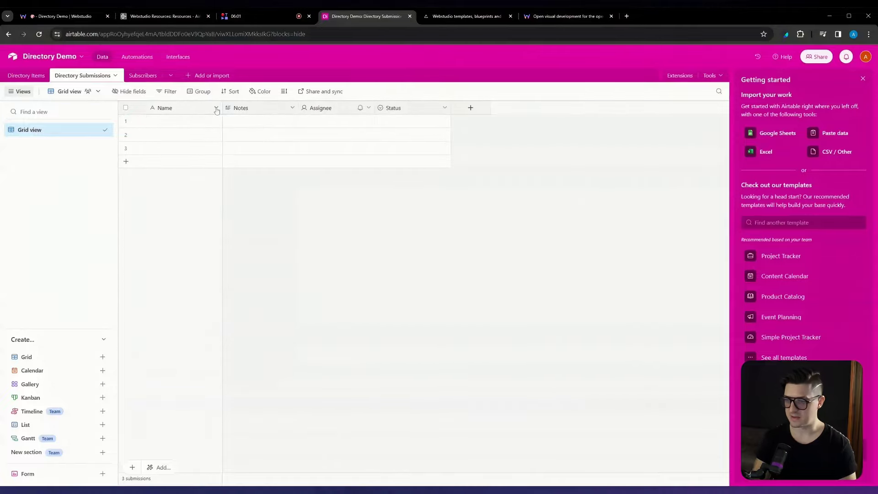
pyautogui.click(293, 109)
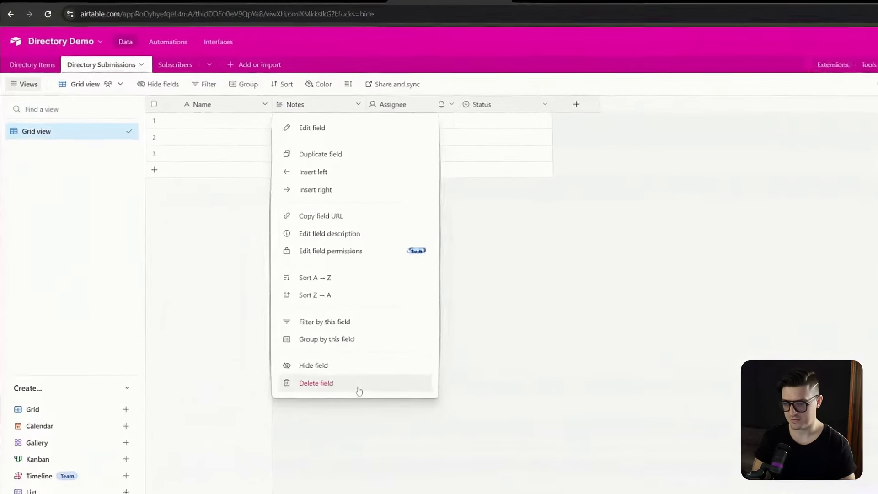
pyautogui.click(293, 335)
pyautogui.click(292, 108)
pyautogui.click(340, 402)
pyautogui.click(385, 102)
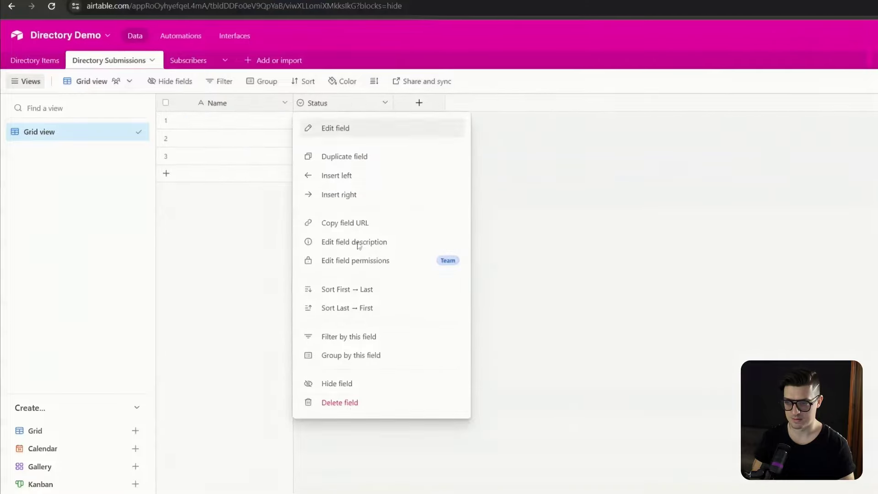
pyautogui.click(340, 402)
# Add a field named email with the Email field type to the Directory Submissions table.
pyautogui.click(319, 102)
pyautogui.write('email')
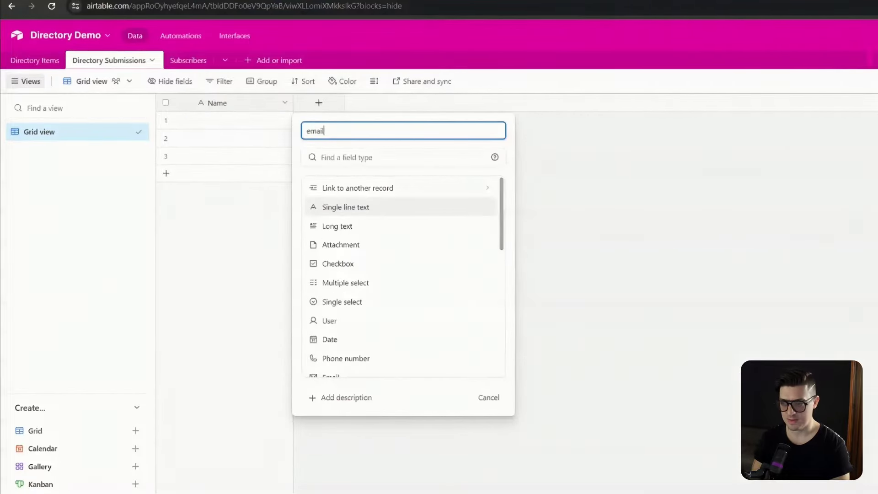
pyautogui.scroll(-3, 370, 316)
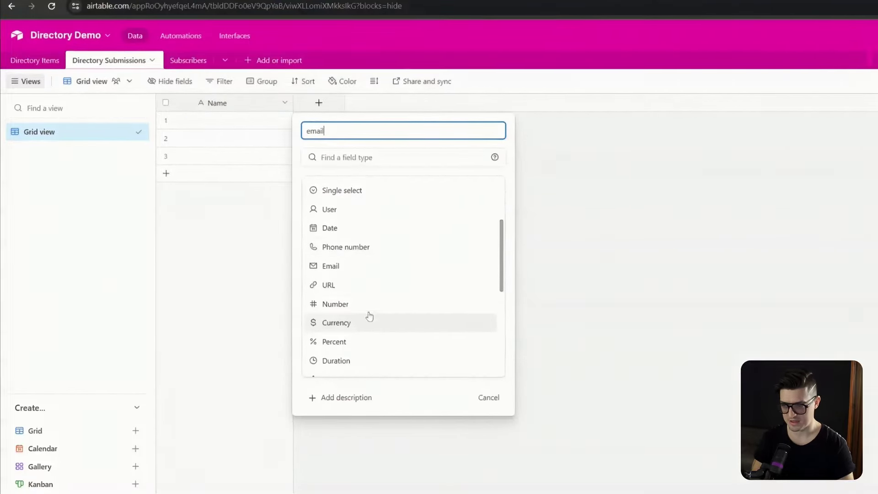
pyautogui.click(366, 270)
pyautogui.click(485, 214)
# Add a long text field named Message to the Directory Submissions table.
pyautogui.click(420, 103)
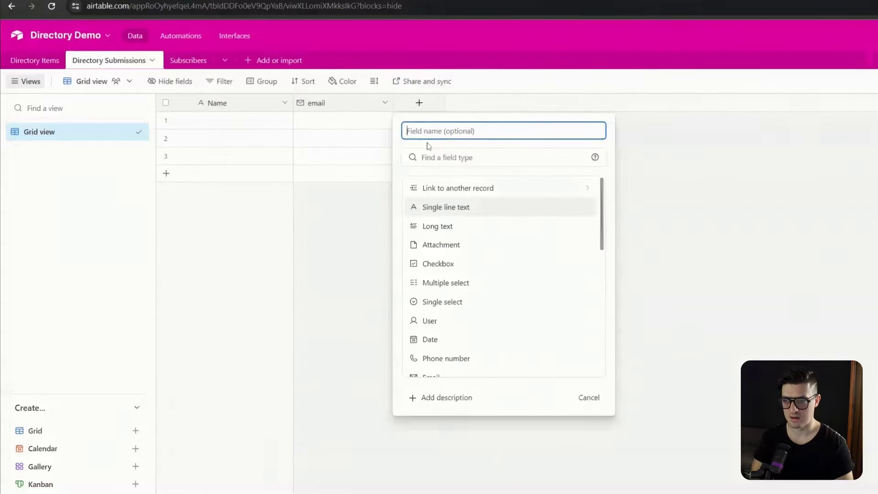
pyautogui.write('Message')
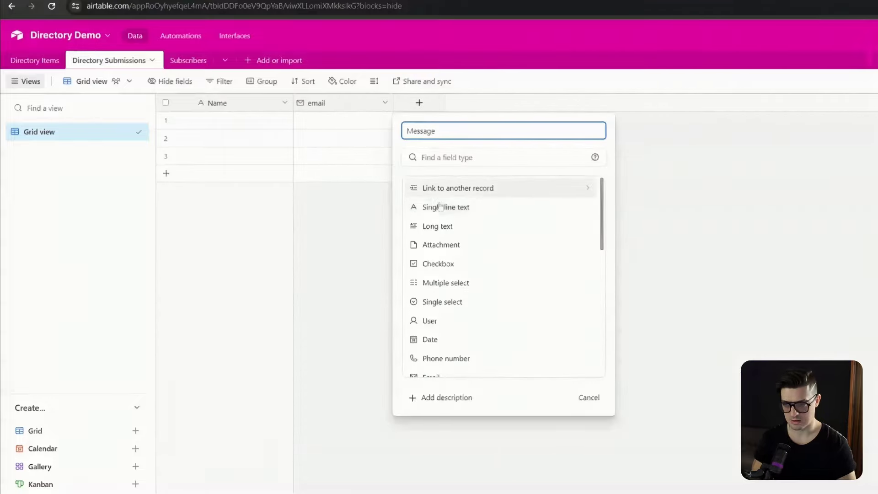
pyautogui.click(451, 226)
pyautogui.click(580, 244)
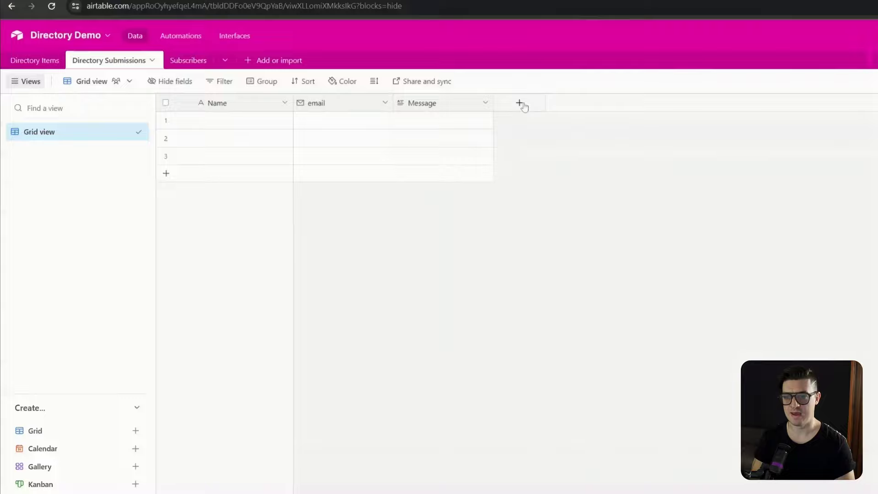
# Add a field named URL with the URL field type to the Directory Submissions table.
pyautogui.click(520, 103)
pyautogui.write('URL')
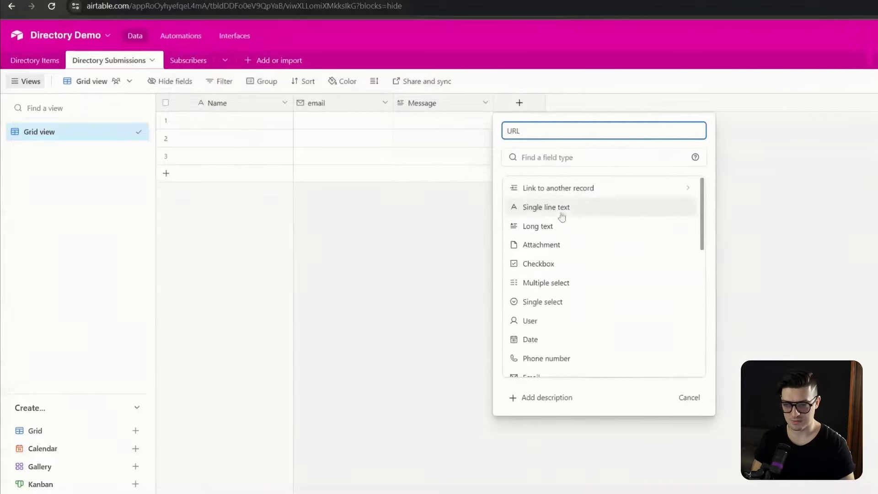
pyautogui.scroll(-4, 583, 255)
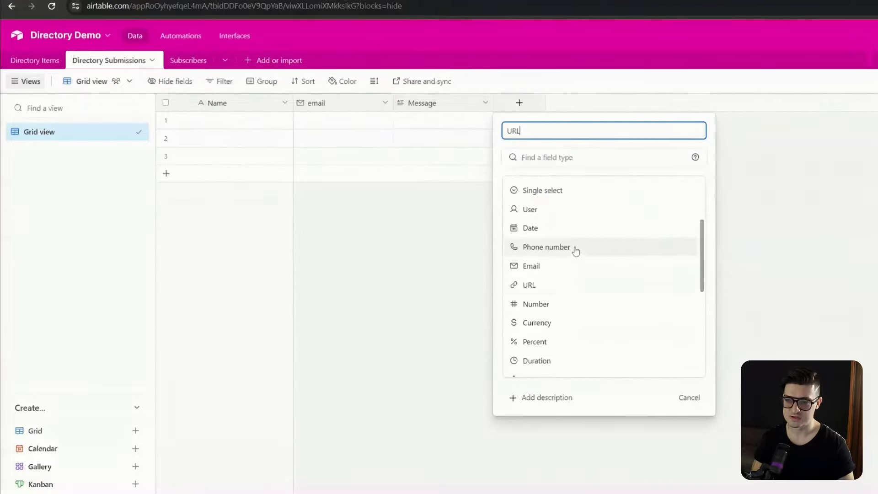
pyautogui.click(571, 283)
pyautogui.click(691, 209)
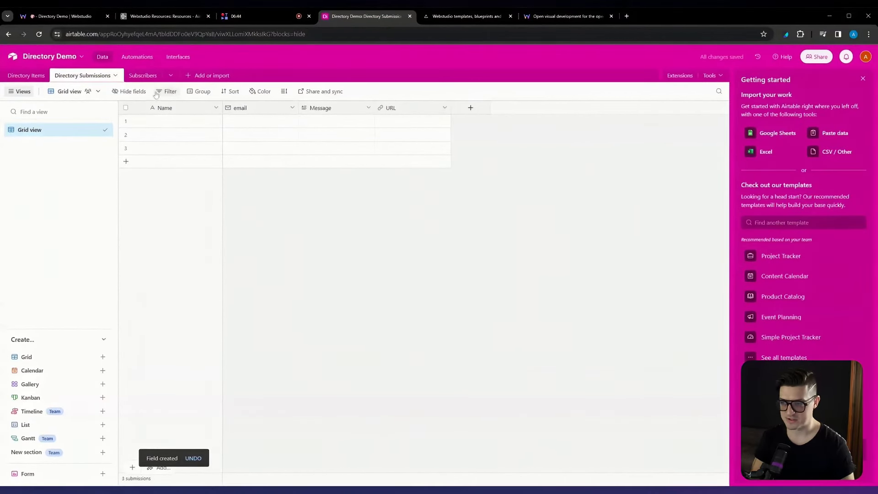
# Delete the default Notes, Assignee and Status fields from the Subscribers table.
pyautogui.click(143, 75)
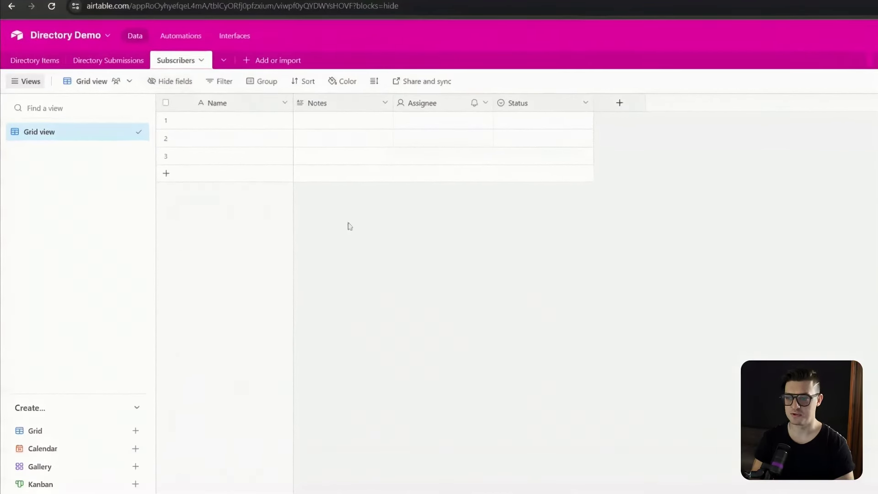
pyautogui.click(386, 102)
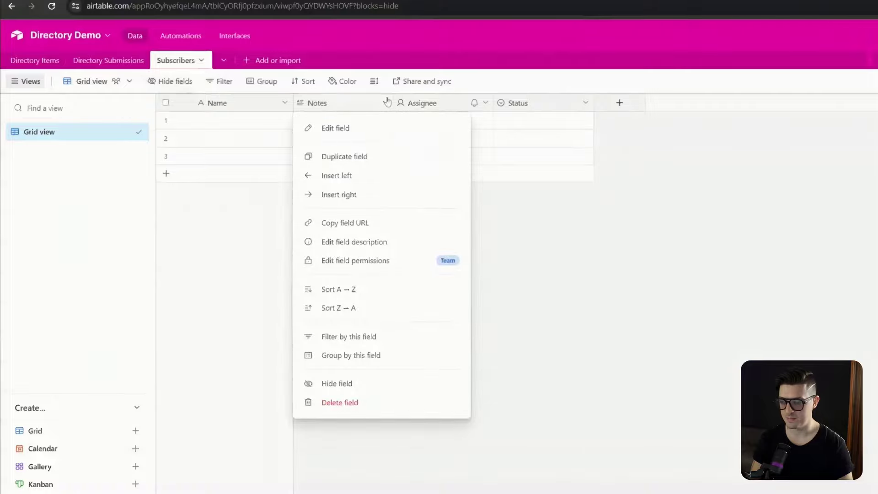
pyautogui.click(354, 403)
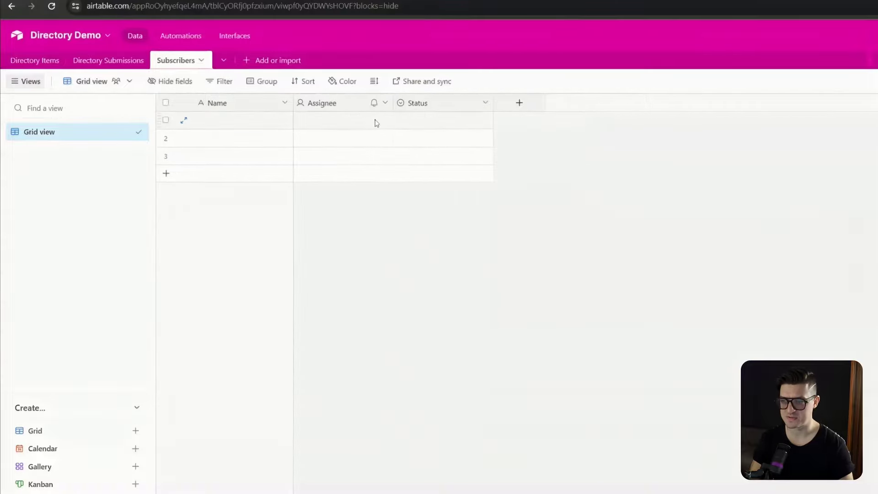
pyautogui.click(385, 102)
pyautogui.click(382, 402)
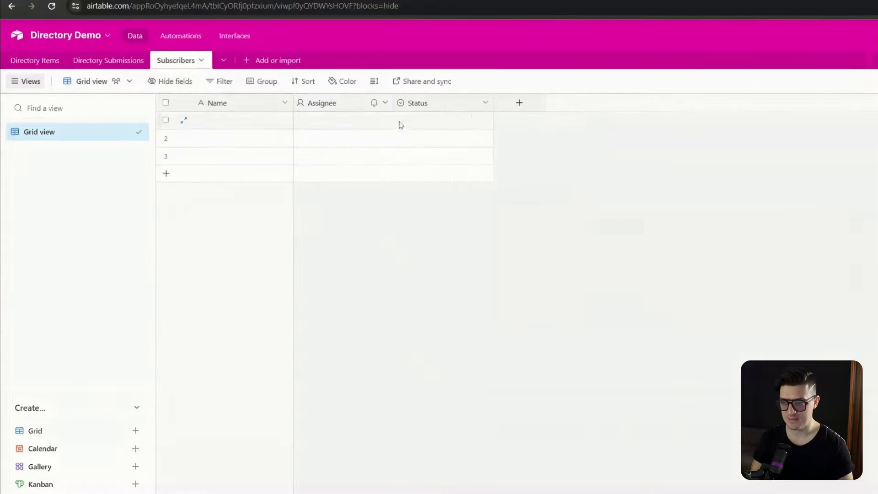
pyautogui.click(385, 102)
pyautogui.click(366, 404)
# Add a field with the Email field type to the Subscribers table, keeping its default name.
pyautogui.click(284, 102)
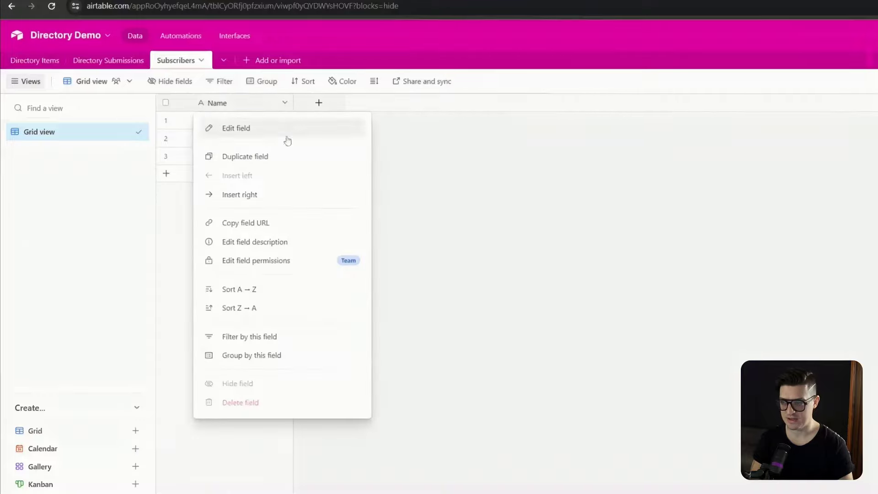
pyautogui.click(327, 128)
pyautogui.click(318, 103)
pyautogui.scroll(-4, 391, 215)
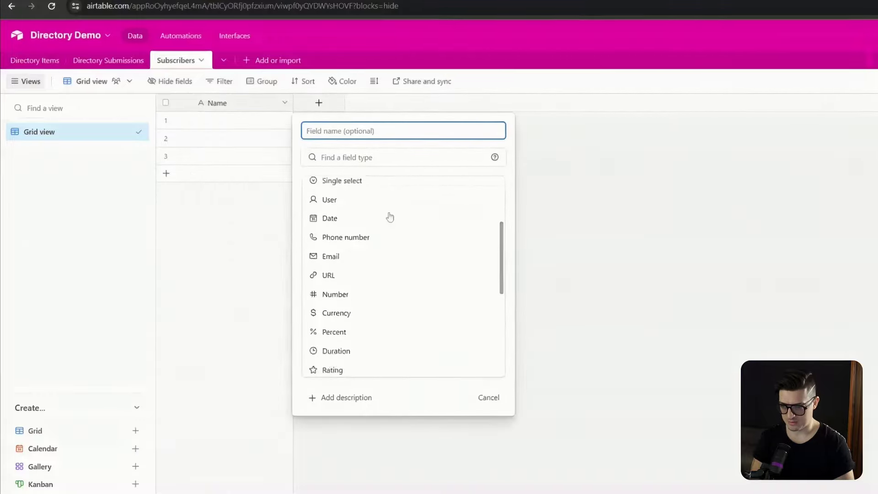
pyautogui.click(378, 210)
pyautogui.click(480, 207)
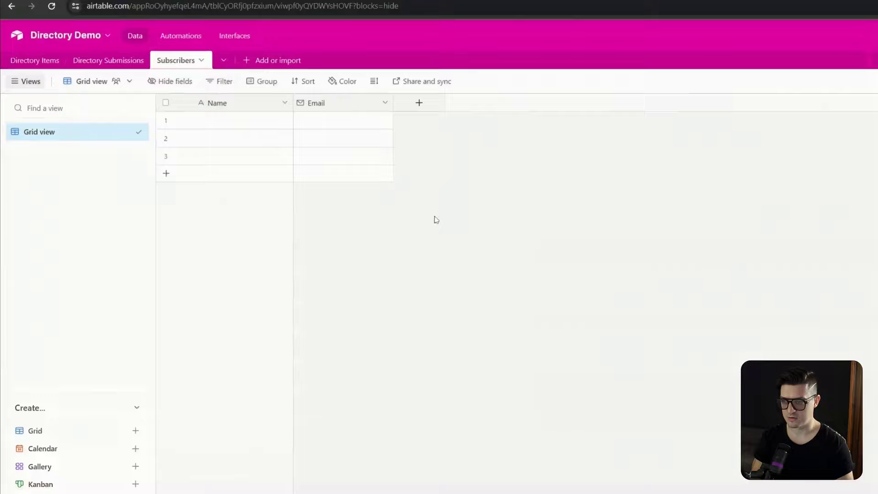
# Widen the Name column slightly in the Subscribers table.
pyautogui.click(284, 103)
pyautogui.click(303, 112)
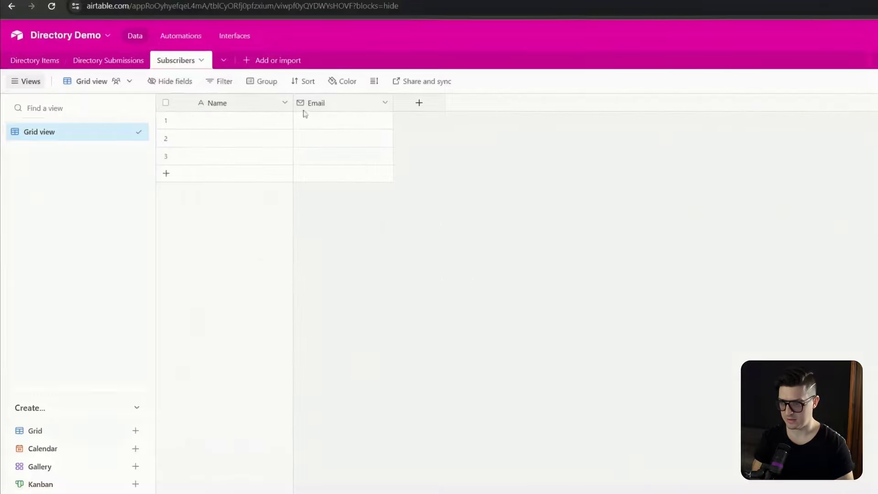
pyautogui.moveTo(215, 102); pyautogui.dragTo(176, 101)
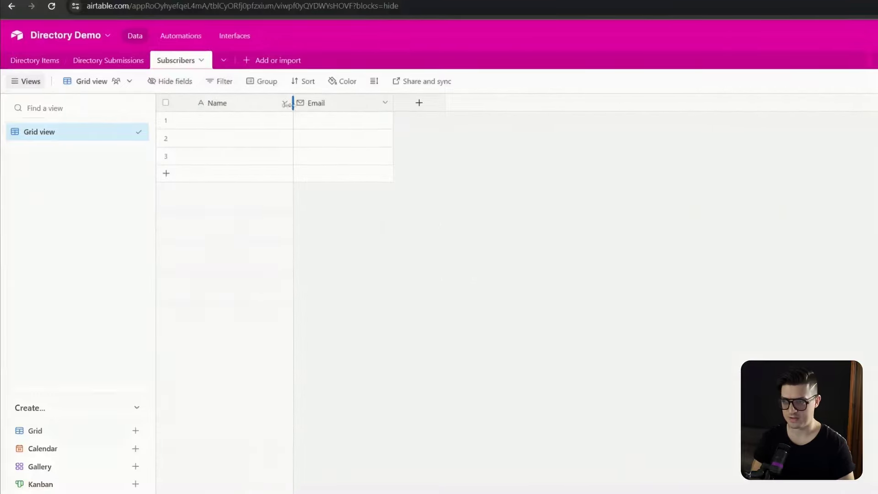
pyautogui.moveTo(293, 102); pyautogui.dragTo(322, 103)
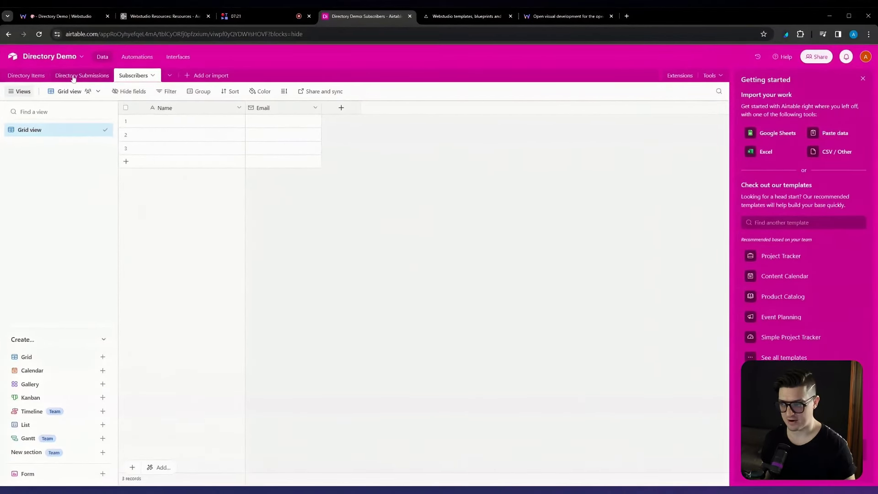
# Look through the base's tables, including Resources, Subscribers and Requested Resources.
pyautogui.click(74, 77)
pyautogui.click(19, 76)
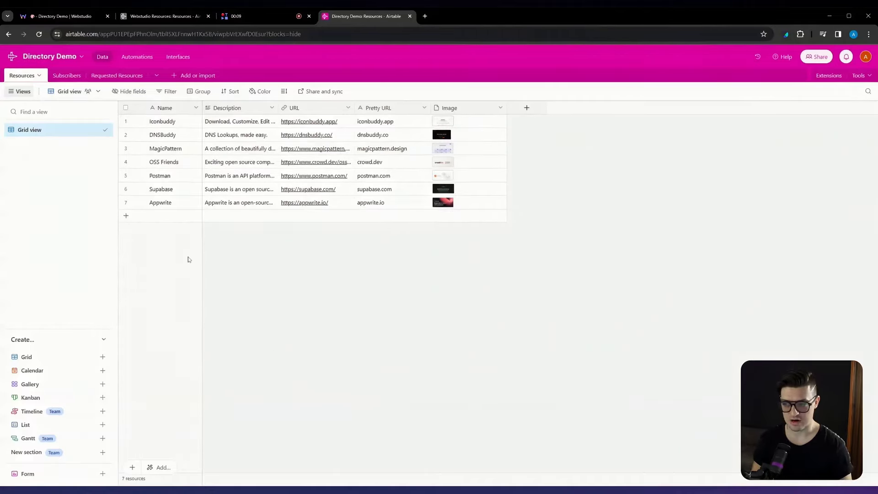
pyautogui.click(72, 77)
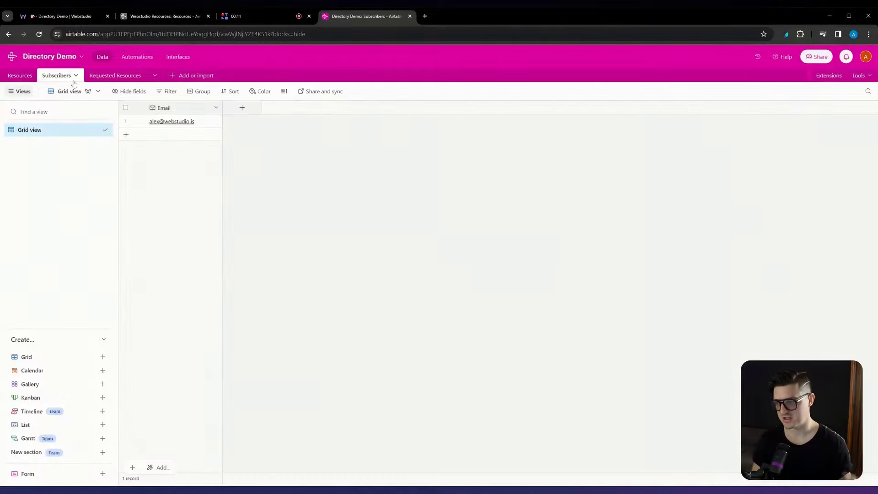
pyautogui.click(104, 77)
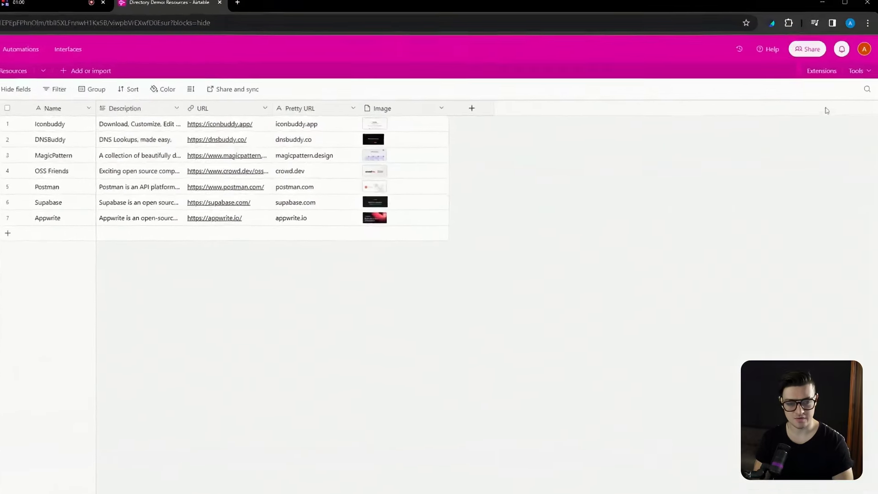
# Start a new personal access token in the Developer hub and name it Video Directory Demo.
pyautogui.click(865, 51)
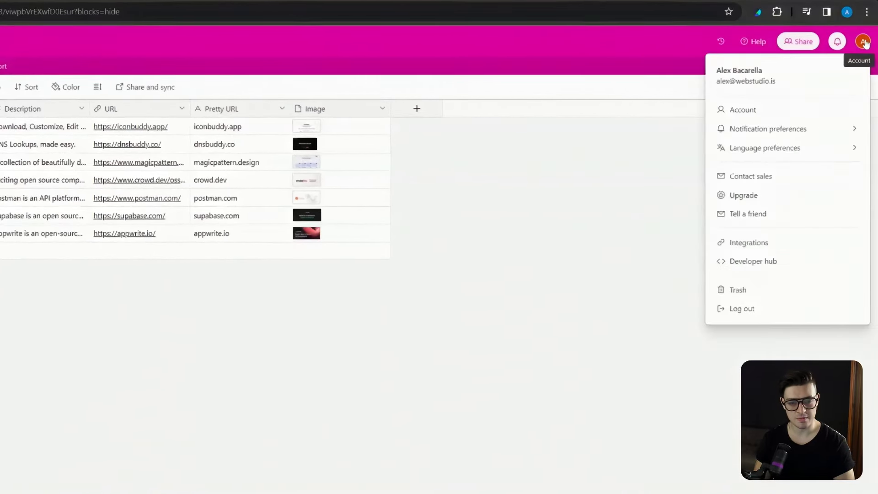
pyautogui.click(768, 263)
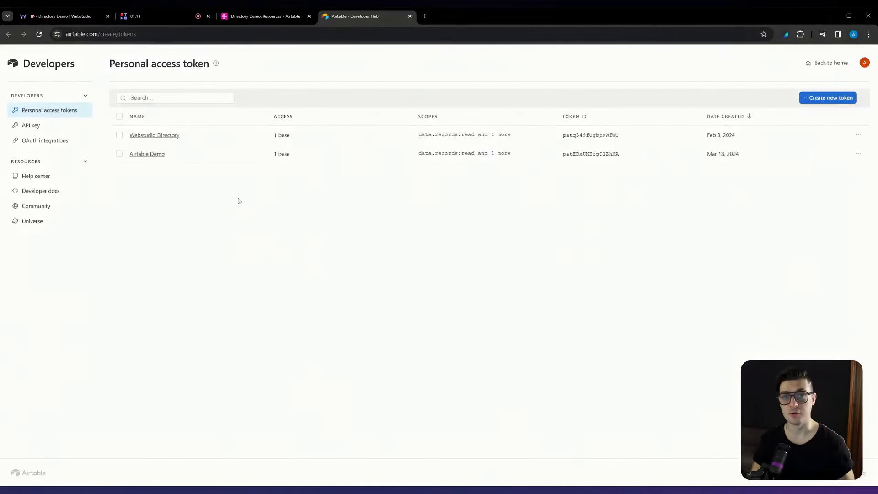
pyautogui.click(828, 98)
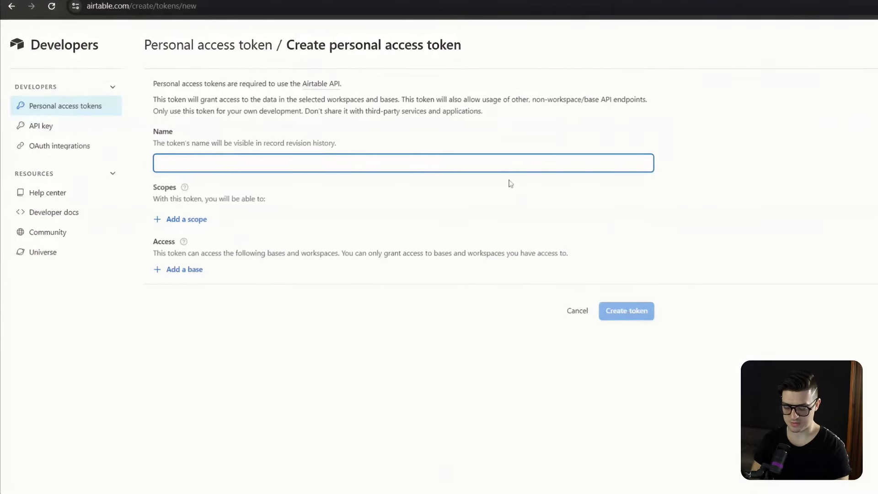
pyautogui.write('Vid')
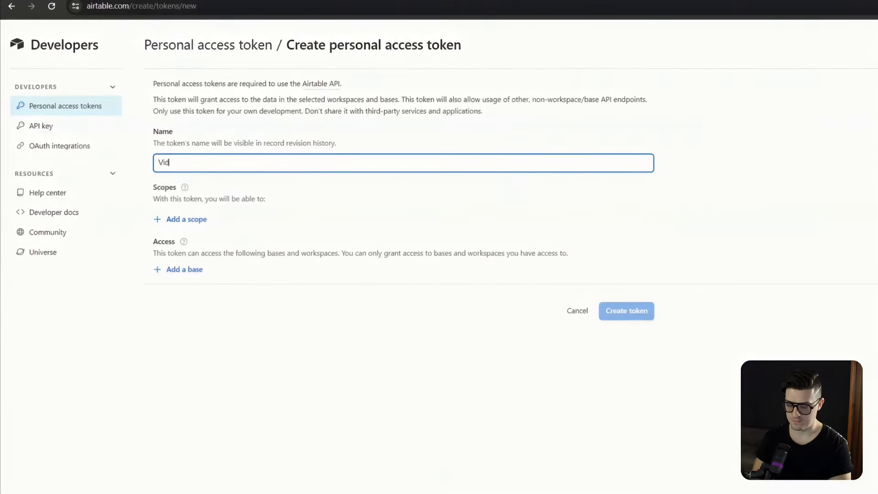
pyautogui.write('eo Directory M')
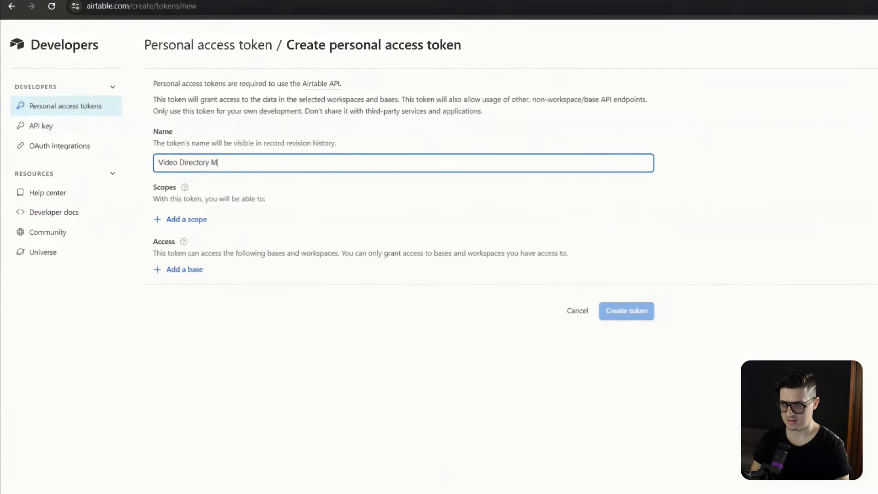
pyautogui.press('BackSpace')
pyautogui.press('BackSpace')
pyautogui.write('Demo')
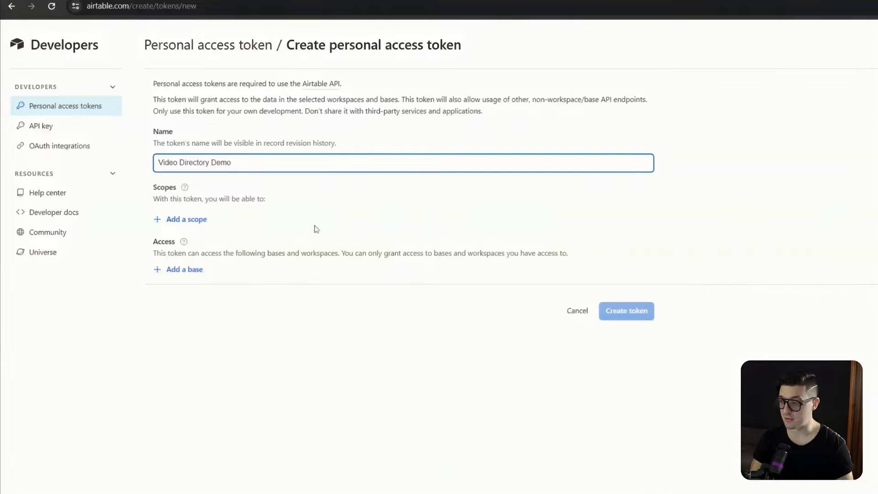
# Give the token the data.records:read and schema.bases:read scopes and access to the Directory Demo base.
pyautogui.click(201, 221)
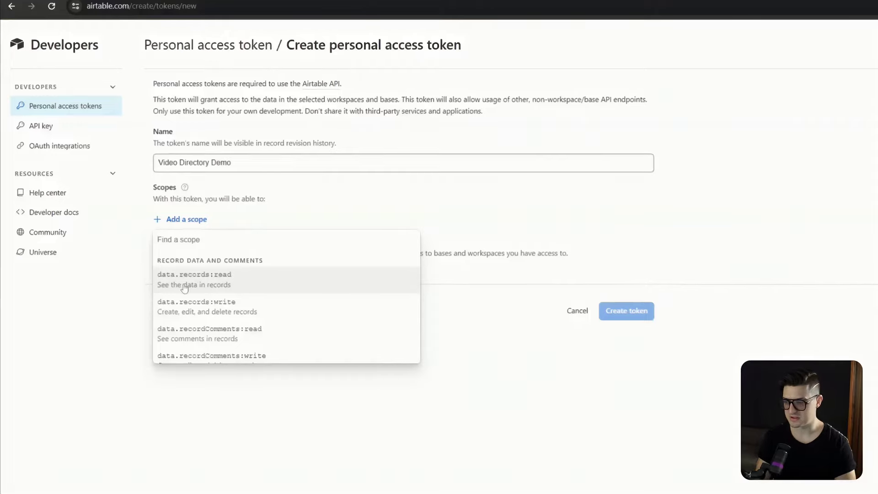
pyautogui.click(206, 285)
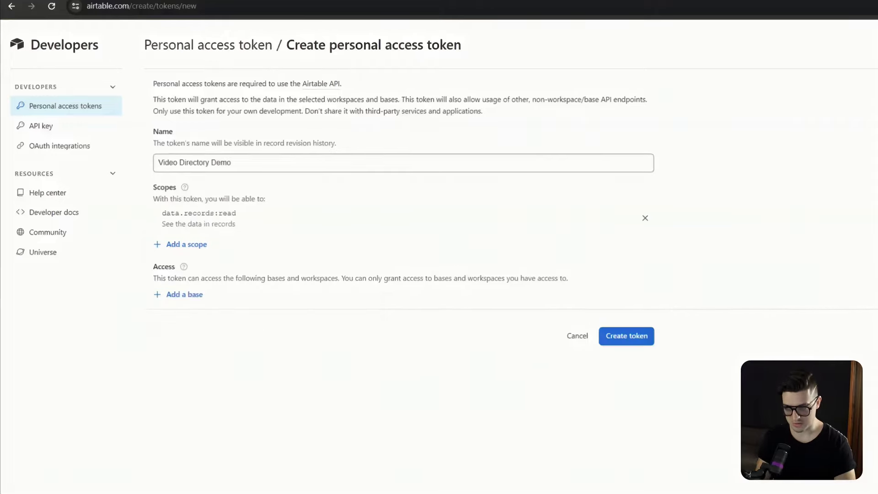
pyautogui.click(186, 245)
pyautogui.scroll(-4, 250, 319)
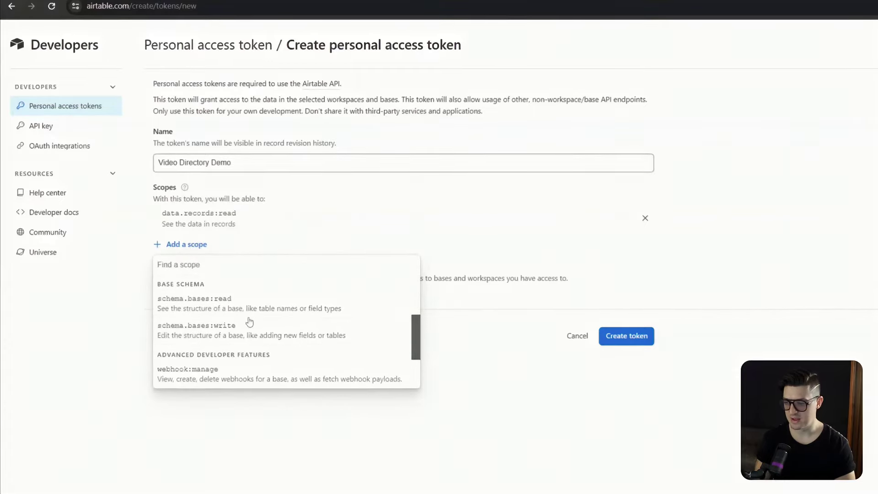
pyautogui.click(255, 309)
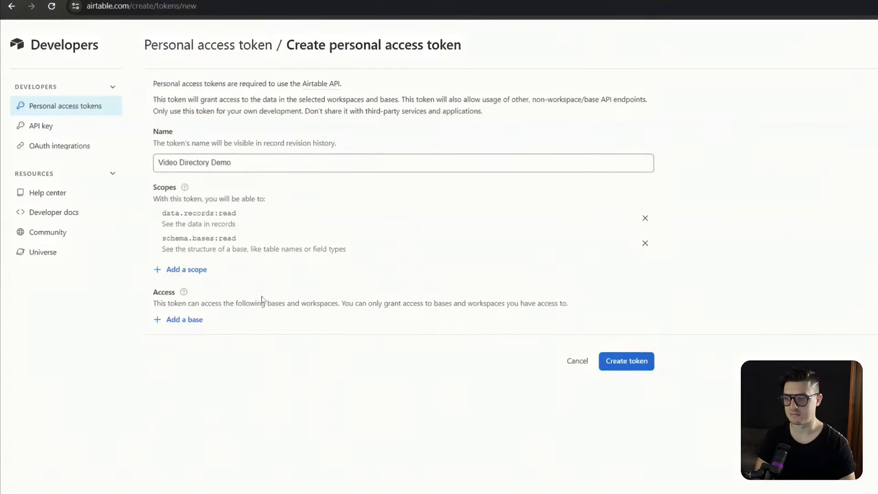
pyautogui.click(194, 322)
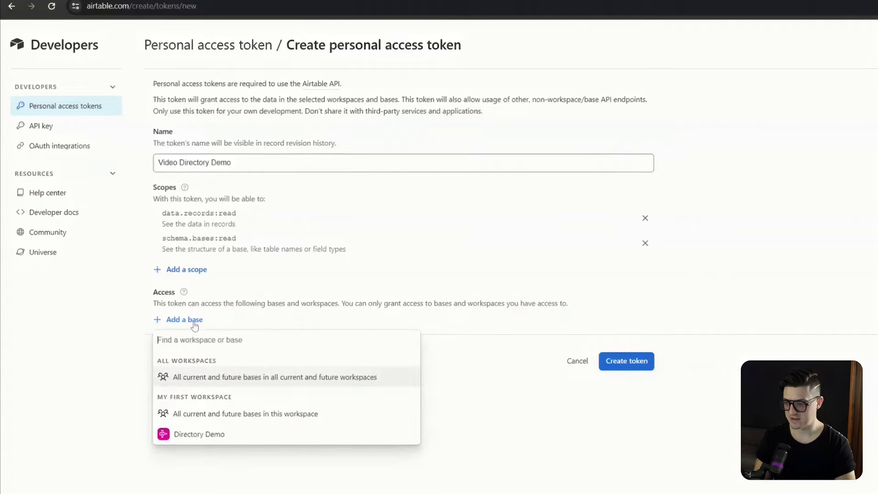
pyautogui.click(219, 442)
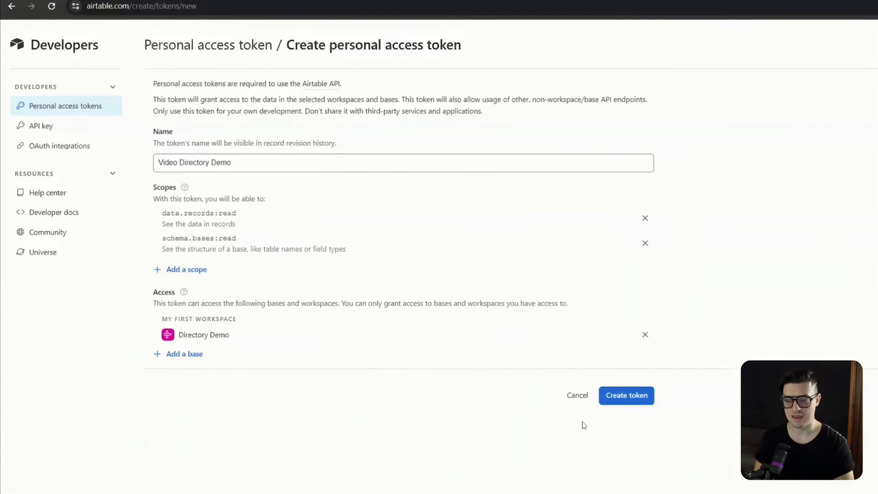
# Create the personal access token and copy its value before closing the token dialog.
pyautogui.click(630, 393)
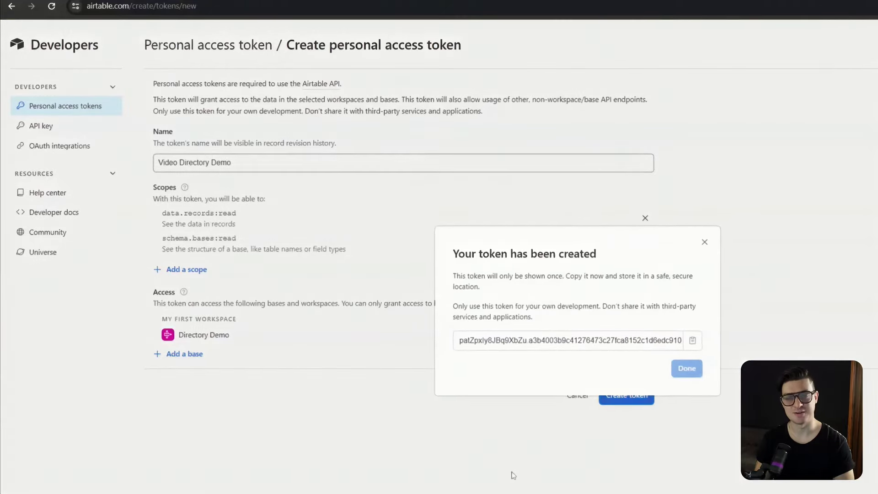
pyautogui.click(693, 340)
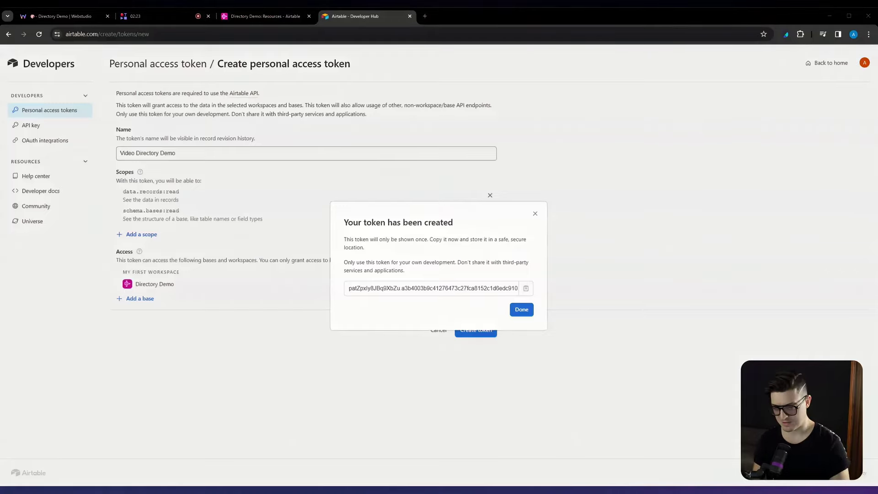
pyautogui.click(522, 310)
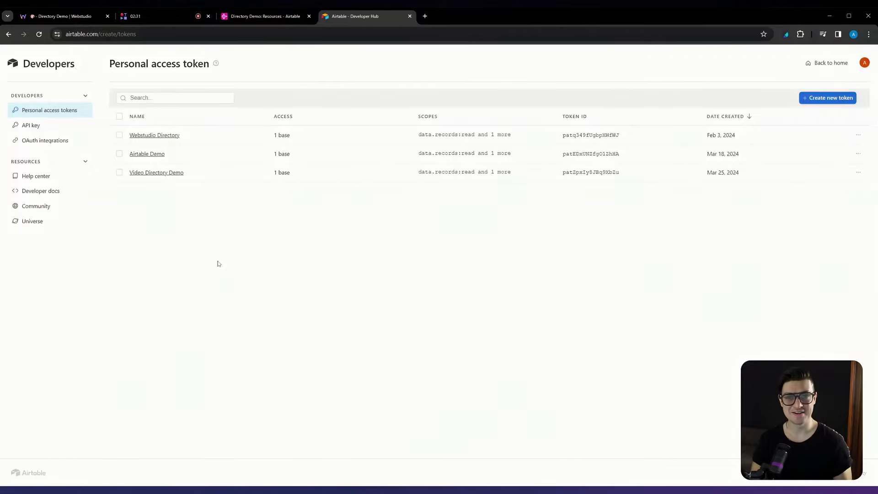
# Open the API documentation of the Directory Demo base and go to the Authentication and Resources table sections.
pyautogui.click(266, 17)
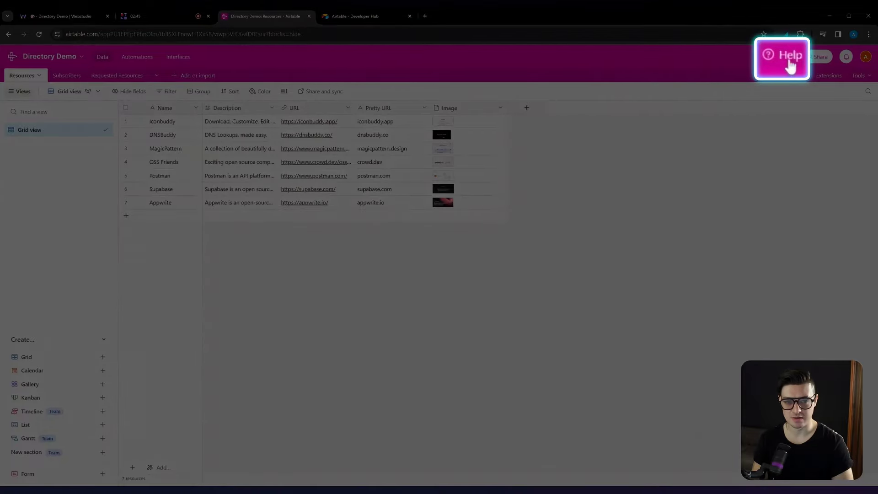
pyautogui.click(784, 56)
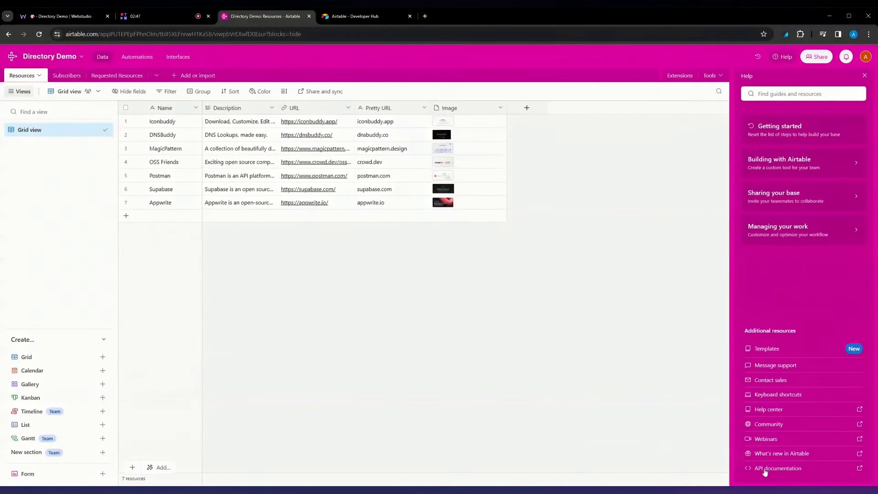
pyautogui.click(767, 470)
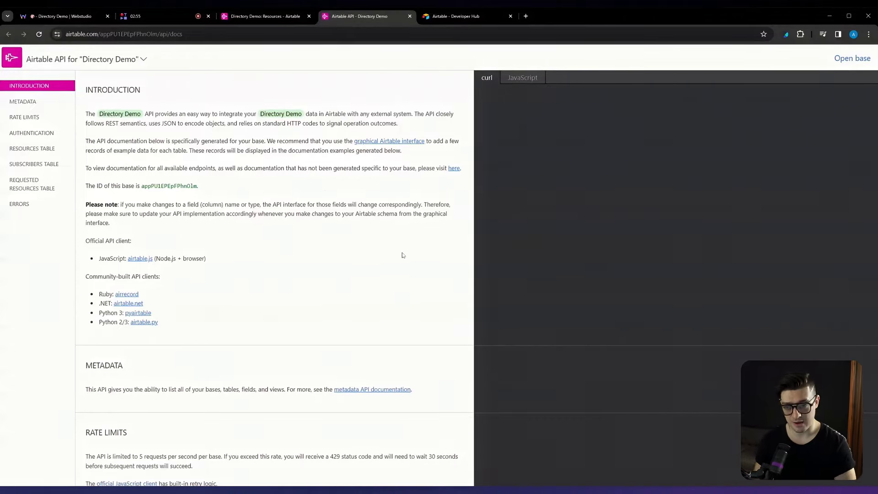
pyautogui.scroll(-6, 366, 228)
pyautogui.scroll(-2, 333, 197)
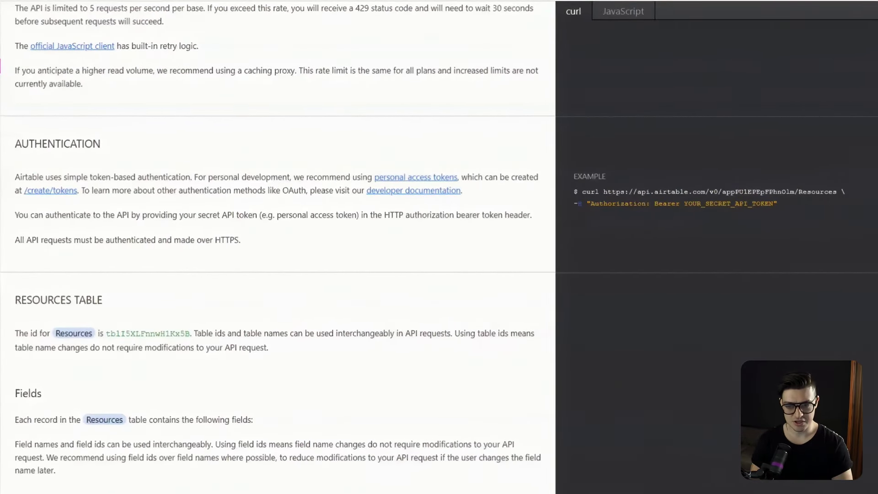
# Copy the Resources table's request URL from the curl authentication example.
pyautogui.moveTo(603, 191); pyautogui.dragTo(834, 191)
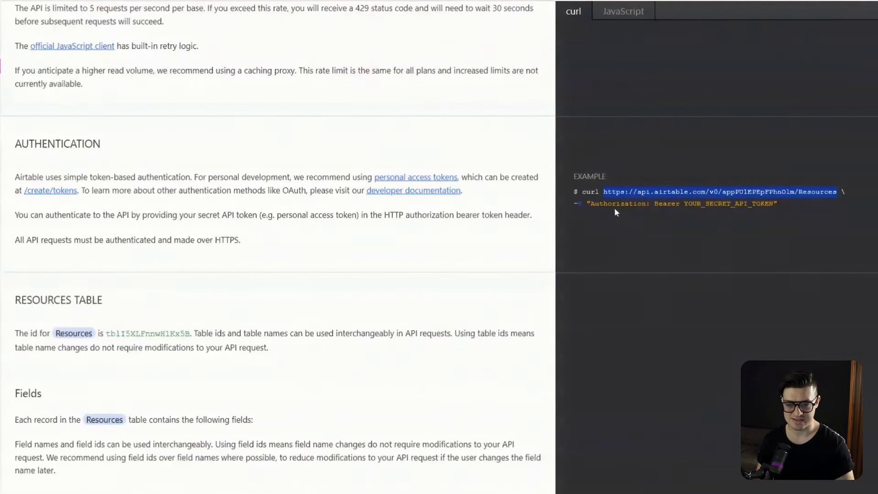
pyautogui.moveTo(654, 203); pyautogui.dragTo(701, 216)
pyautogui.click(702, 216)
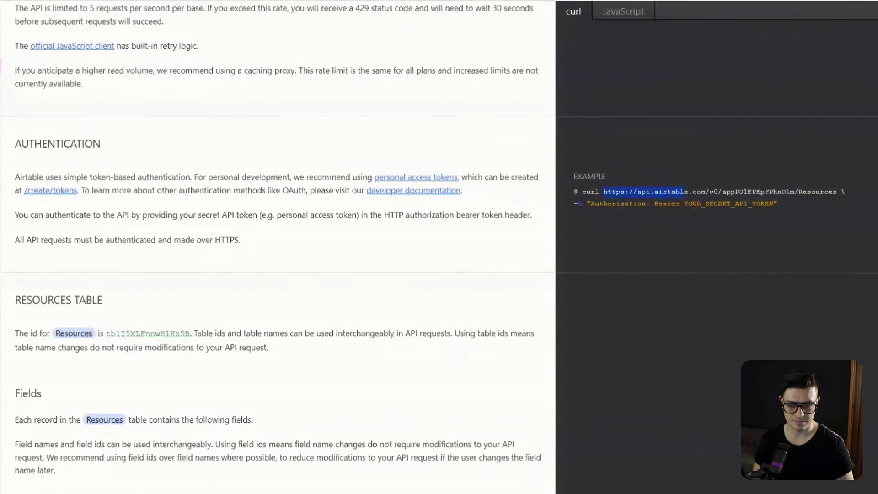
pyautogui.moveTo(687, 192); pyautogui.dragTo(837, 192)
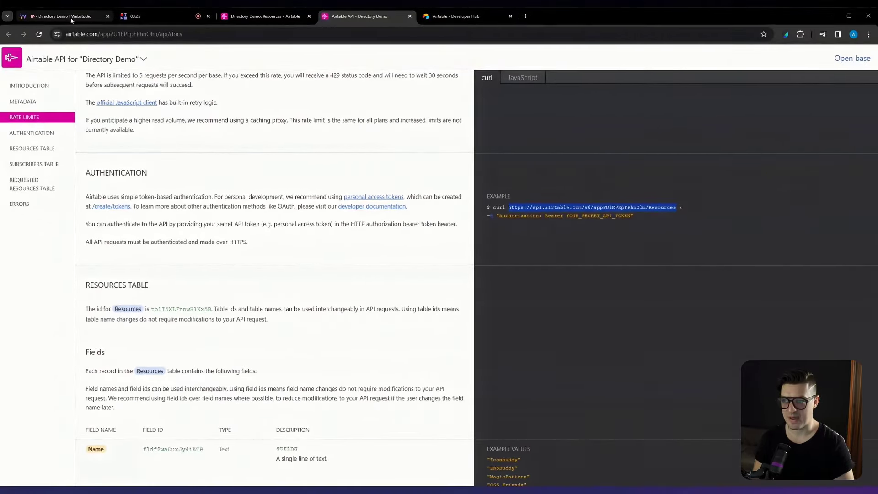
# Switch to Webstudio and give the Collection a new Resource variable named Airtable that uses the copied request URL.
pyautogui.click(72, 18)
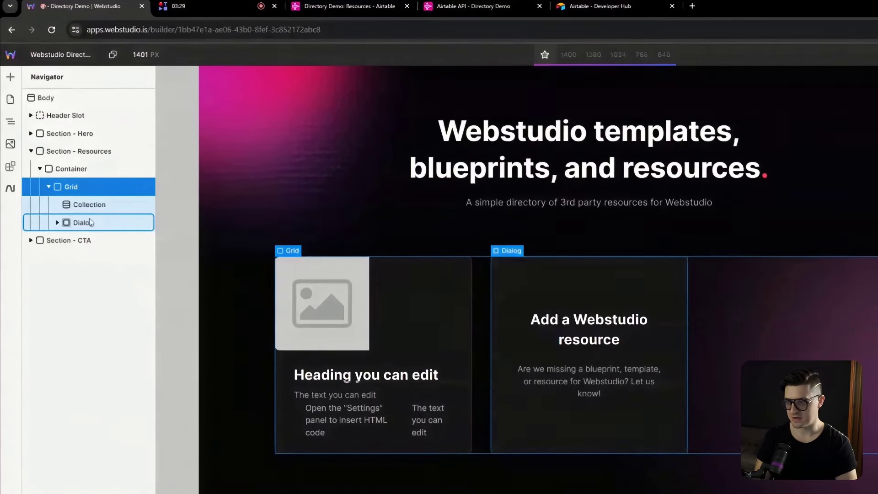
pyautogui.click(75, 169)
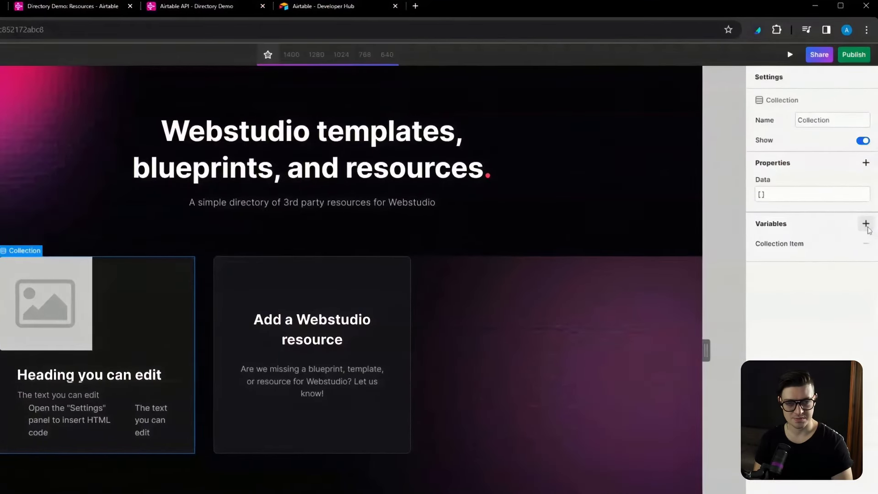
pyautogui.click(868, 182)
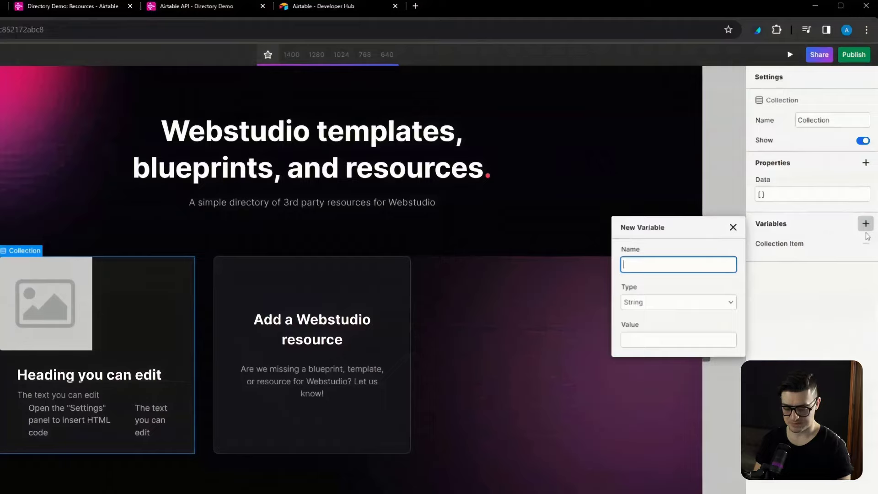
pyautogui.write('Airtable')
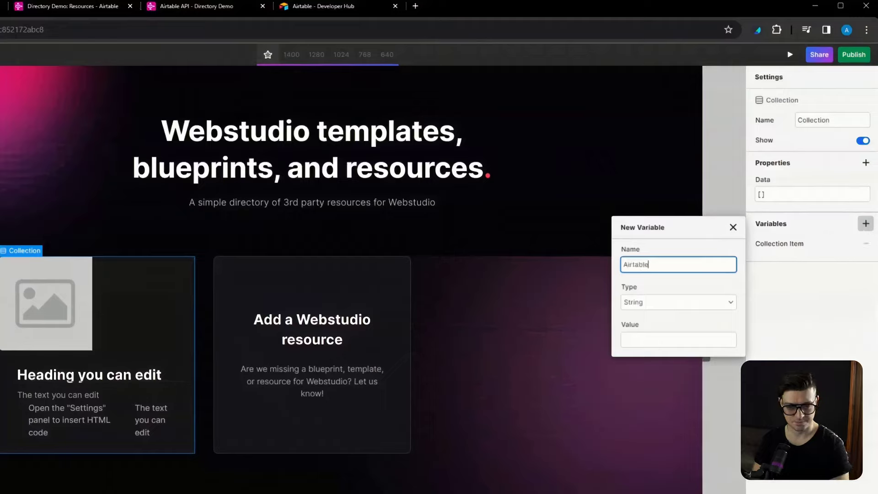
pyautogui.click(697, 301)
pyautogui.click(653, 356)
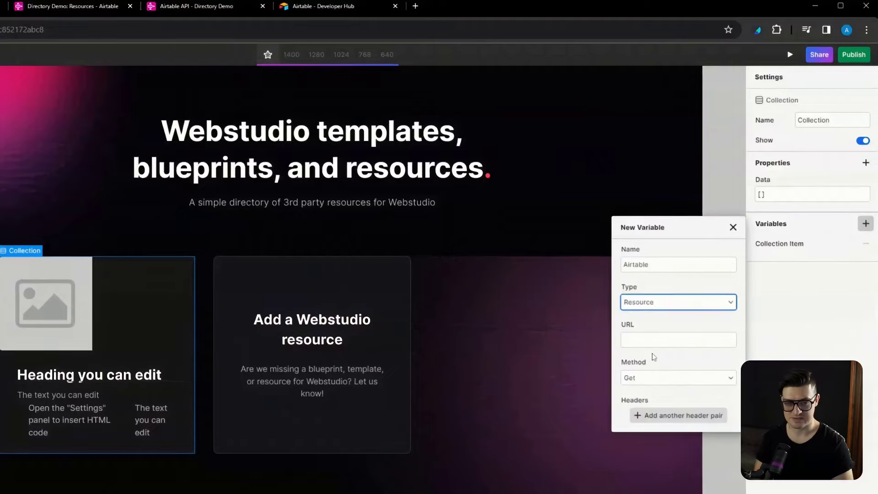
pyautogui.click(621, 334)
pyautogui.hotkey('ctrl', 'v')
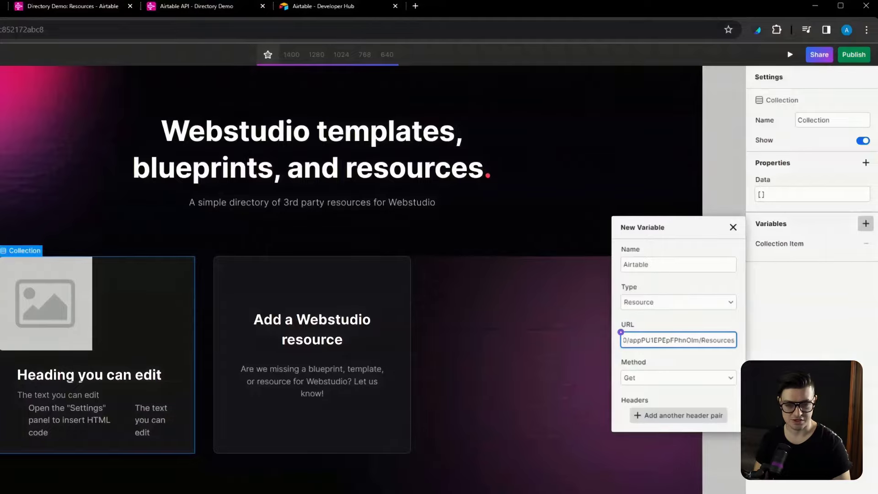
# Add a header pair to the Airtable variable and name it Authorization, copied from the API documentation's example.
pyautogui.click(688, 415)
pyautogui.click(689, 415)
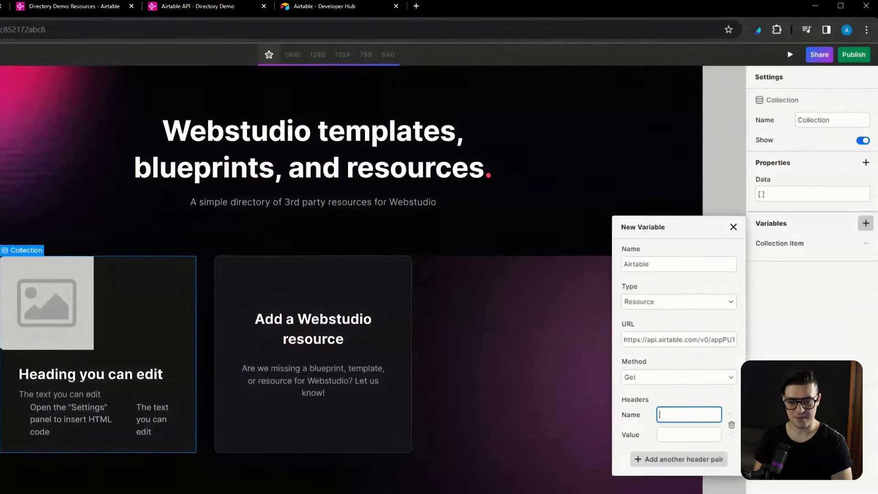
pyautogui.click(196, 6)
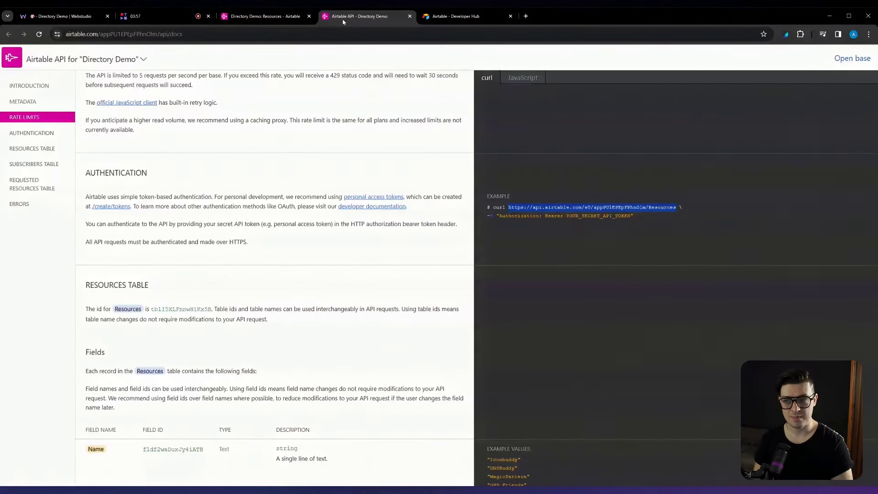
pyautogui.doubleClick(519, 216)
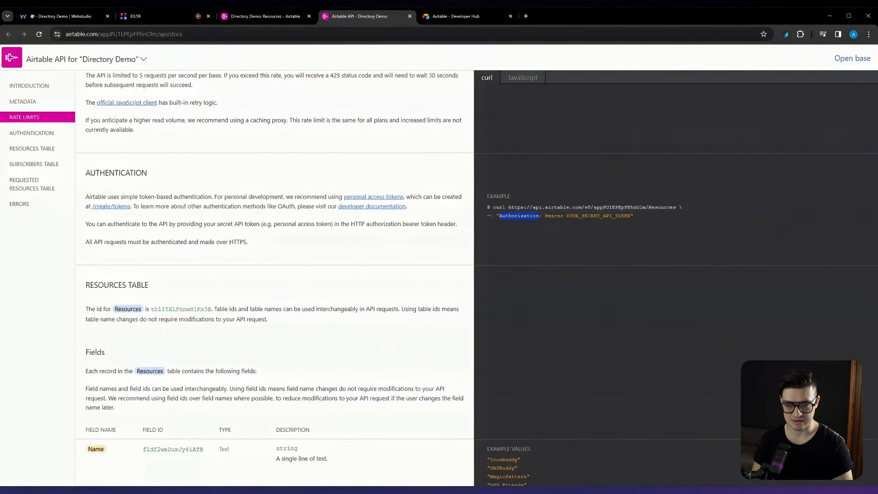
pyautogui.click(27, 13)
pyautogui.hotkey('ctrl', 'v')
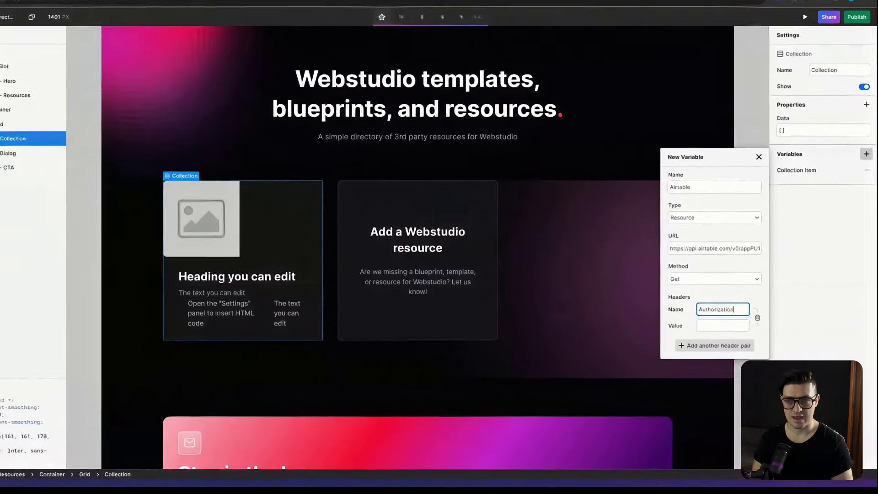
# Set the Authorization header's value to Bearer, a space and the personal access token, and save the Airtable variable.
pyautogui.click(466, 16)
pyautogui.click(361, 16)
pyautogui.doubleClick(555, 216)
pyautogui.hotkey('ctrl', 'c')
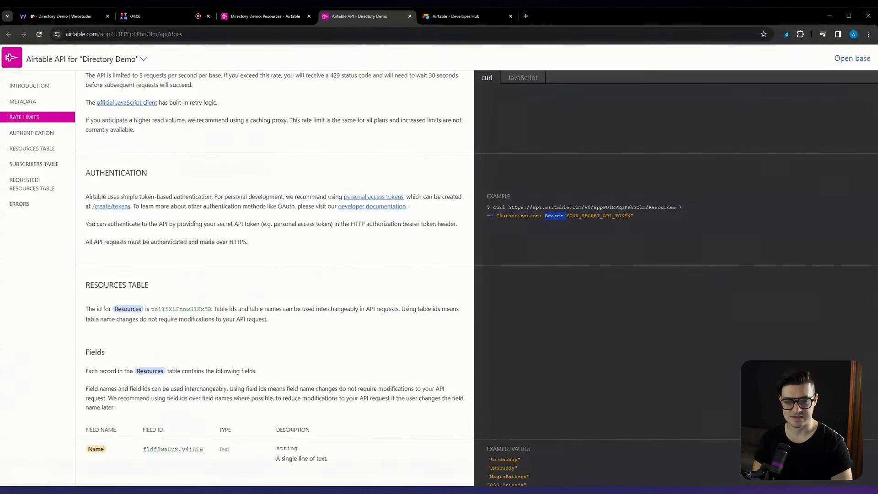
pyautogui.click(59, 16)
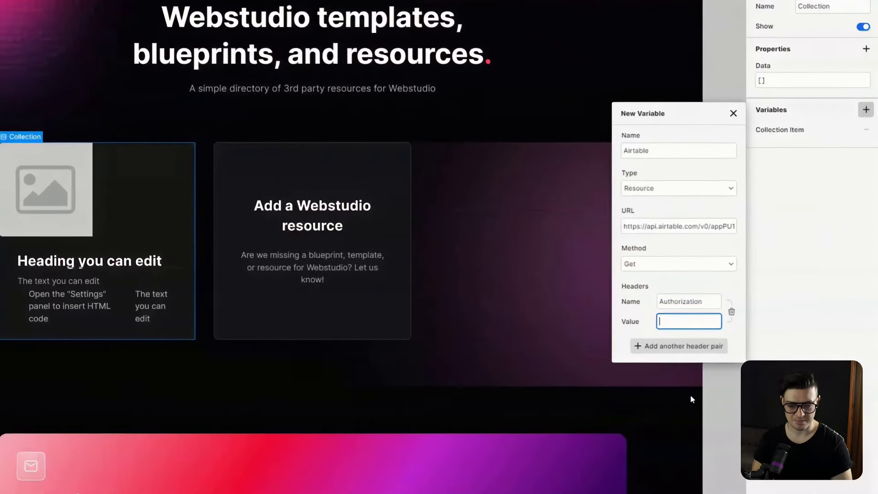
pyautogui.hotkey('ctrl', 'v')
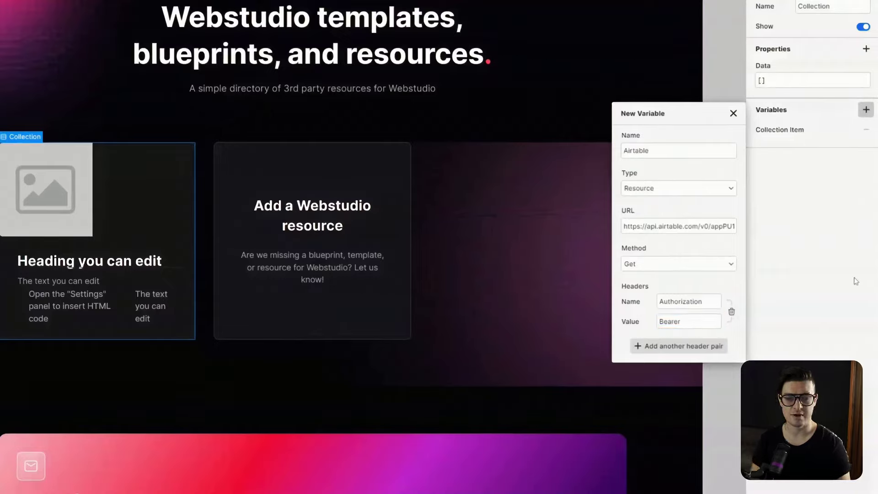
pyautogui.click(661, 320)
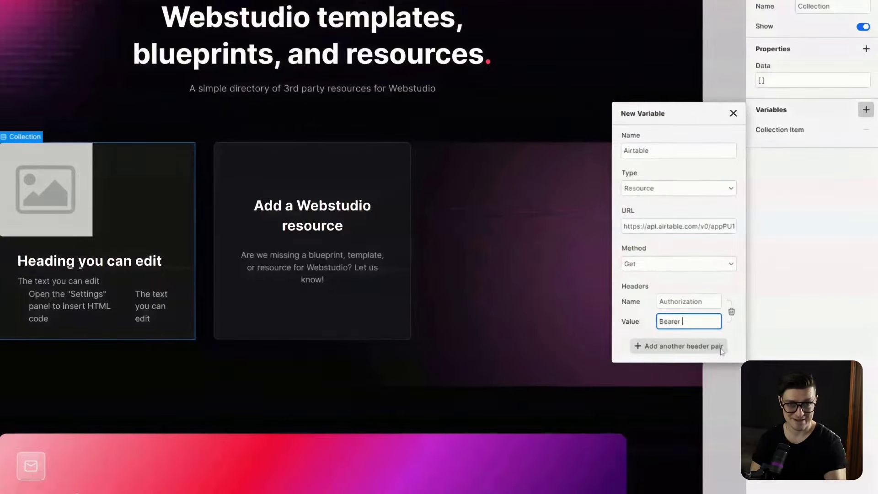
pyautogui.hotkey('ctrl', 'v')
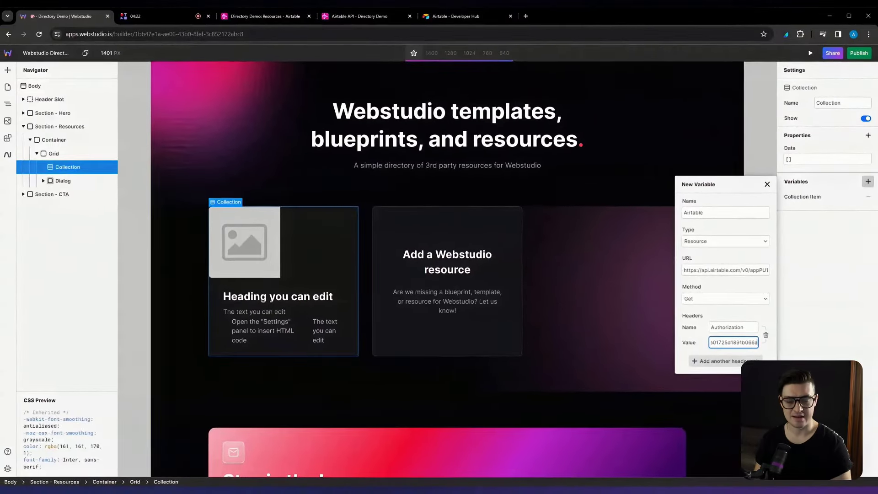
pyautogui.press('Return')
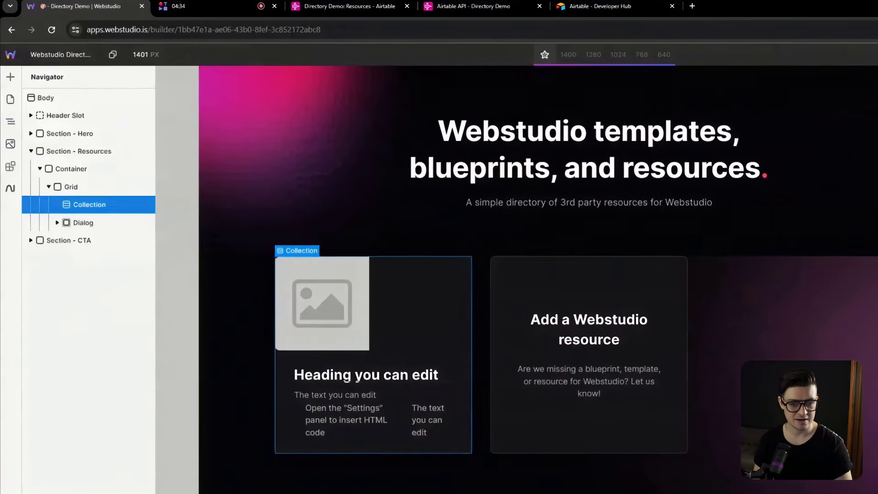
# Bind the Collection's Data property to the Airtable variable.
pyautogui.moveTo(784, 157)
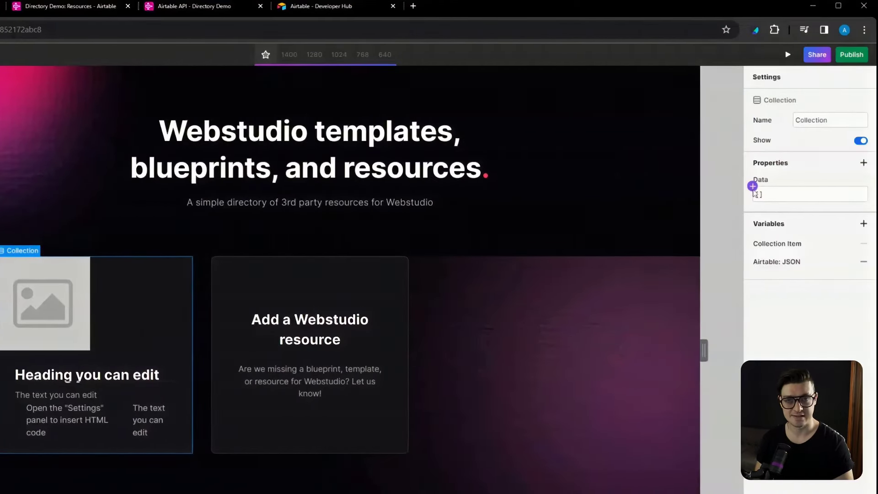
pyautogui.click(753, 187)
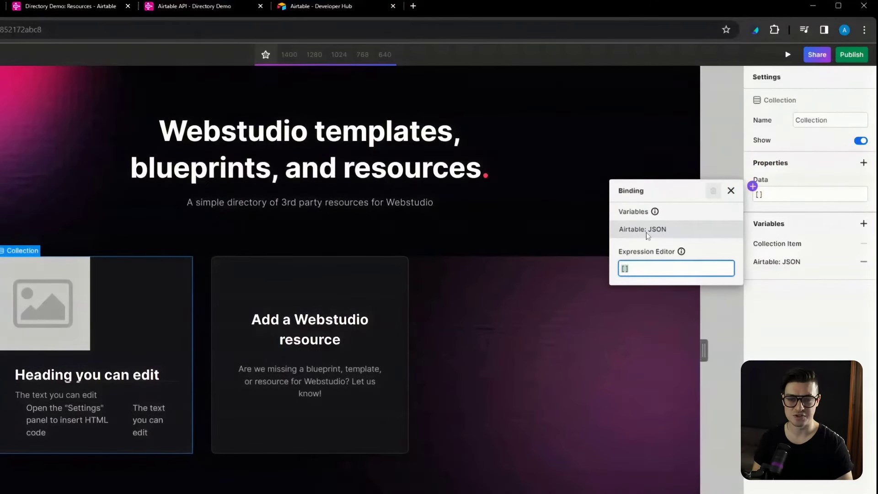
pyautogui.click(646, 231)
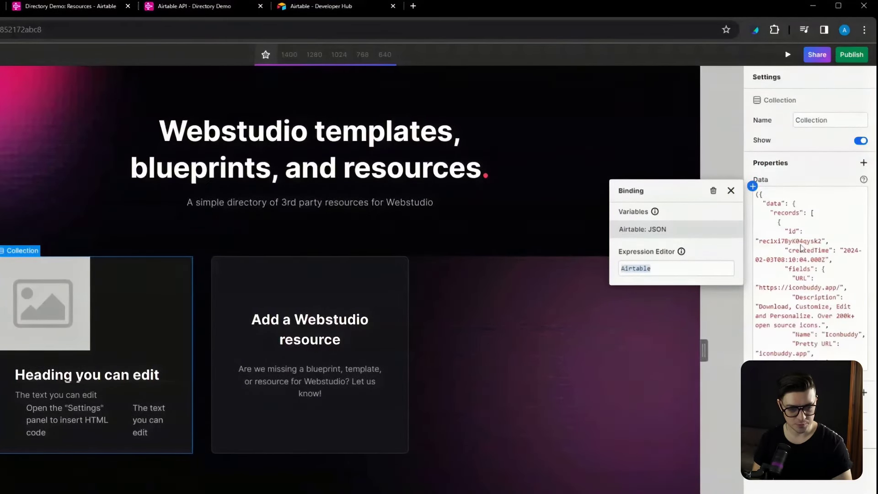
pyautogui.click(801, 249)
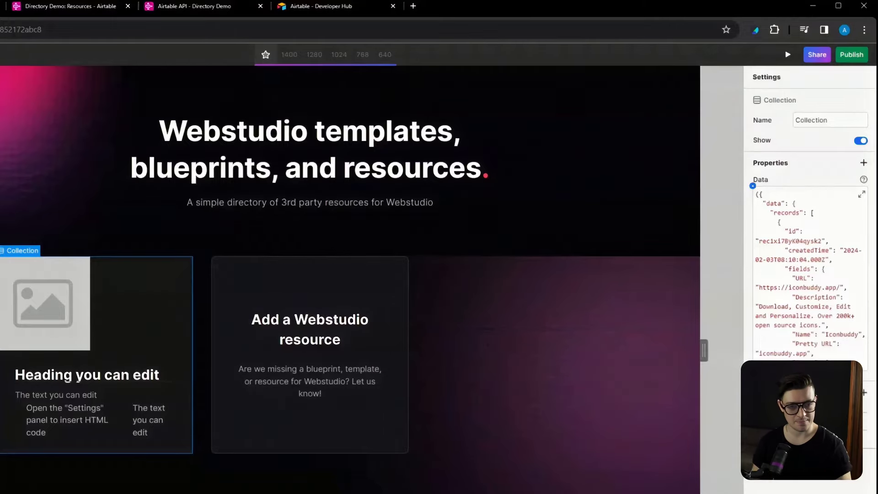
# Examine the fetched Airtable data in the enlarged Data view, checking each record's name, URLs, description and image fields.
pyautogui.click(862, 194)
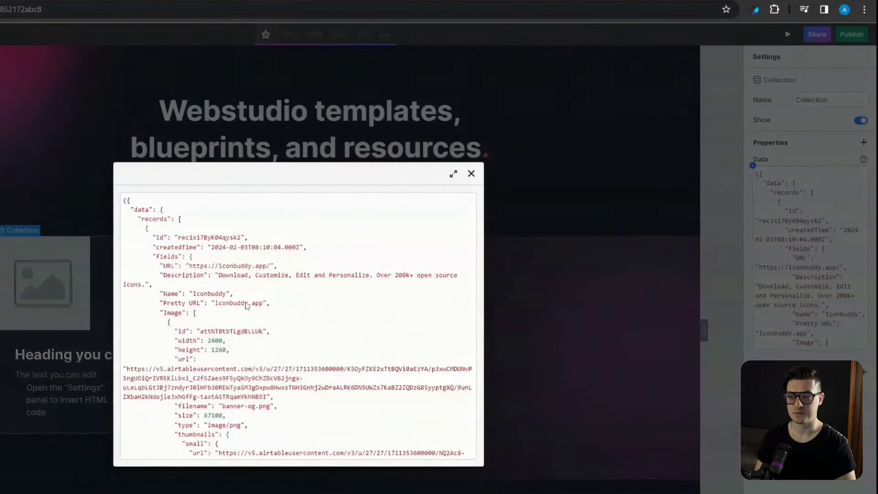
pyautogui.scroll(-2, 183, 228)
pyautogui.scroll(2, 195, 273)
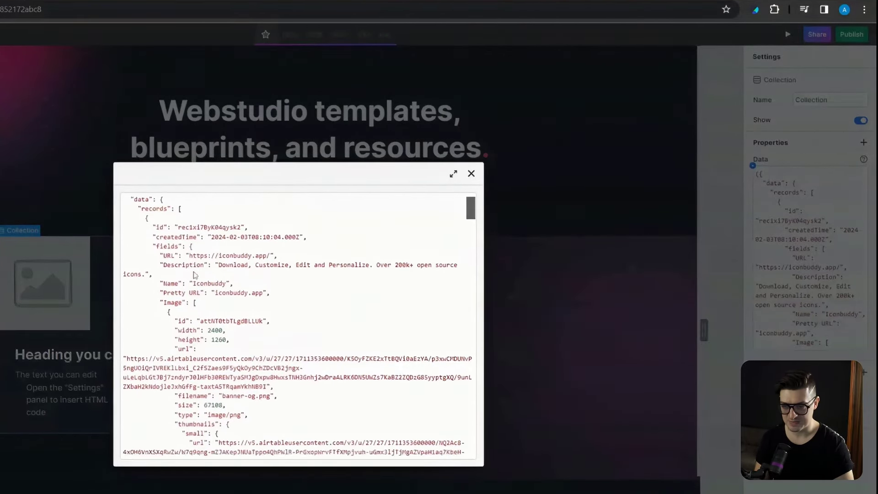
pyautogui.scroll(-1, 194, 273)
pyautogui.doubleClick(196, 239)
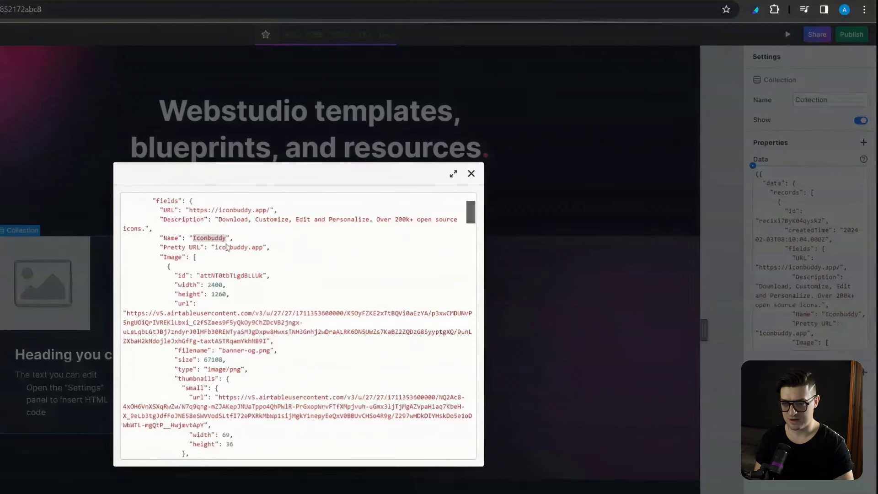
pyautogui.moveTo(215, 248); pyautogui.dragTo(261, 257)
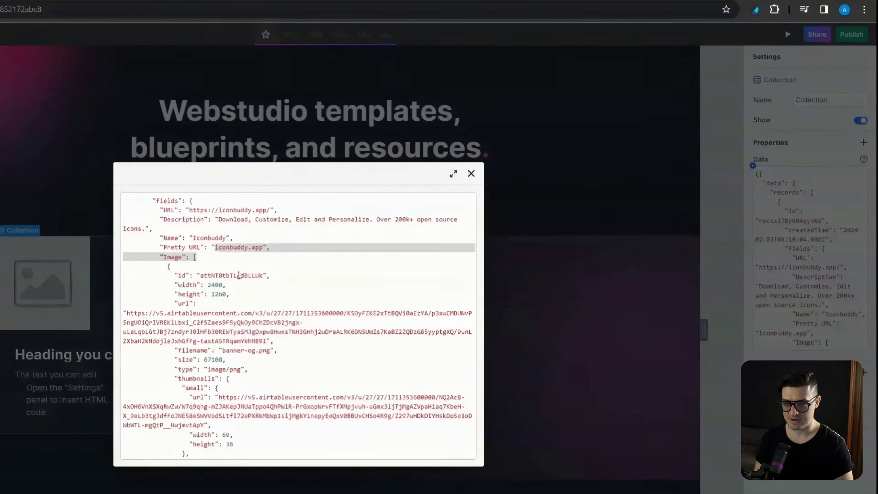
pyautogui.scroll(-1, 262, 261)
pyautogui.moveTo(145, 257); pyautogui.dragTo(315, 287)
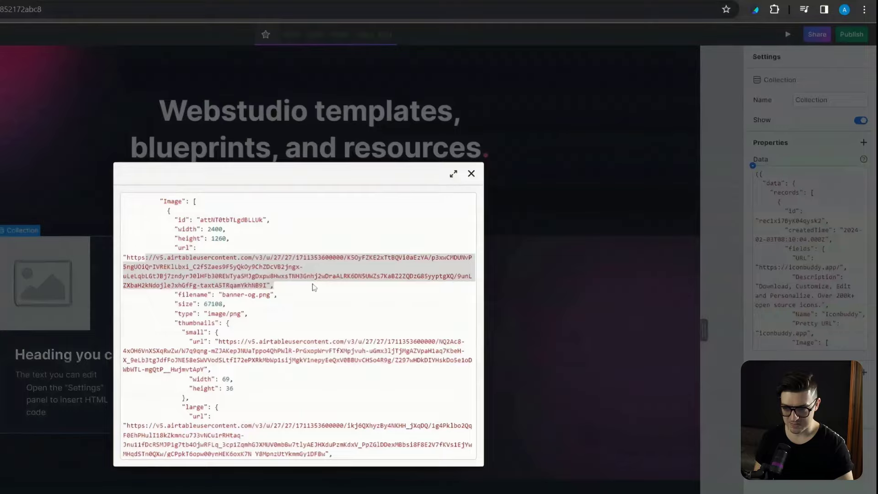
pyautogui.scroll(2, 293, 311)
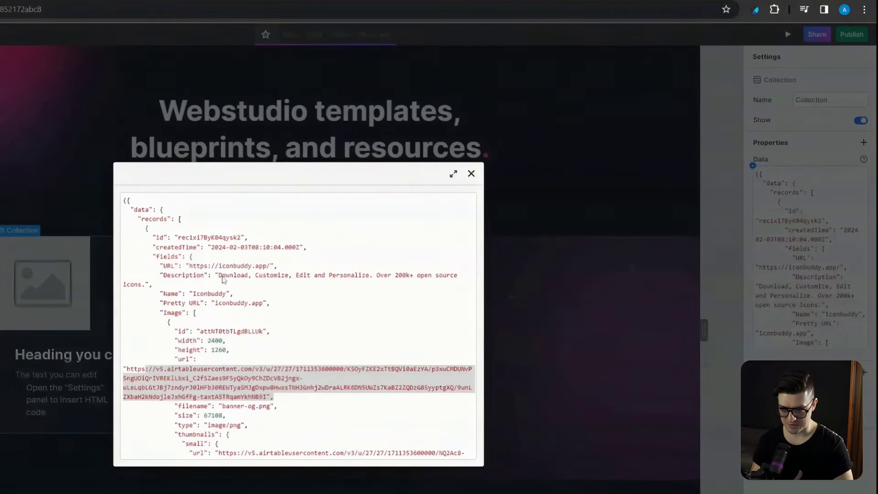
pyautogui.moveTo(220, 276); pyautogui.dragTo(404, 286)
pyautogui.scroll(-5, 347, 299)
pyautogui.scroll(-10, 340, 304)
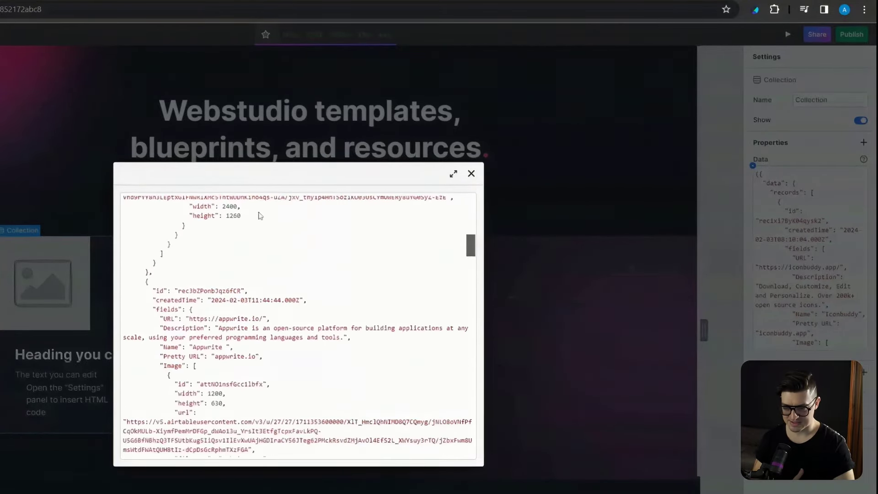
pyautogui.scroll(-4, 249, 280)
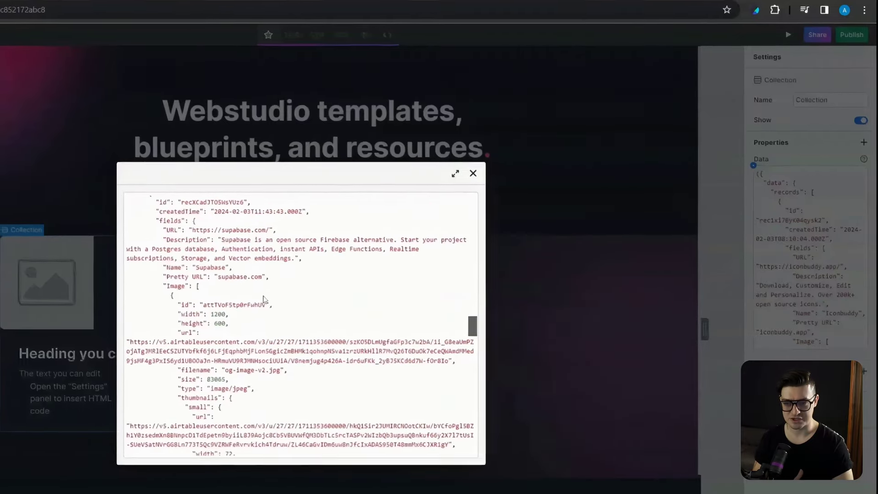
pyautogui.press('Escape')
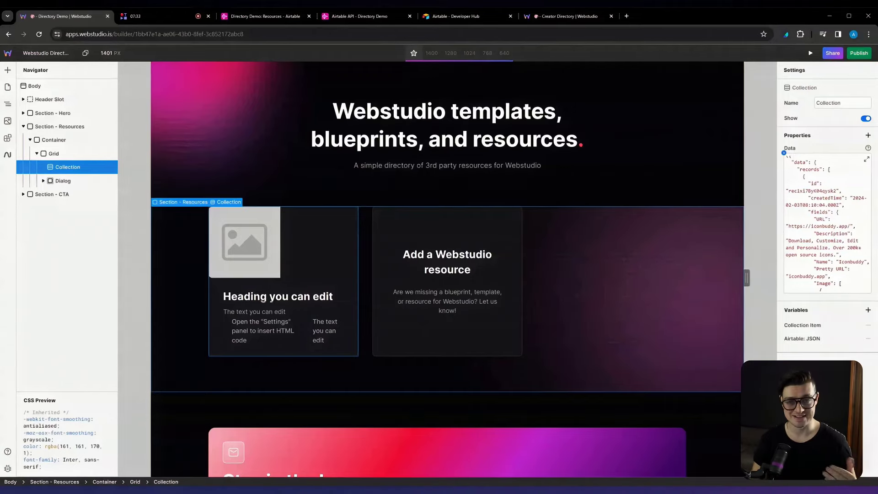
# Reopen the enlarged Data view and examine how the records array is nested inside the data object.
pyautogui.click(866, 148)
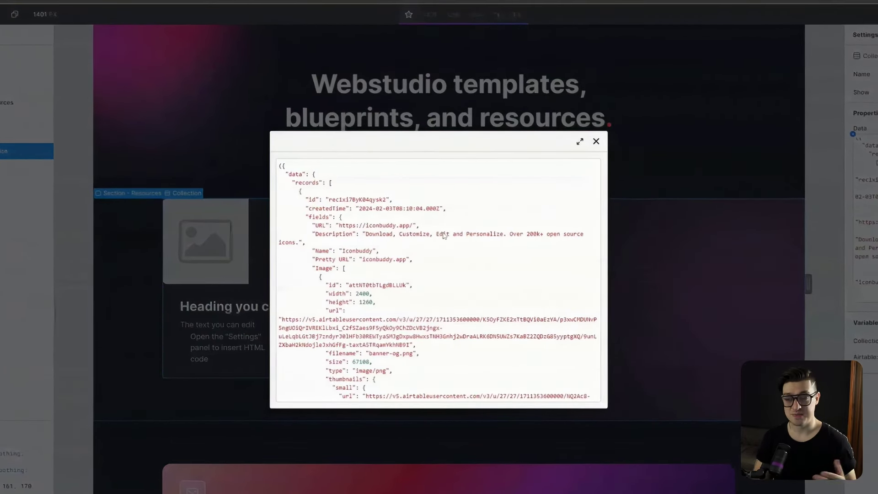
pyautogui.doubleClick(295, 175)
pyautogui.click(302, 187)
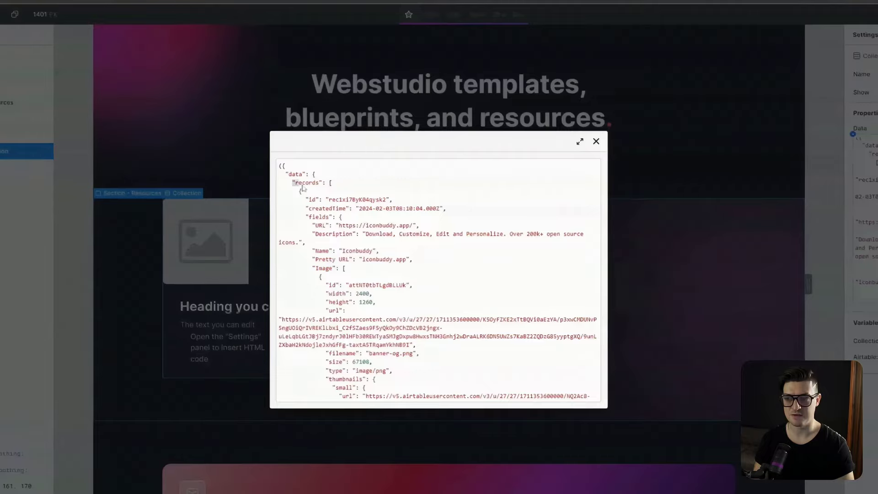
pyautogui.doubleClick(304, 183)
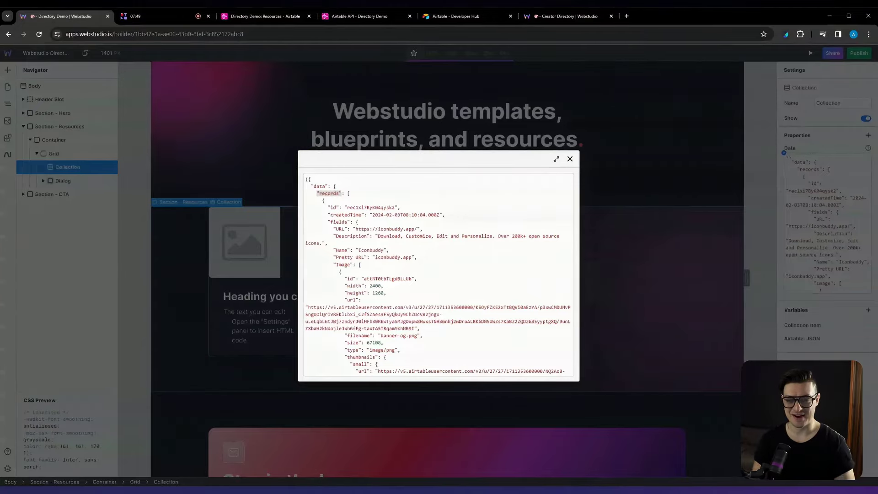
# Change the expression bound to the Collection's Data property to Airtable.data.records.
pyautogui.click(570, 158)
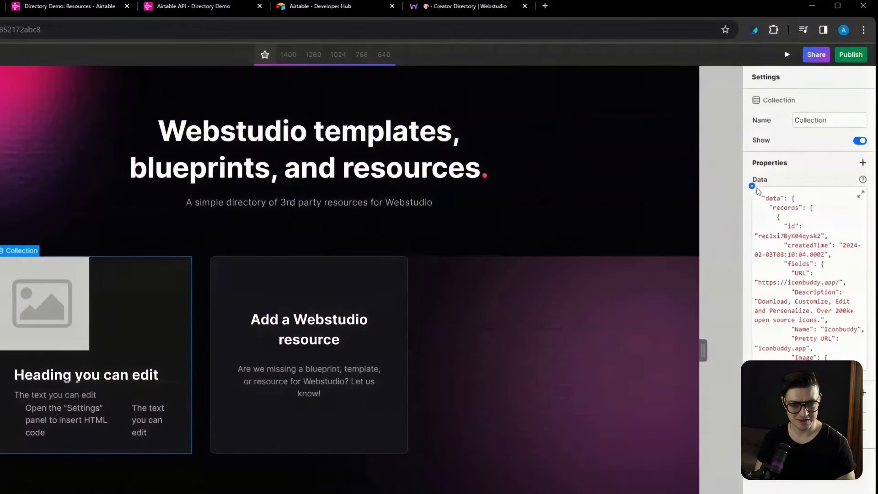
pyautogui.click(752, 187)
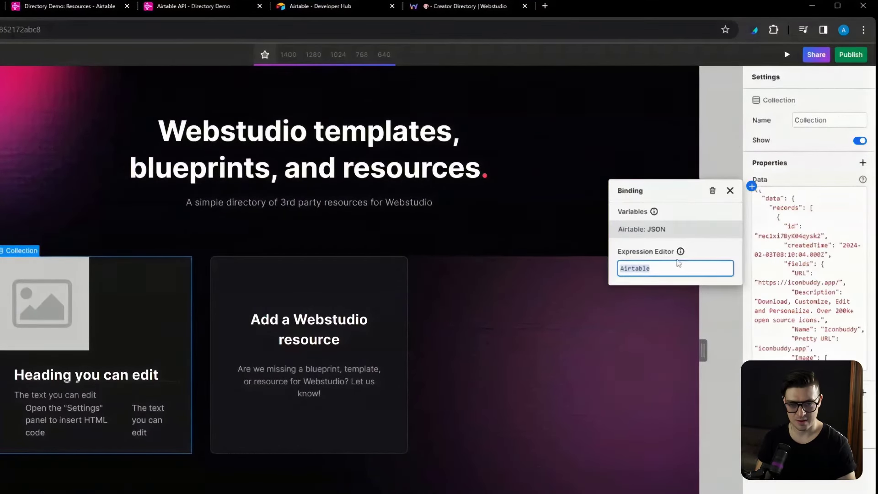
pyautogui.write('.')
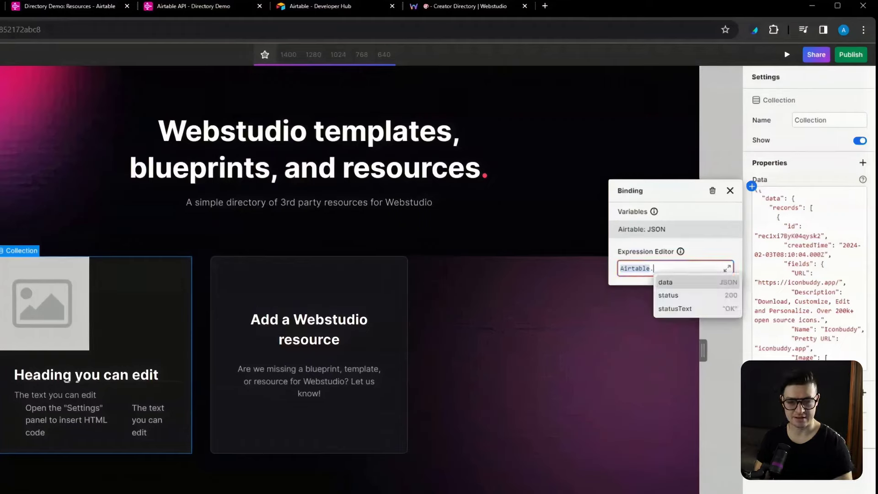
pyautogui.click(679, 284)
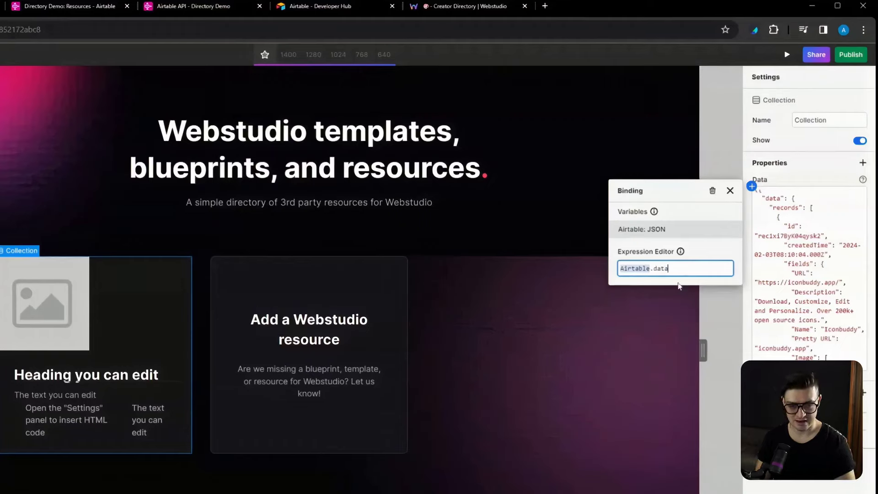
pyautogui.write('.')
pyautogui.click(700, 283)
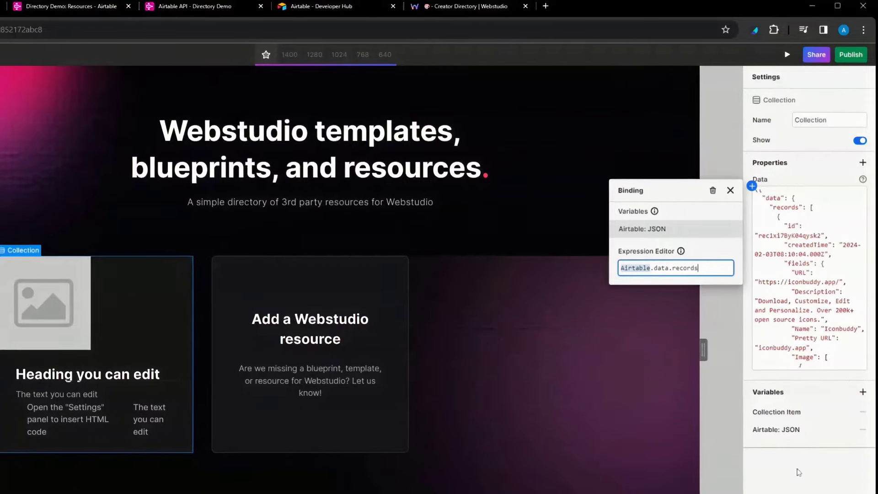
pyautogui.press('Escape')
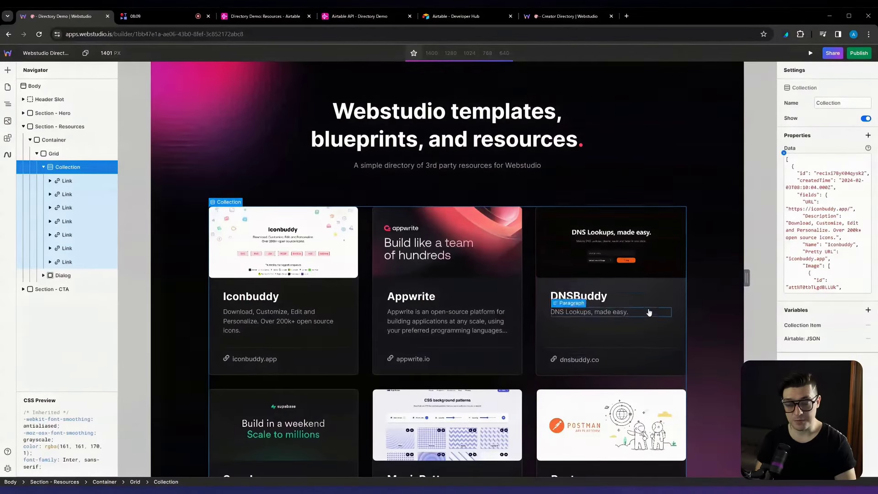
pyautogui.scroll(-8, 613, 300)
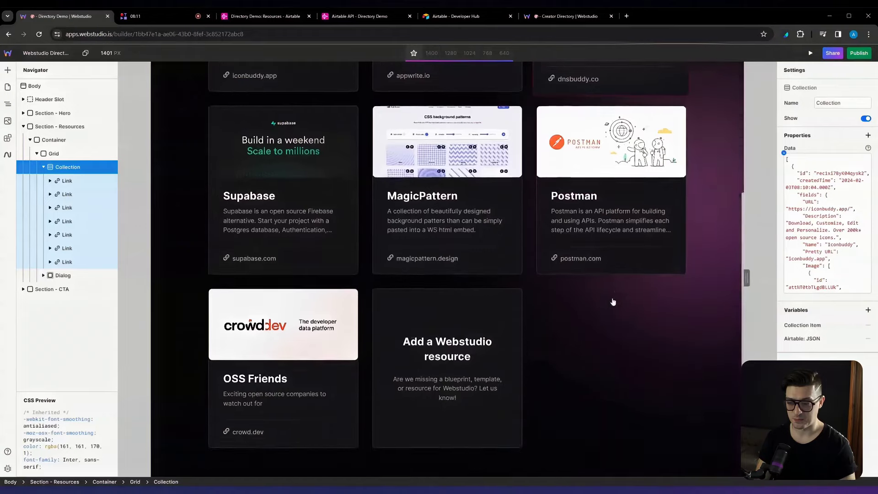
pyautogui.scroll(8, 549, 320)
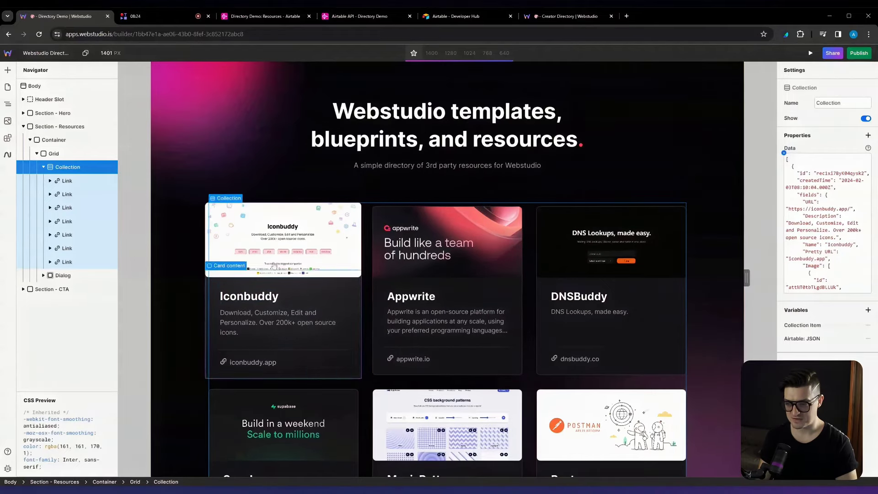
# Remove the bindings from the Image's Source and the Heading's Text Content in the first resource card.
pyautogui.click(278, 244)
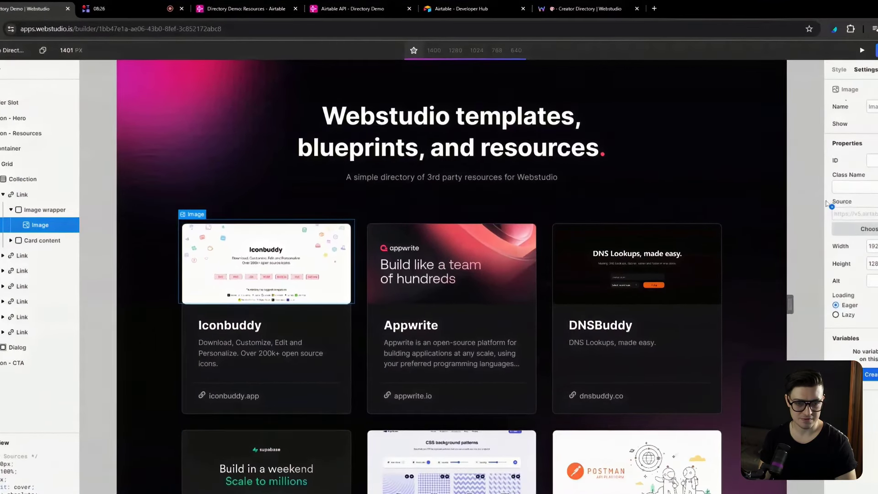
pyautogui.click(784, 191)
pyautogui.click(813, 210)
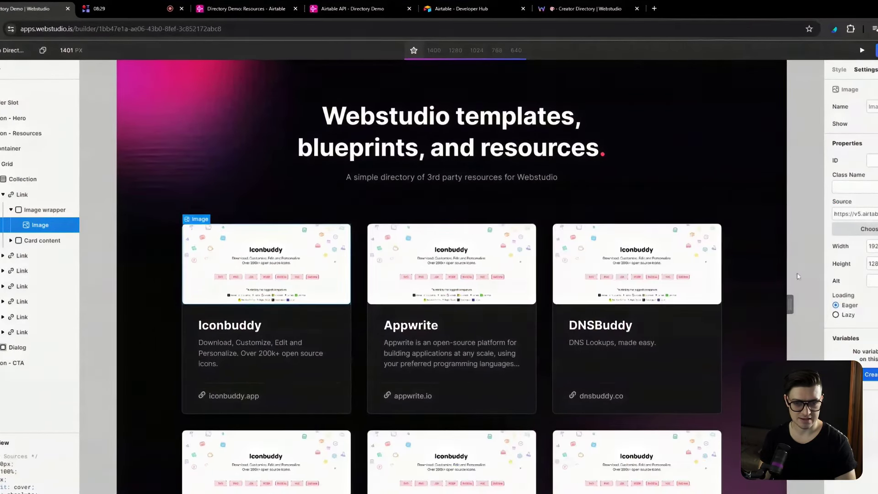
pyautogui.click(264, 327)
pyautogui.click(832, 141)
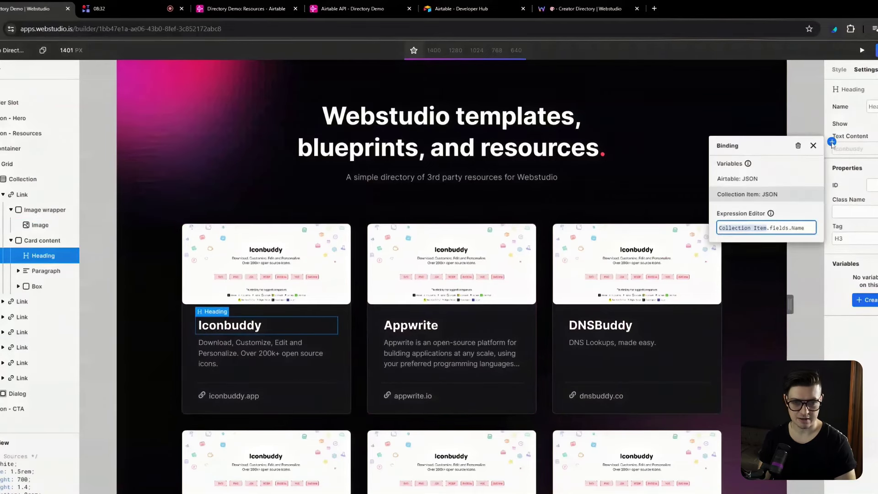
pyautogui.click(813, 146)
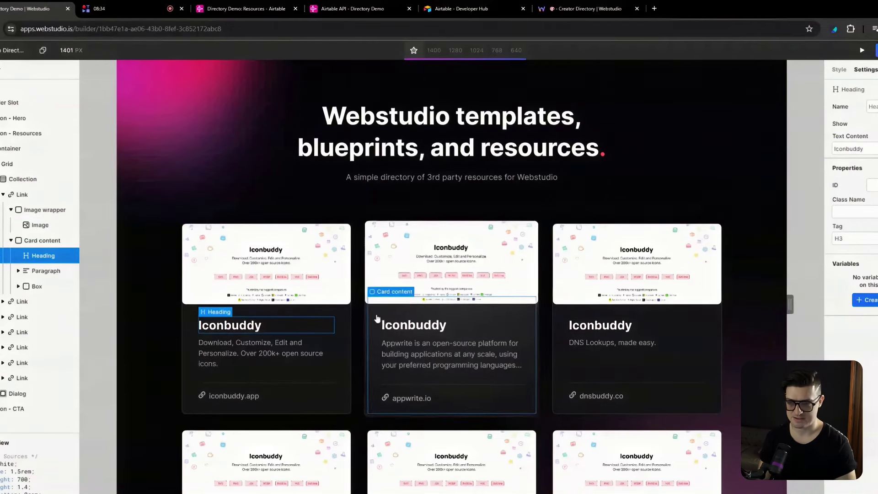
# Remove the Text Content bindings from the description text and the link text in the first resource card.
pyautogui.click(315, 351)
pyautogui.click(832, 141)
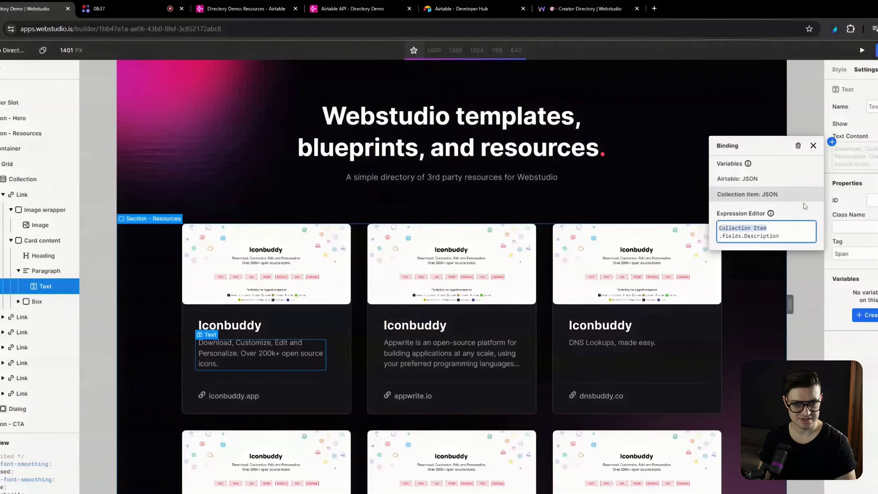
pyautogui.click(814, 145)
pyautogui.click(288, 395)
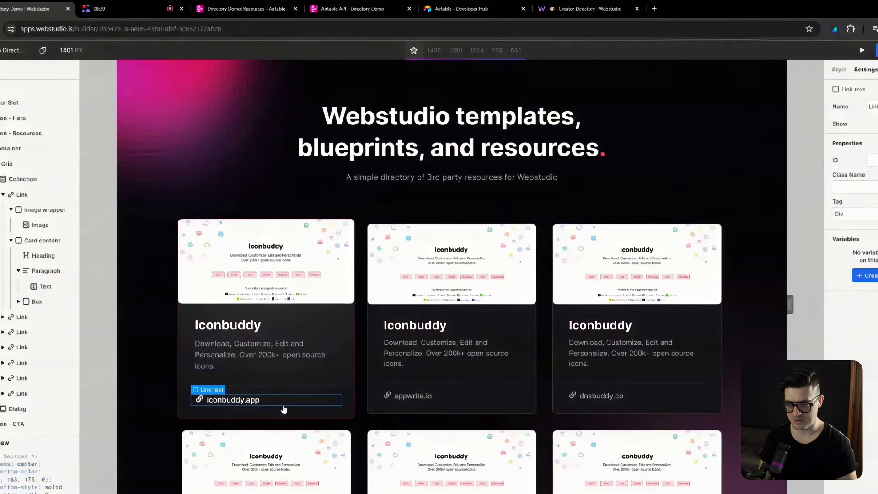
pyautogui.click(234, 397)
pyautogui.click(832, 142)
pyautogui.press('Escape')
pyautogui.press('Escape')
pyautogui.press('Escape')
pyautogui.press('Escape')
pyautogui.press('Escape')
pyautogui.press('Escape')
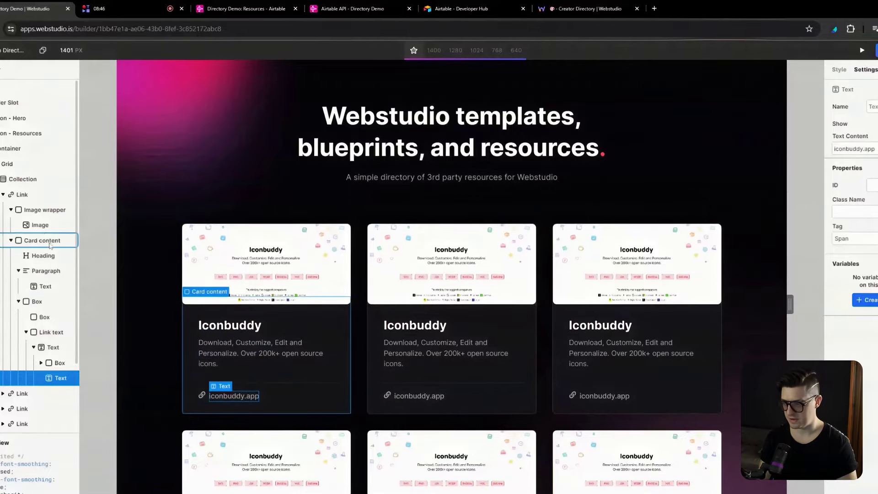
# Remove the binding from the Href property of the first card's Link.
pyautogui.click(832, 221)
pyautogui.press('Escape')
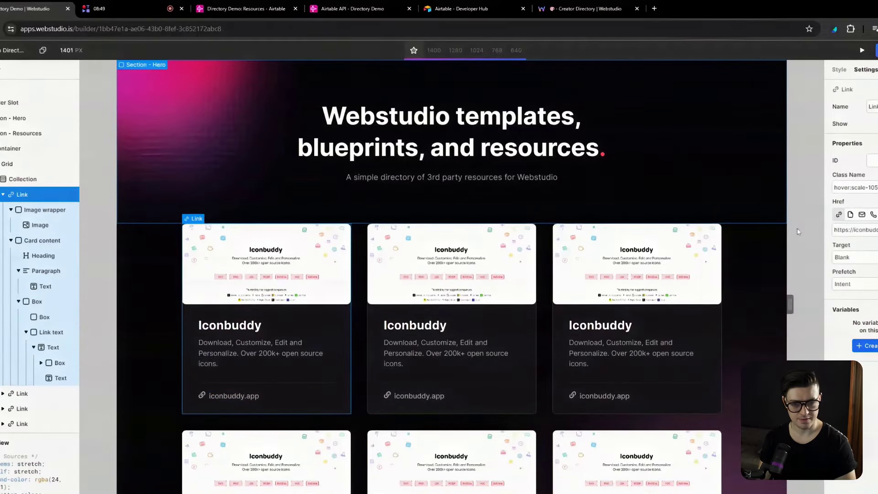
pyautogui.scroll(-5, 420, 266)
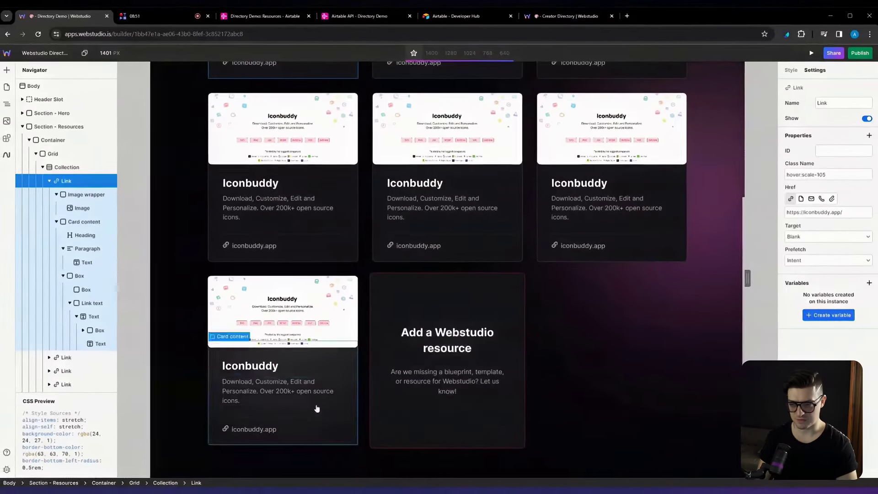
pyautogui.scroll(10, 305, 374)
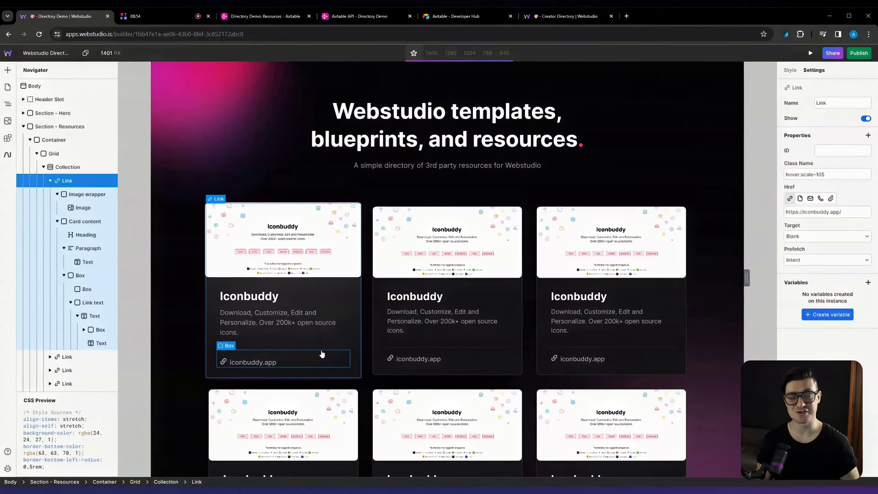
# Bind the first card's Heading Text Content to the expression Collection Item.fields.Name.
pyautogui.click(366, 328)
pyautogui.scroll(-3, 366, 329)
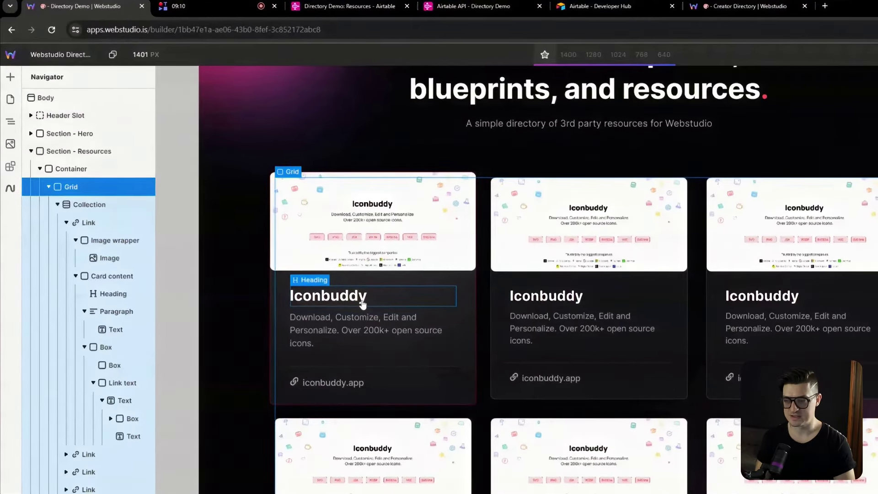
pyautogui.click(362, 304)
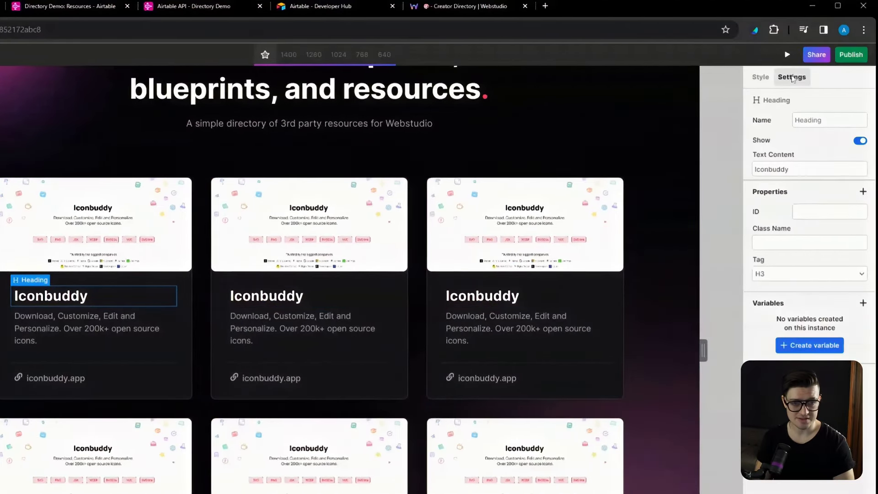
pyautogui.click(752, 161)
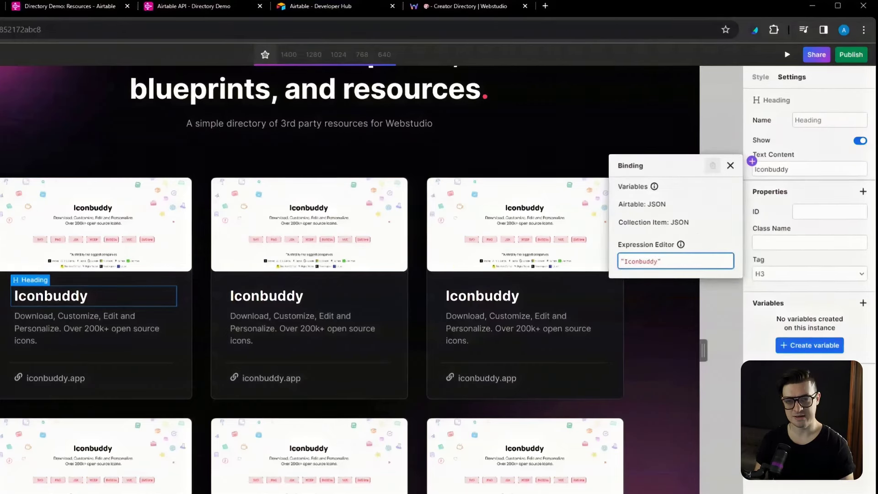
pyautogui.click(670, 224)
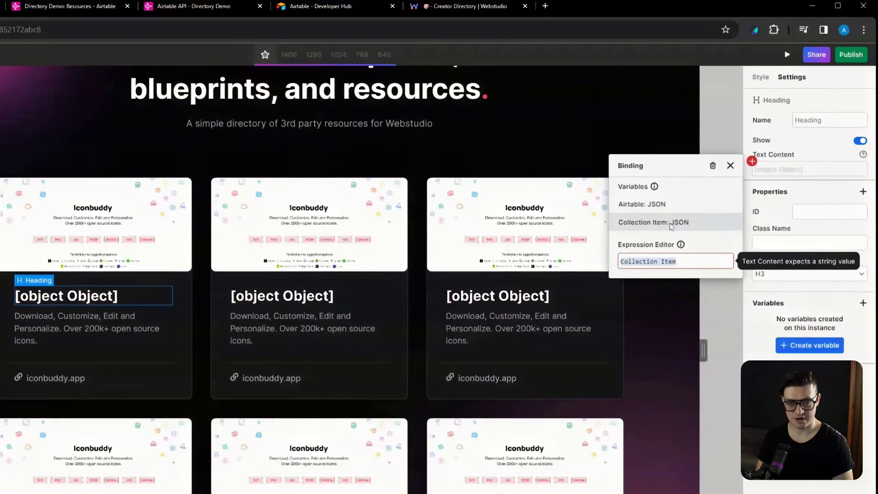
pyautogui.write('.')
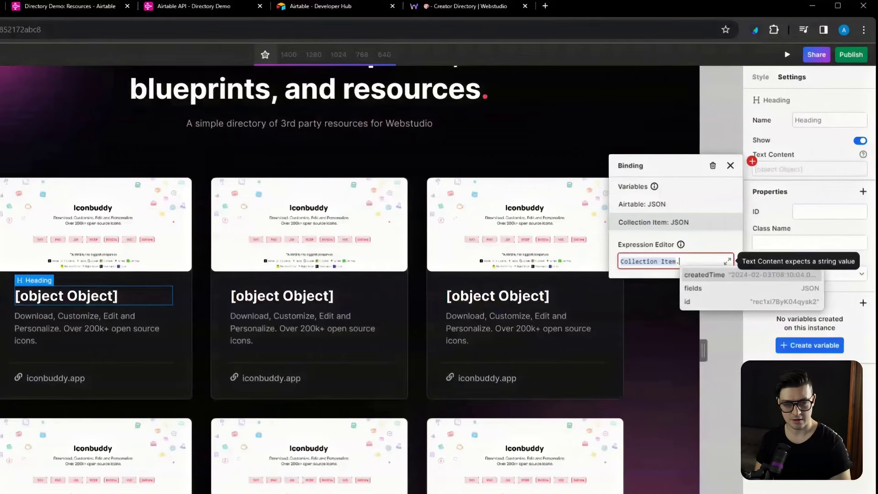
pyautogui.click(714, 288)
pyautogui.write('.')
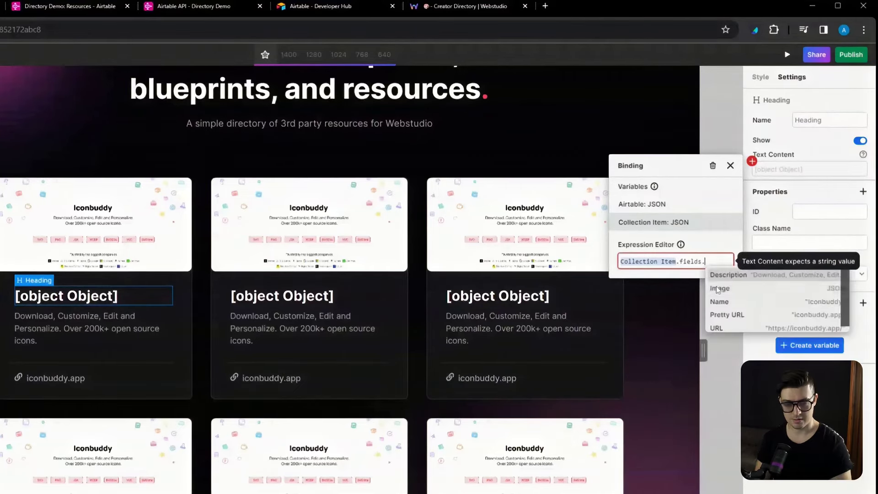
pyautogui.click(719, 301)
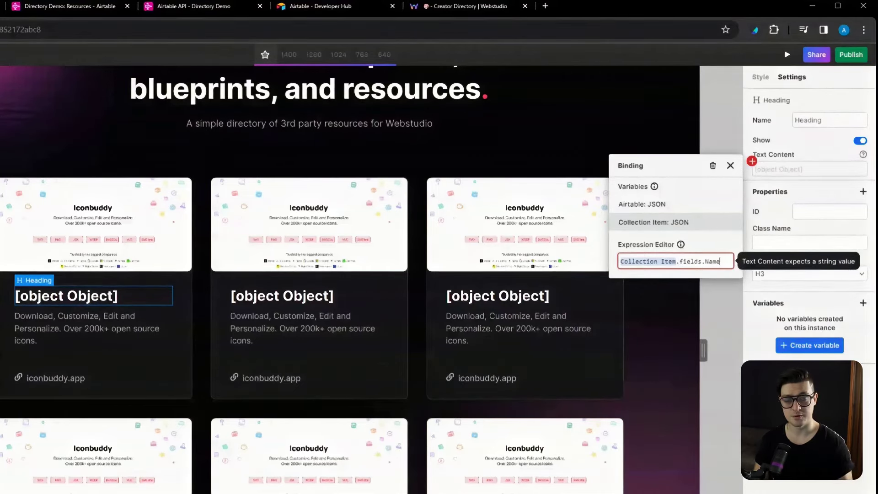
pyautogui.press('Escape')
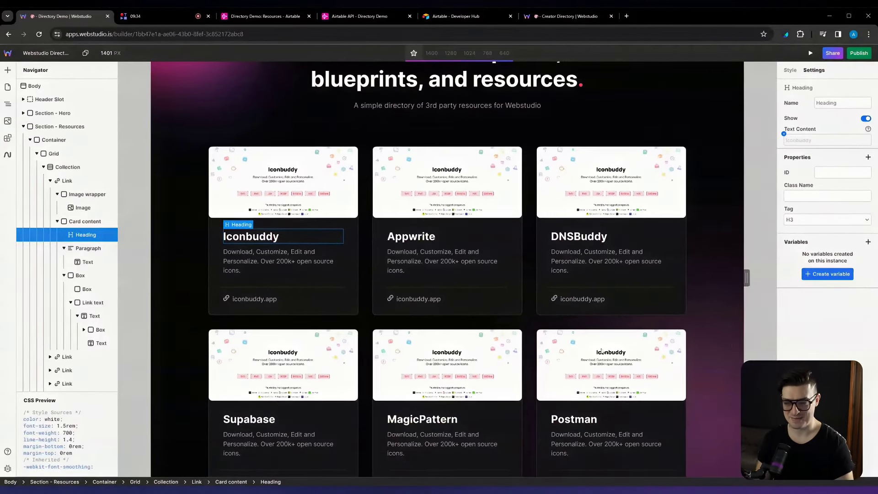
# Bind the Text Content of the Text inside the first card's description Paragraph to Collection Item.fields.Description.
pyautogui.click(266, 253)
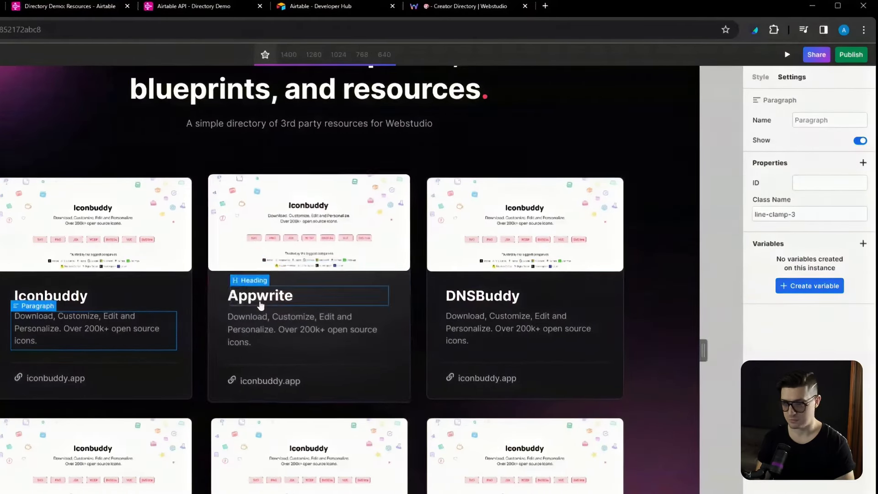
pyautogui.click(69, 329)
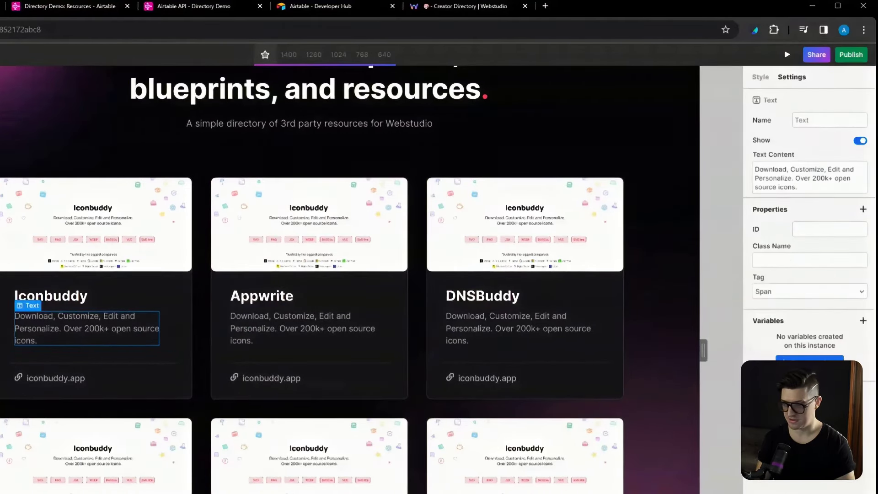
pyautogui.click(752, 165)
pyautogui.click(654, 222)
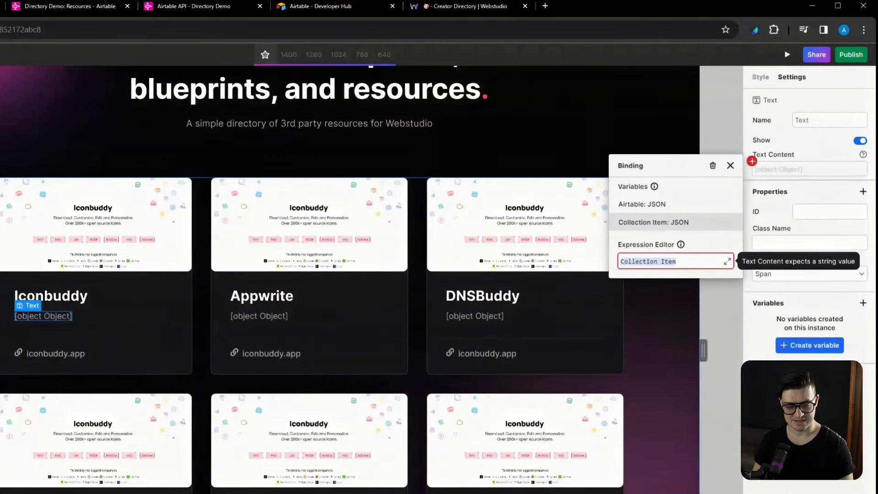
pyautogui.write('.')
pyautogui.click(711, 291)
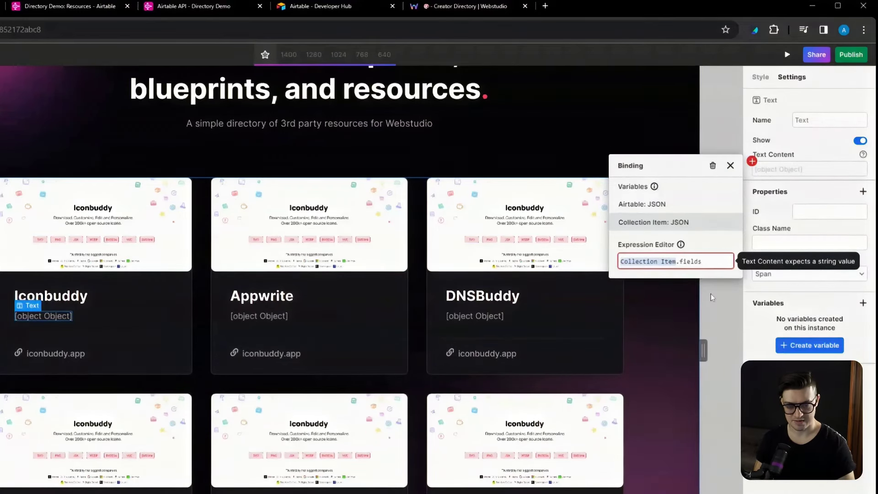
pyautogui.write('.')
pyautogui.click(728, 275)
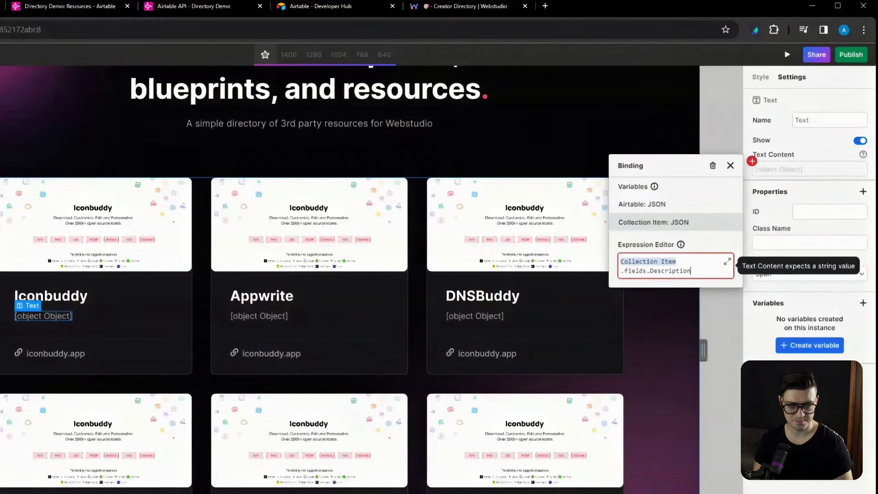
pyautogui.press('Escape')
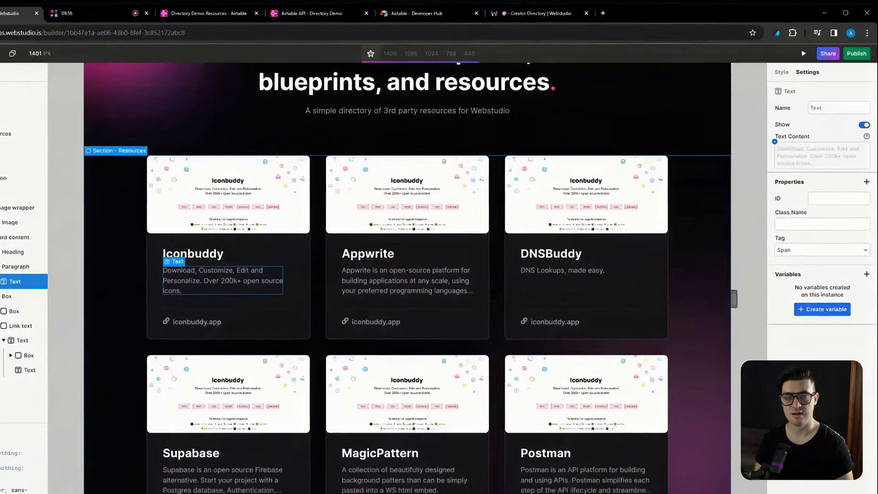
# Bind the Text Content of the first card's link text to the Collection Item's Pretty URL field.
pyautogui.scroll(-1, 375, 265)
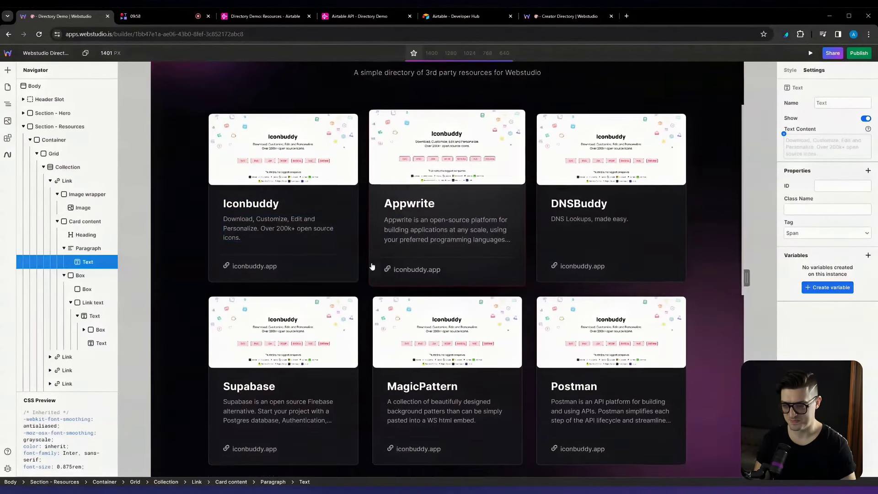
pyautogui.click(266, 266)
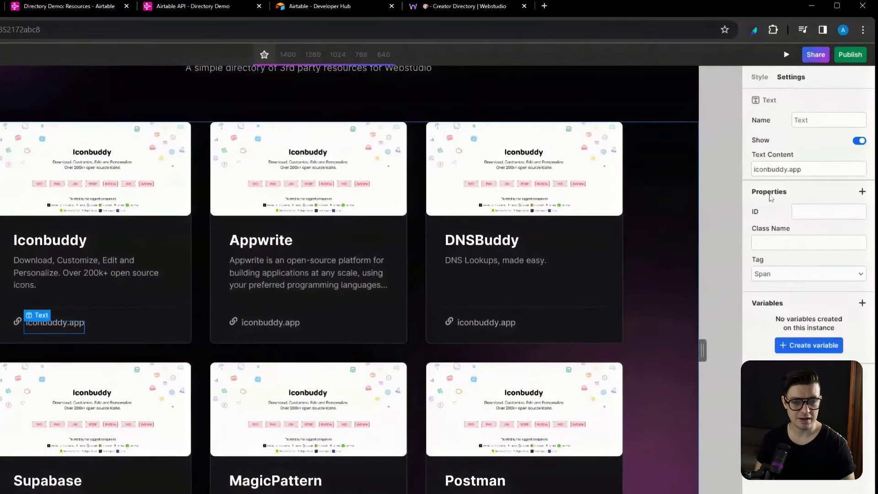
pyautogui.click(752, 161)
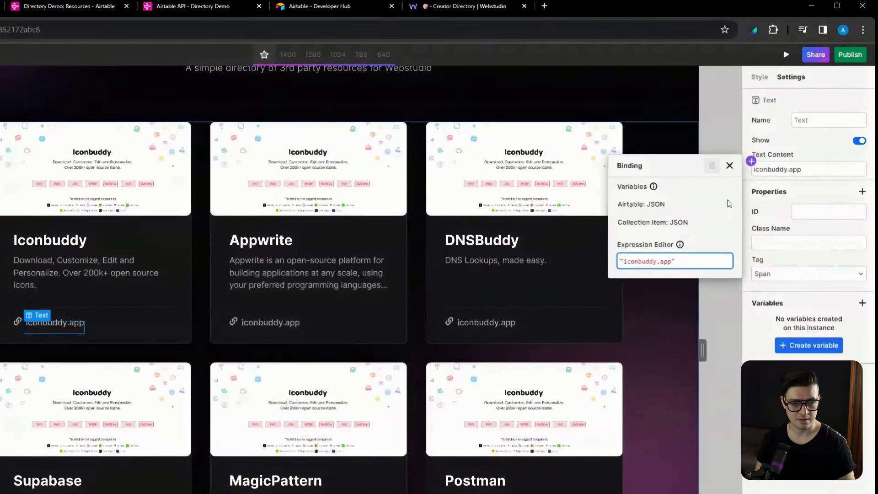
pyautogui.click(686, 223)
pyautogui.write('.')
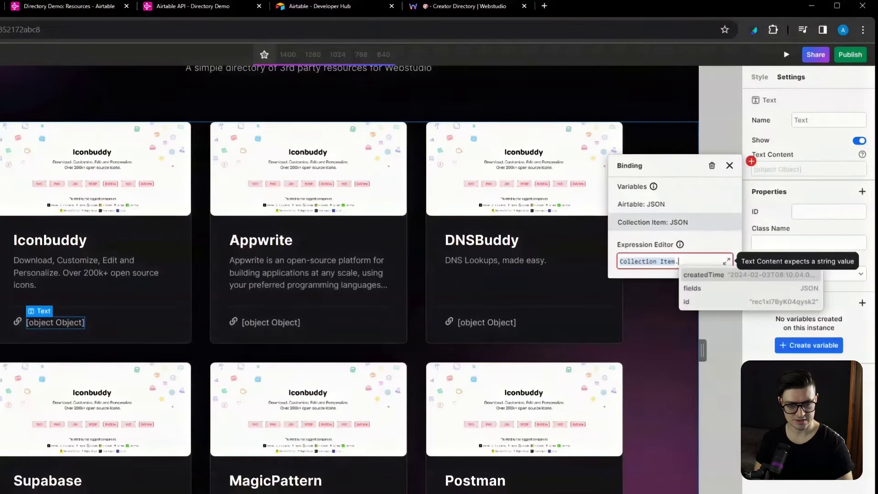
pyautogui.write('fields.')
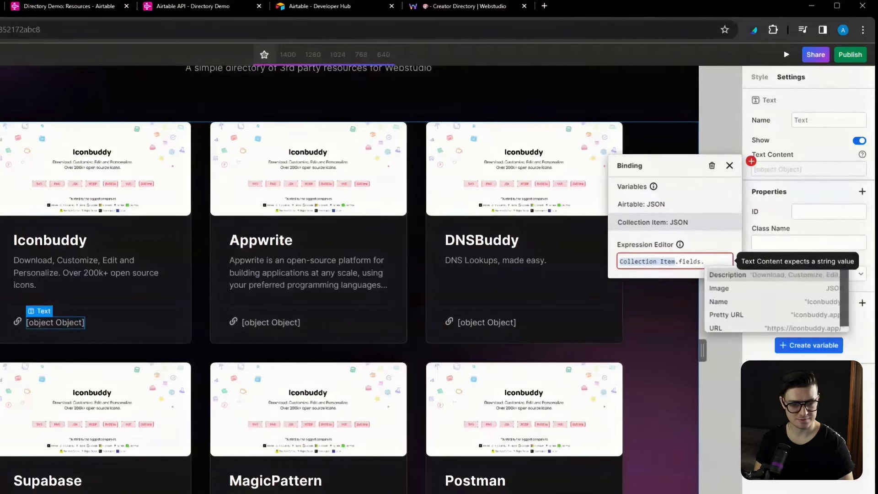
pyautogui.click(746, 315)
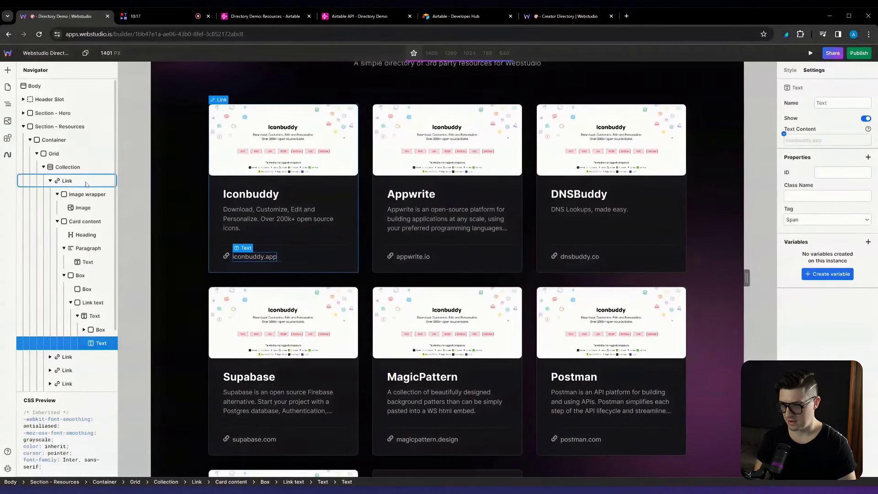
# Bind the Href property of the first card's Link to the expression Collection Item.fields.URL.
pyautogui.click(67, 181)
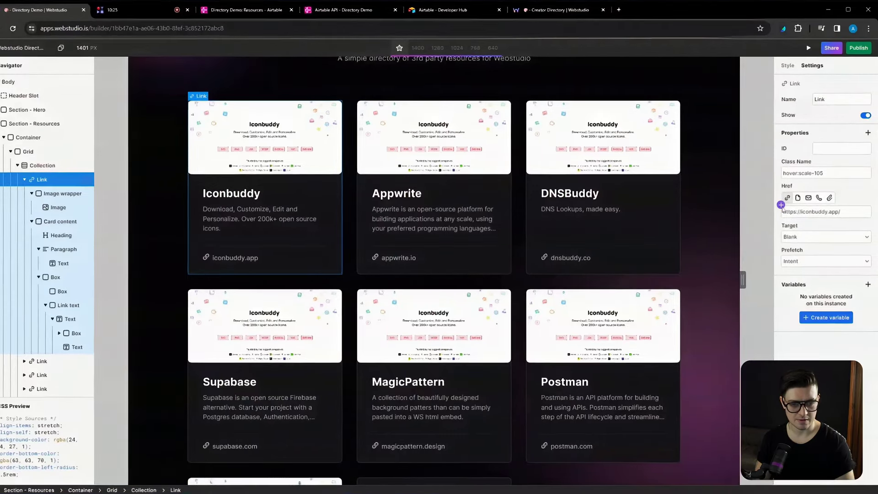
pyautogui.click(784, 206)
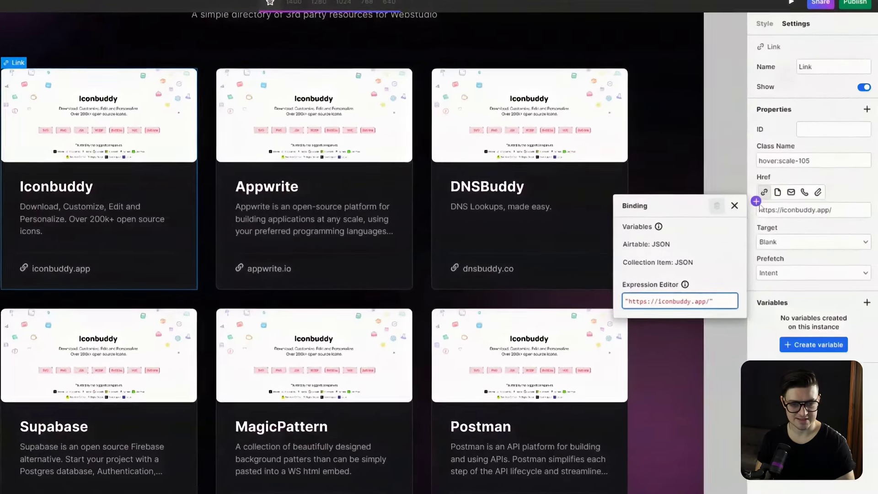
pyautogui.click(739, 253)
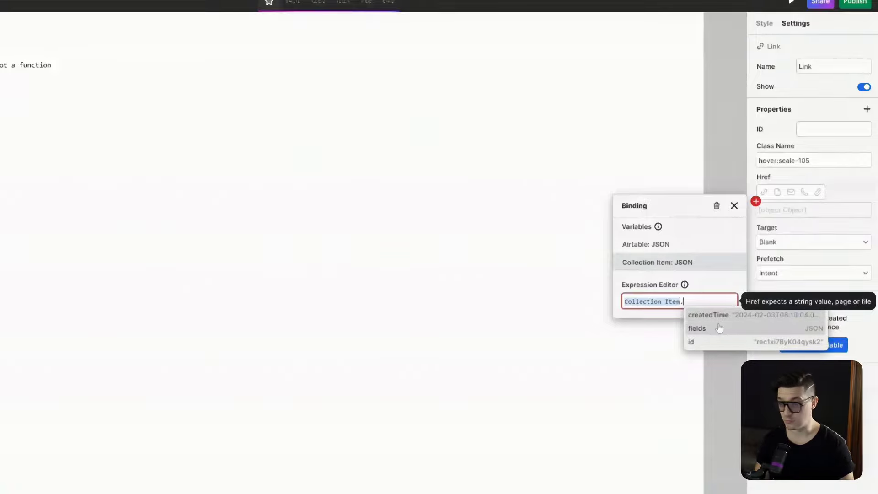
pyautogui.click(715, 327)
pyautogui.write('.')
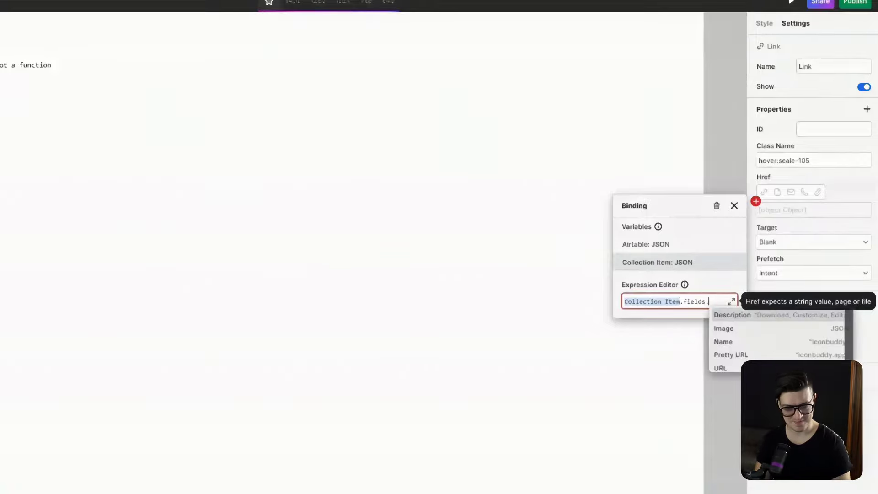
pyautogui.click(721, 368)
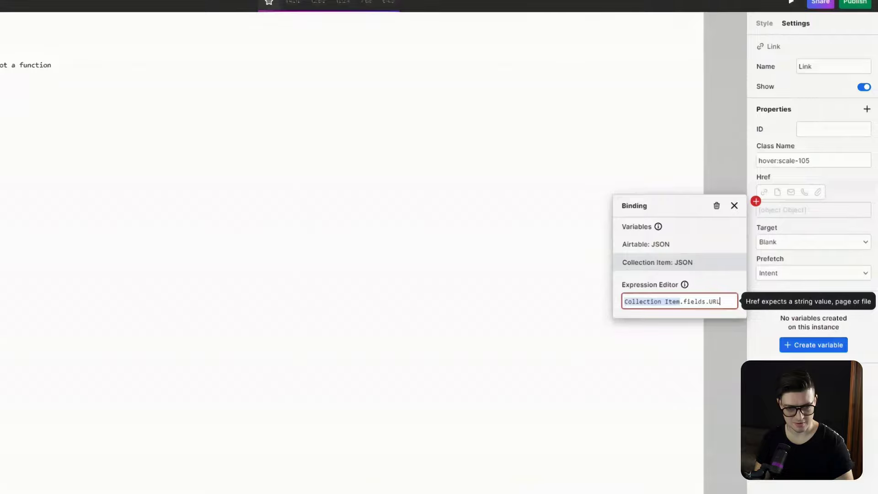
pyautogui.click(708, 296)
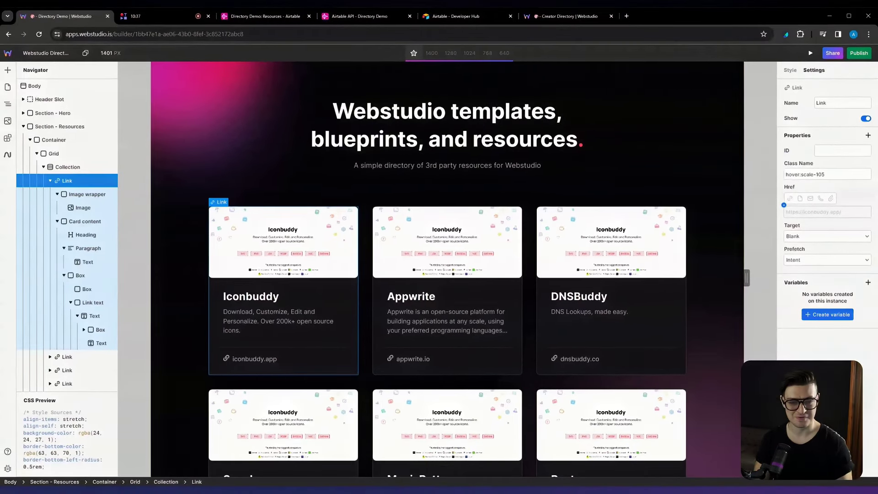
# Bind the Source of the first card's Image to the expression Collection Item.fields.Image[0].url.
pyautogui.click(308, 250)
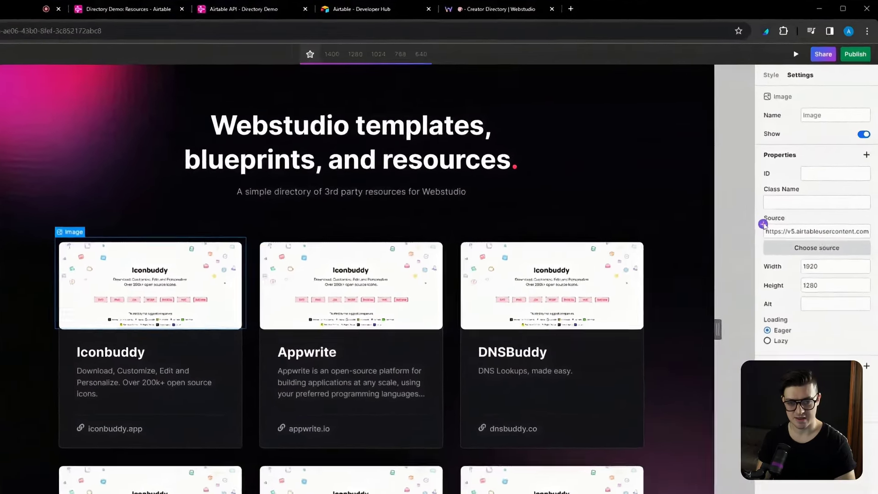
pyautogui.click(784, 191)
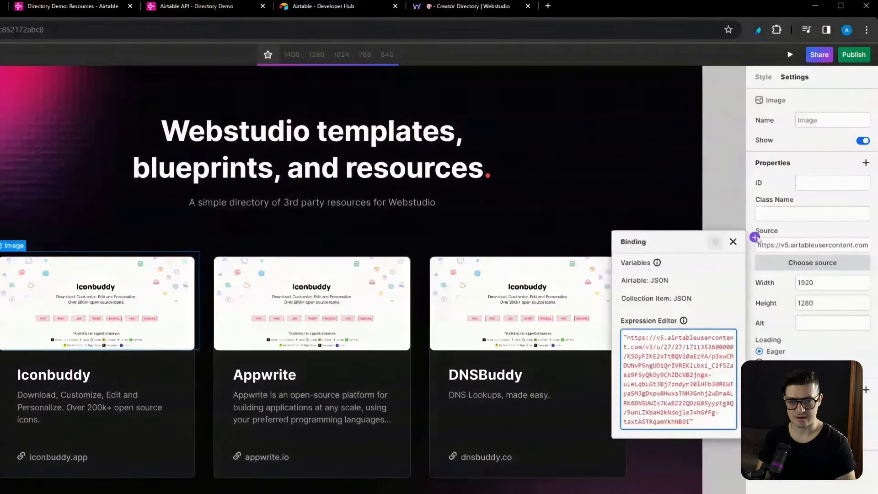
pyautogui.click(668, 304)
pyautogui.write('.')
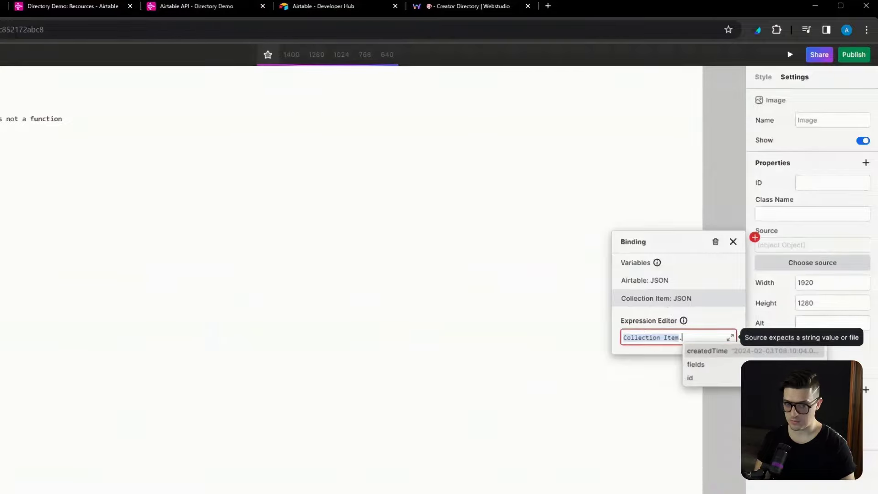
pyautogui.click(692, 366)
pyautogui.write('.')
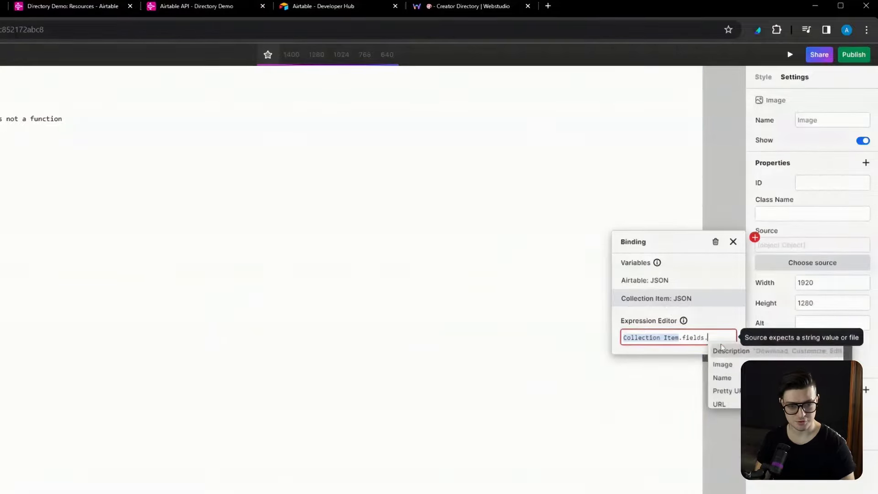
pyautogui.click(723, 370)
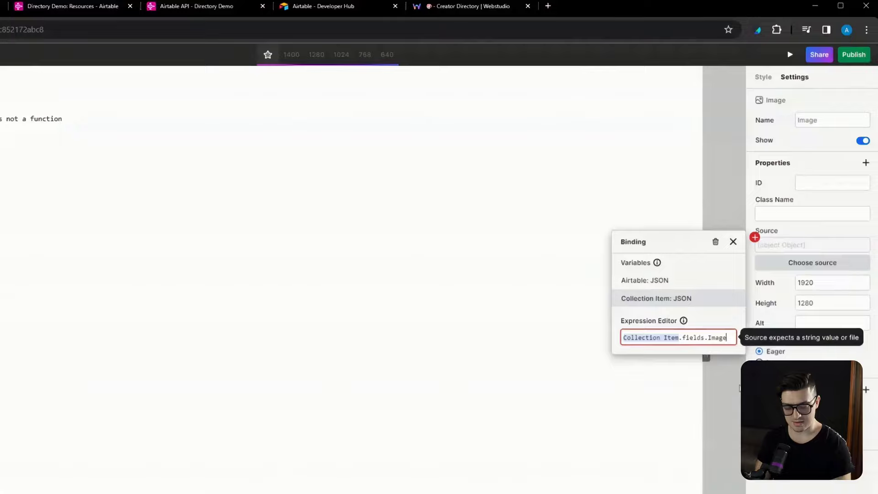
pyautogui.write('[0-')
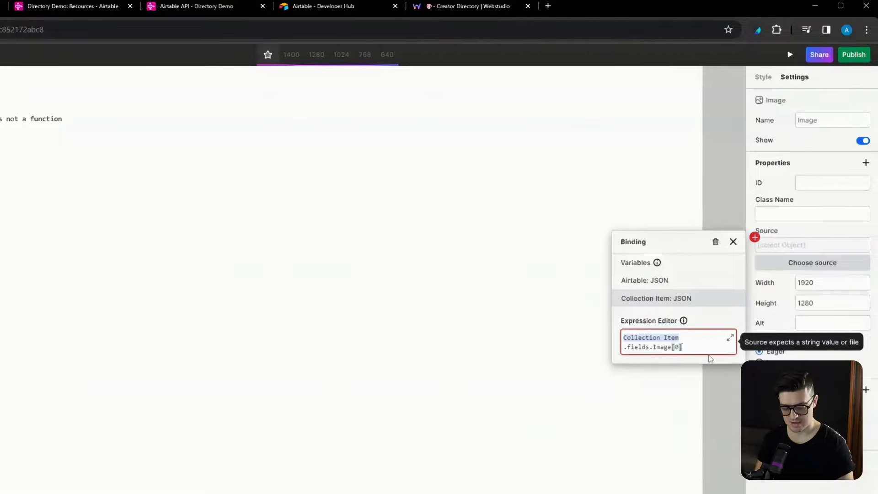
pyautogui.write('.')
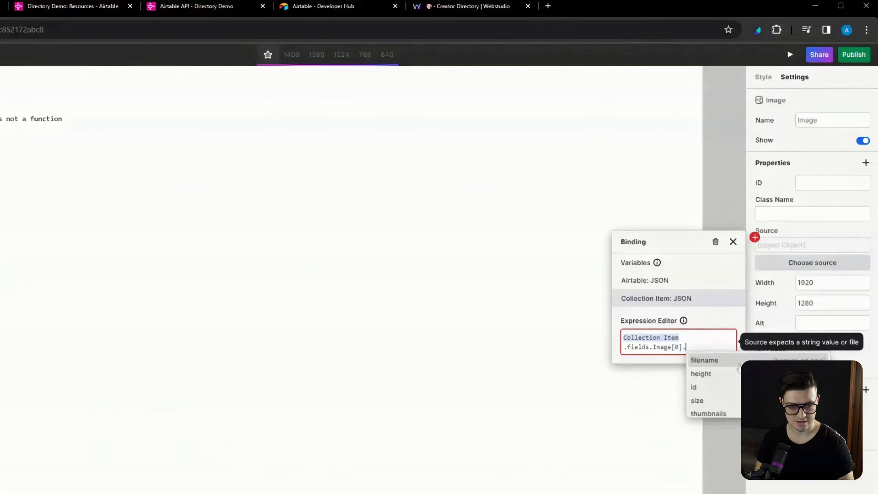
pyautogui.write('ur')
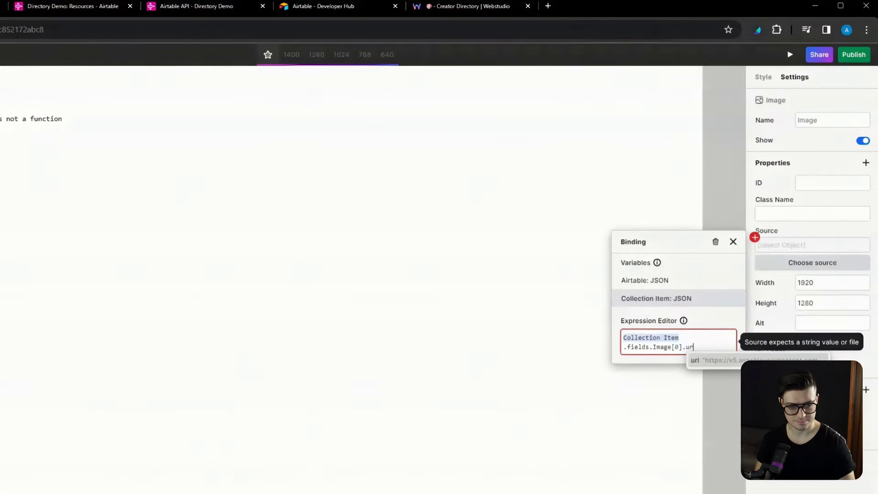
pyautogui.press('Return')
pyautogui.press('Escape')
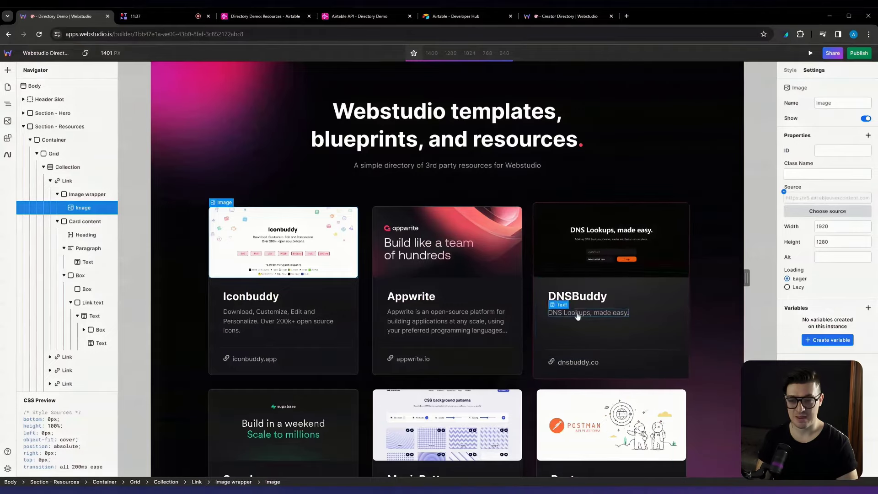
# Review the resource cards on the page and check their layout at the 1400, 1280, 1024, 768, 640 and base breakpoints.
pyautogui.scroll(-3, 572, 297)
pyautogui.scroll(2, 403, 265)
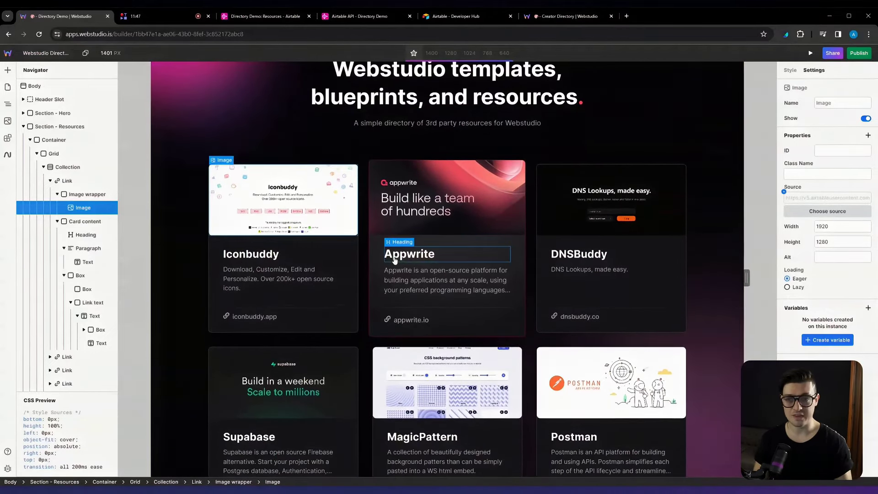
pyautogui.click(265, 16)
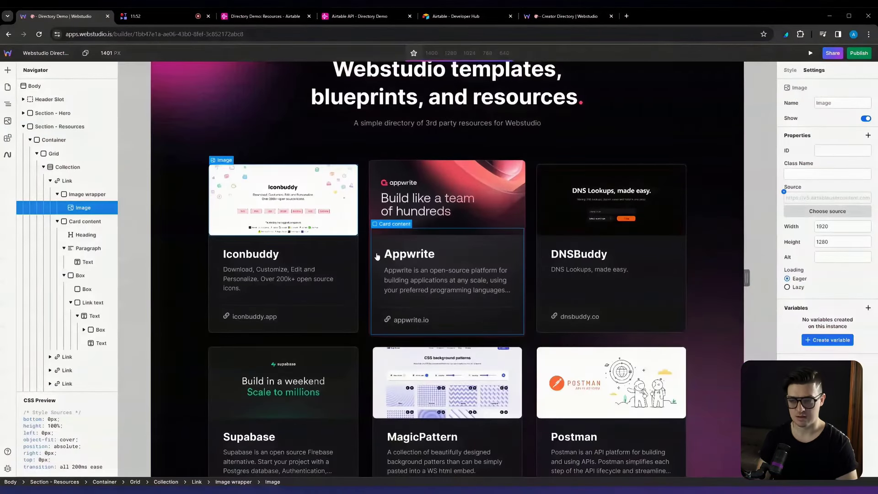
pyautogui.scroll(-5, 375, 257)
pyautogui.scroll(-3, 366, 263)
pyautogui.scroll(9, 348, 265)
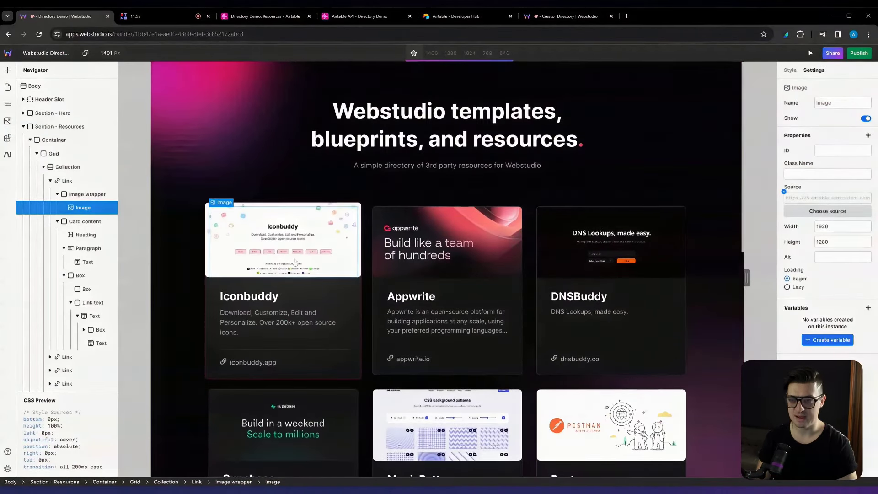
pyautogui.click(432, 53)
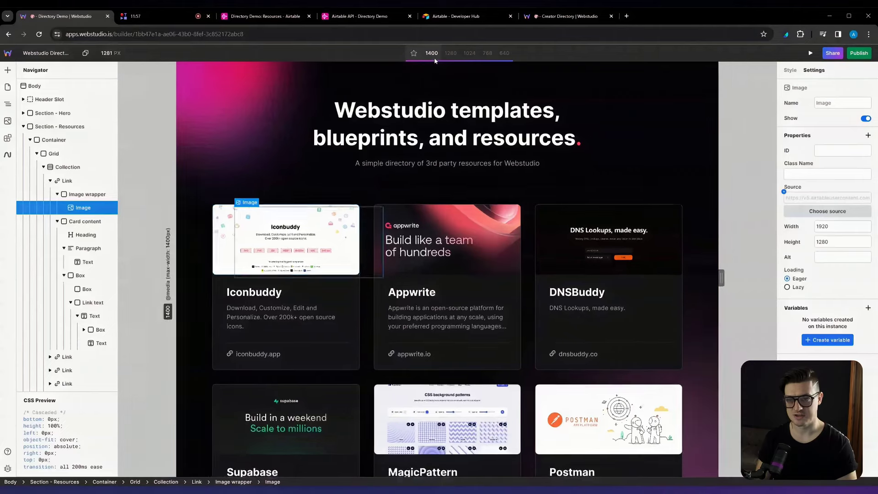
pyautogui.click(450, 53)
pyautogui.click(470, 53)
pyautogui.click(487, 53)
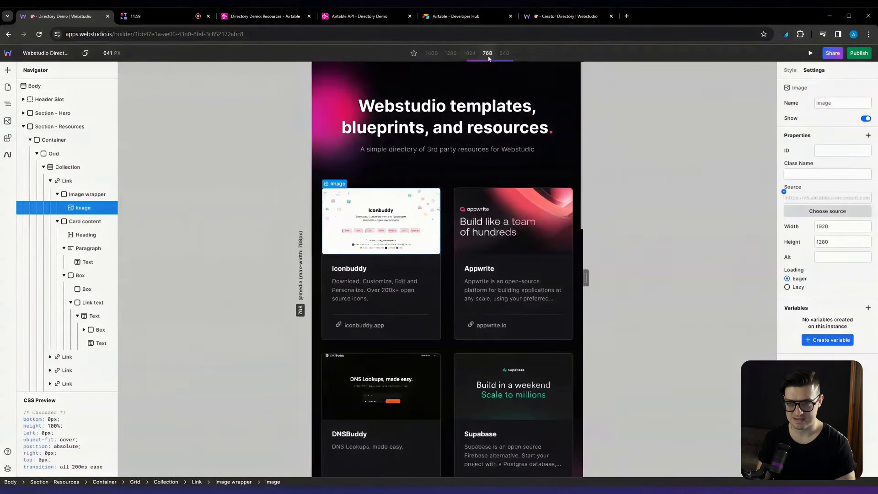
pyautogui.click(504, 53)
pyautogui.click(414, 53)
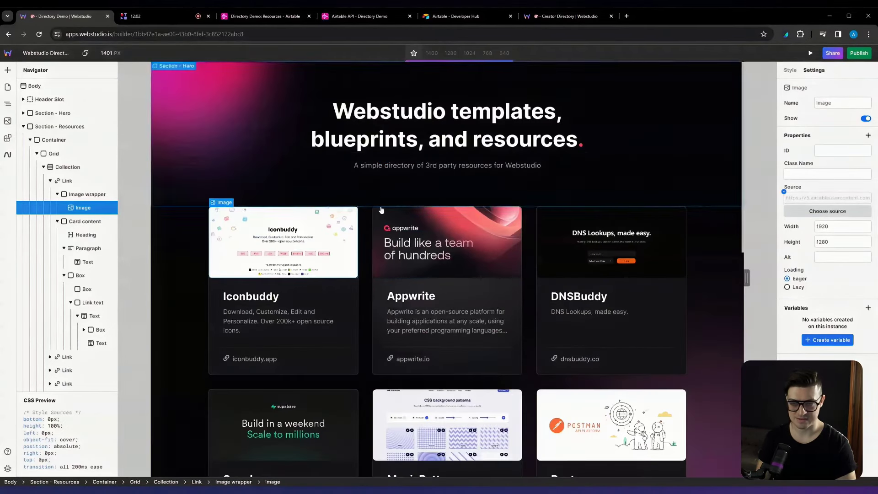
pyautogui.click(769, 288)
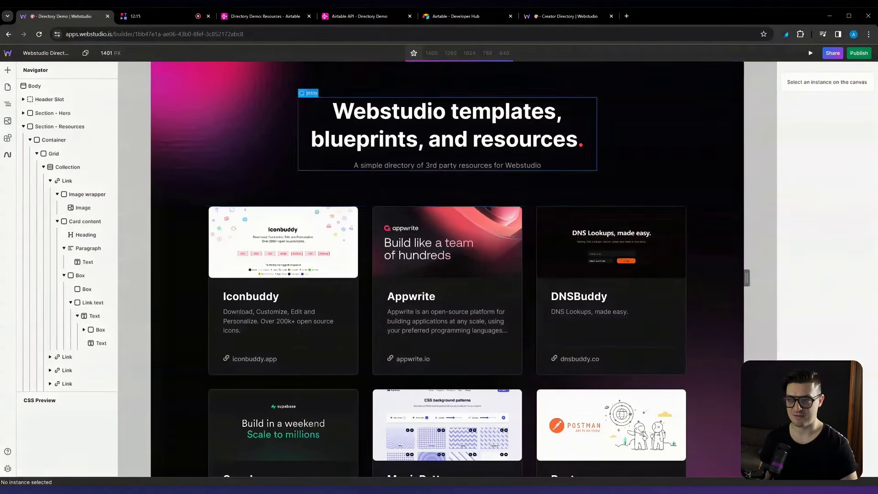
# Switch to the Airtable Directory Demo base and view the existing Add subscriber via webhook automation.
pyautogui.click(258, 16)
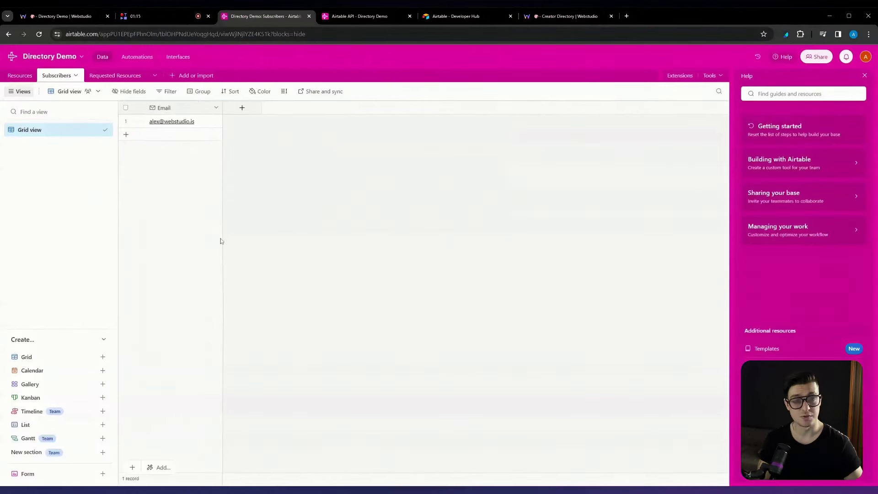
pyautogui.click(136, 60)
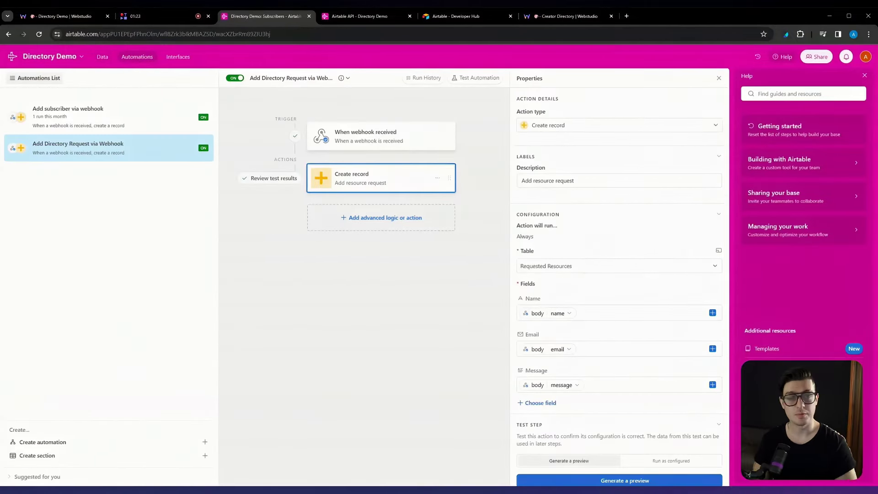
pyautogui.click(58, 118)
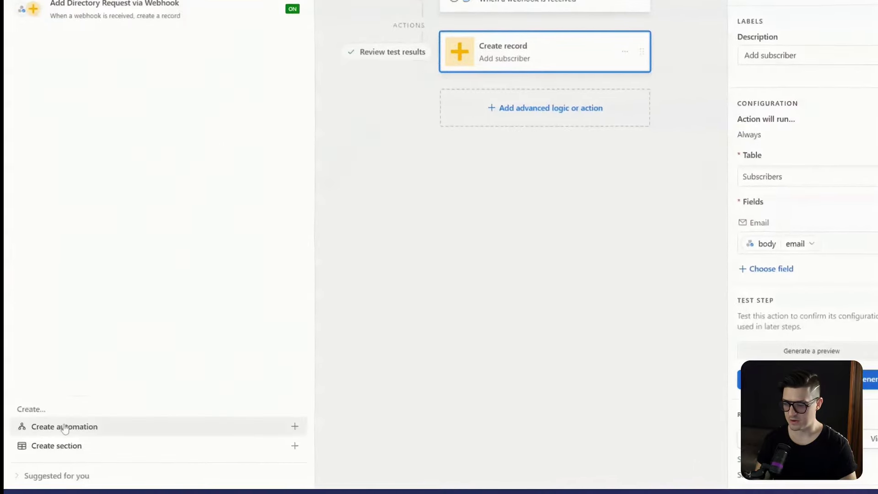
# Create a new automation in the Directory Demo base and name it Demo new subscriber.
pyautogui.click(65, 428)
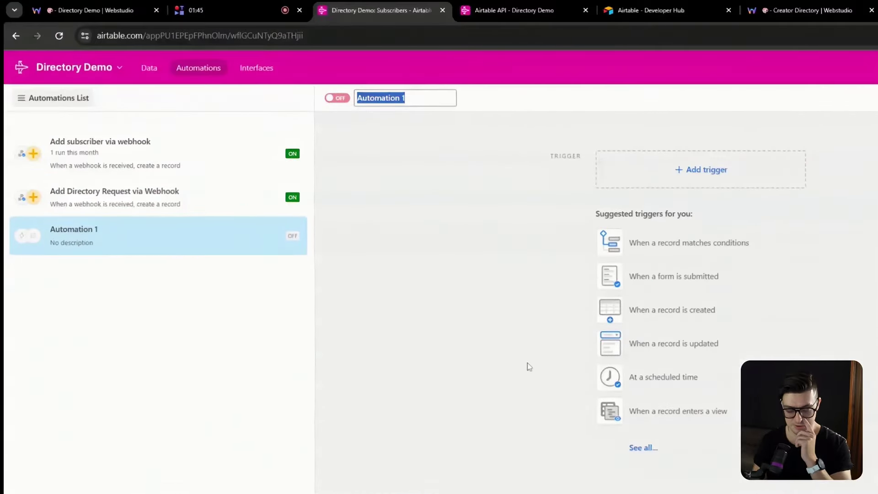
pyautogui.write('Demo new ')
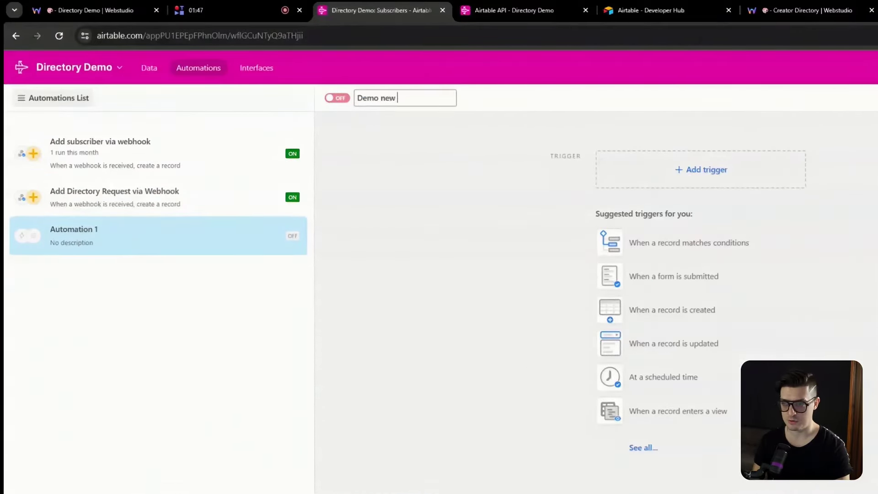
pyautogui.write('subscriber')
pyautogui.press('Return')
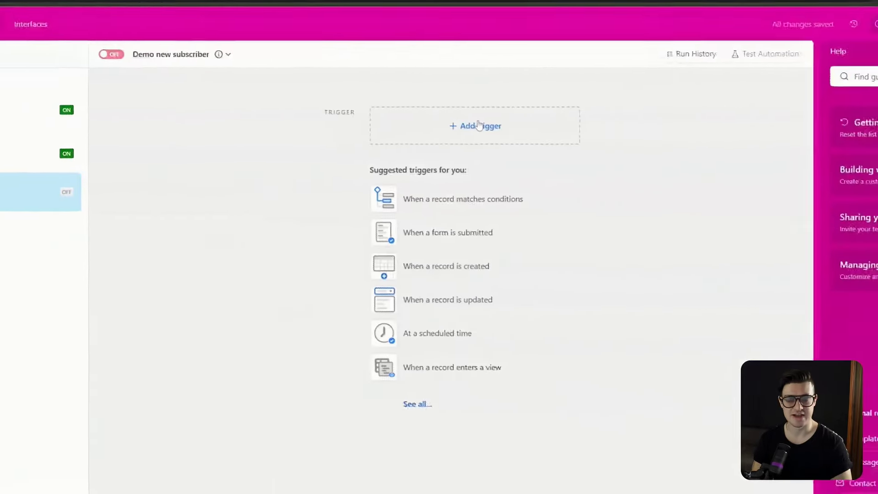
# Add a When webhook received trigger to the Demo new subscriber automation and copy its webhook URL.
pyautogui.click(705, 169)
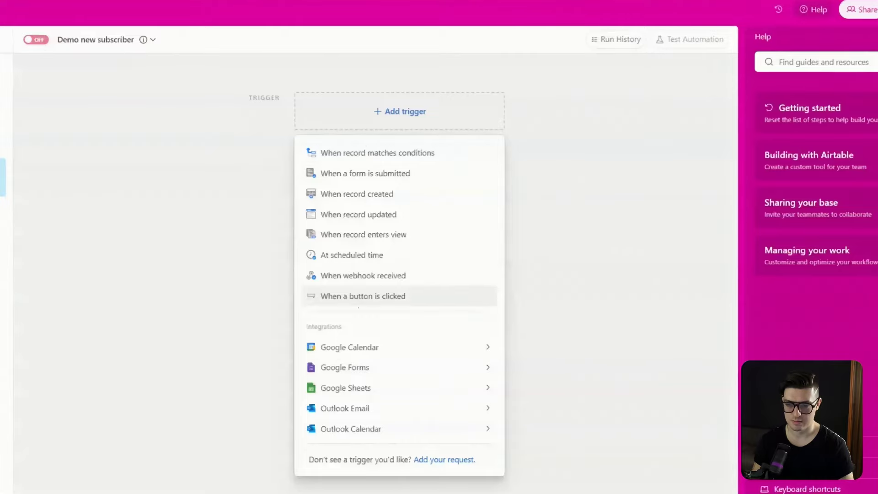
pyautogui.click(379, 286)
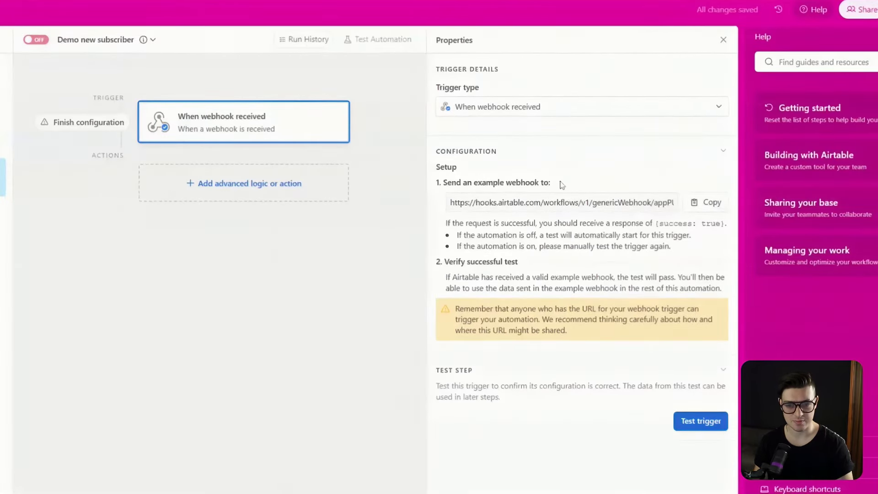
pyautogui.click(711, 202)
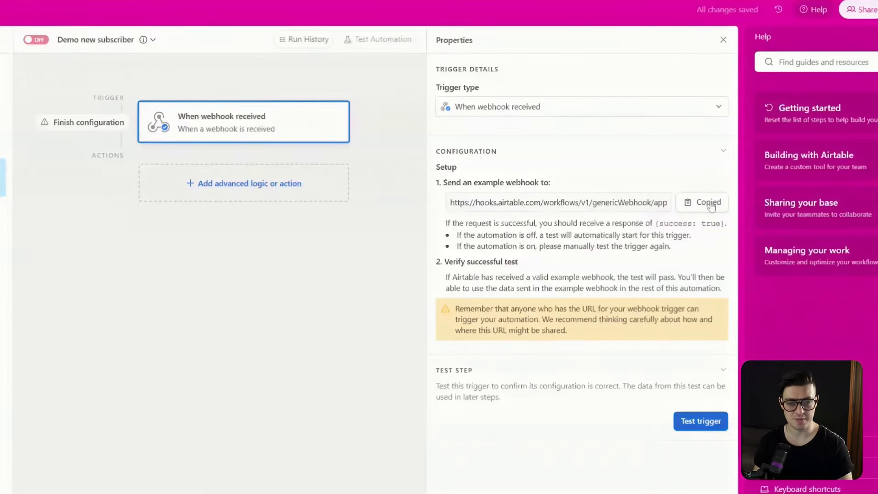
# Switch to the Webstudio Directory Demo project and replace the Action of the Stay in the loop Form with the copied webhook URL.
pyautogui.click(67, 17)
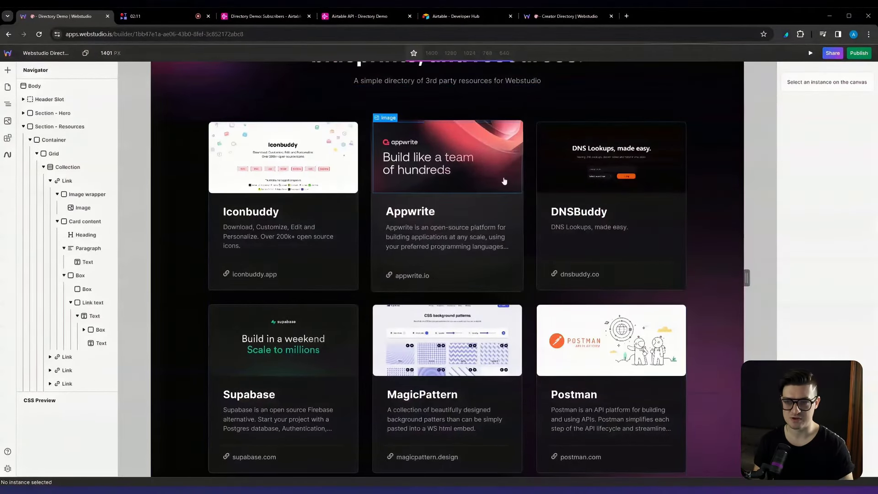
pyautogui.scroll(-6, 457, 205)
pyautogui.scroll(-2, 452, 224)
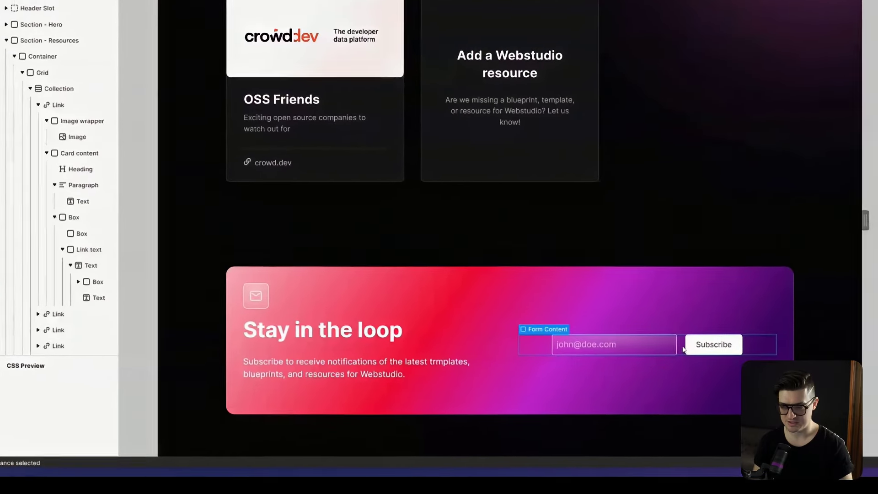
pyautogui.click(596, 385)
pyautogui.scroll(-5, 45, 220)
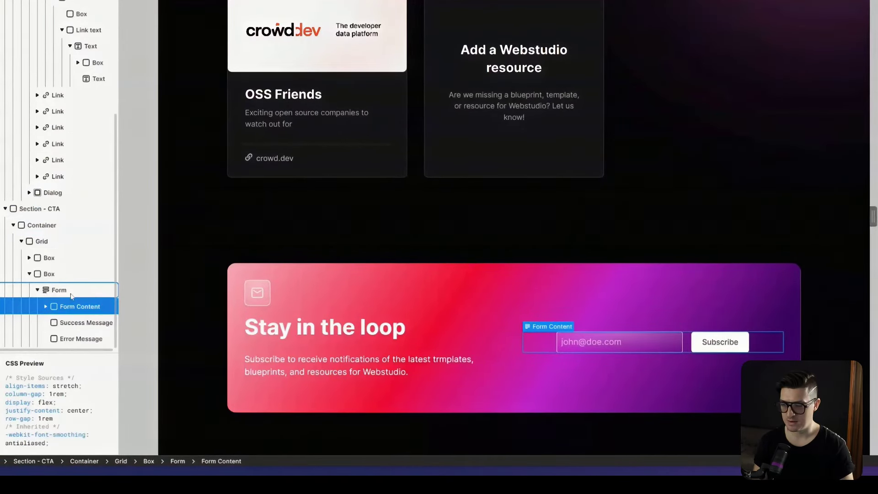
pyautogui.click(59, 290)
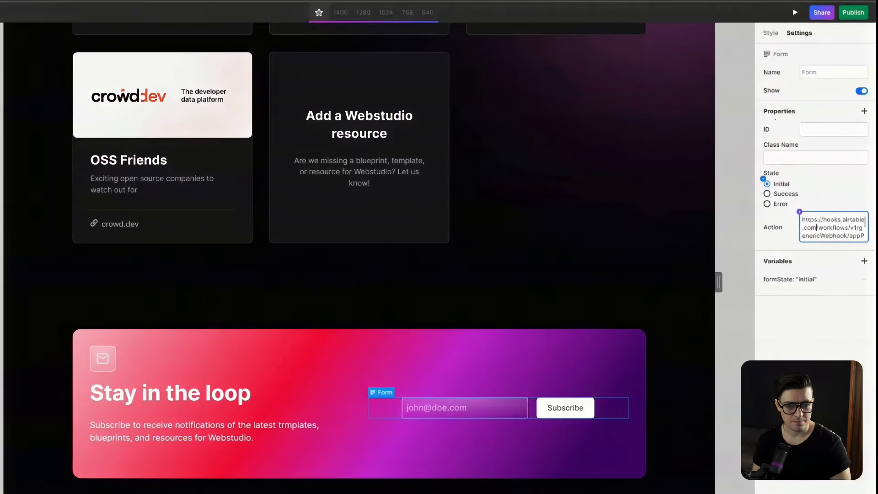
pyautogui.click(819, 219)
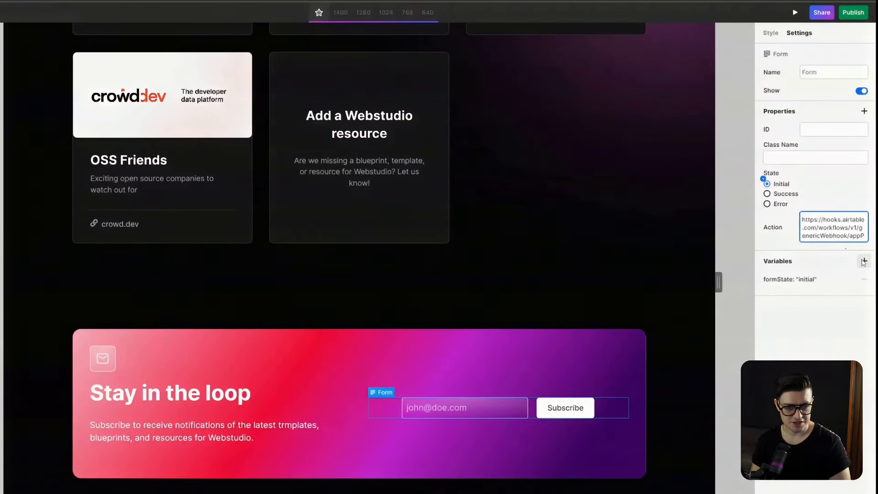
pyautogui.click(819, 349)
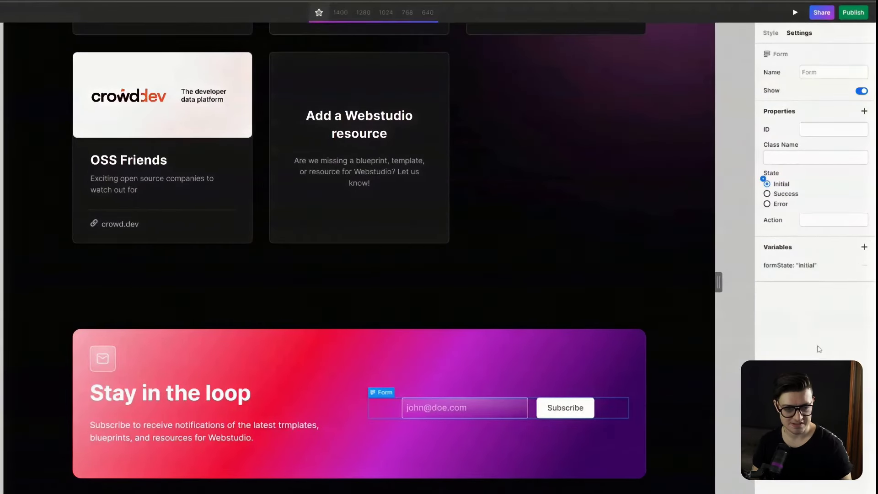
pyautogui.click(838, 220)
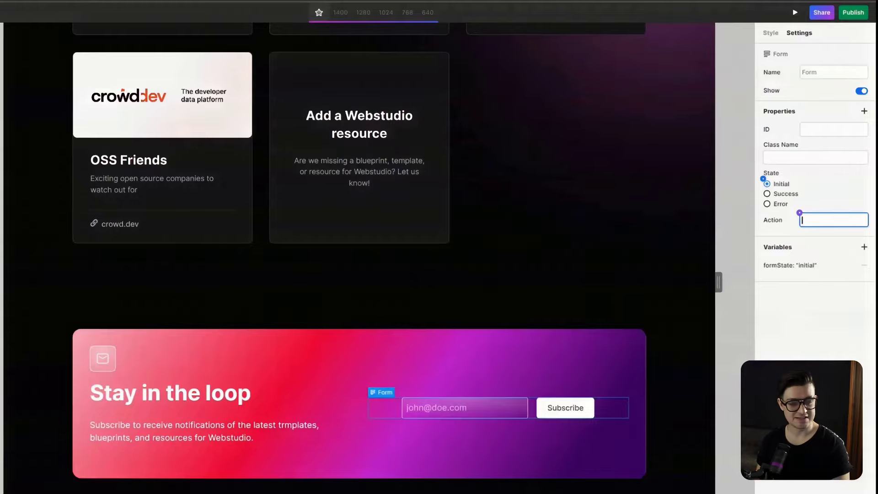
pyautogui.hotkey('ctrl', 'v')
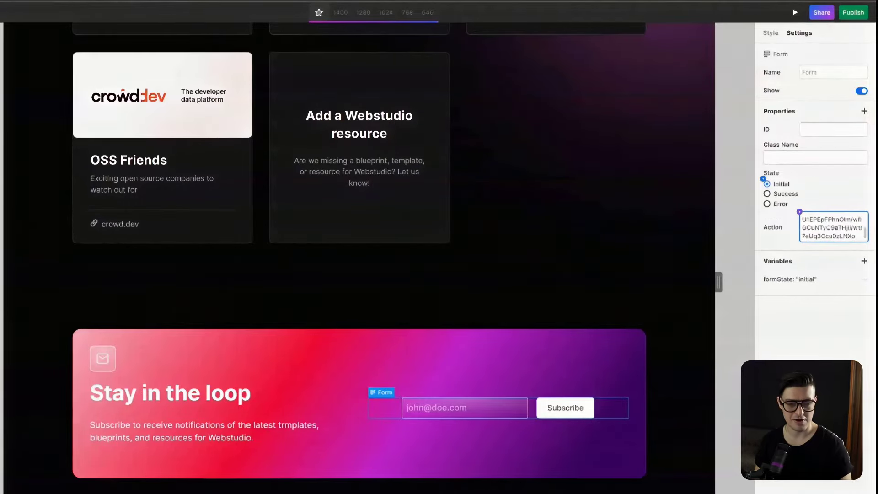
pyautogui.click(795, 348)
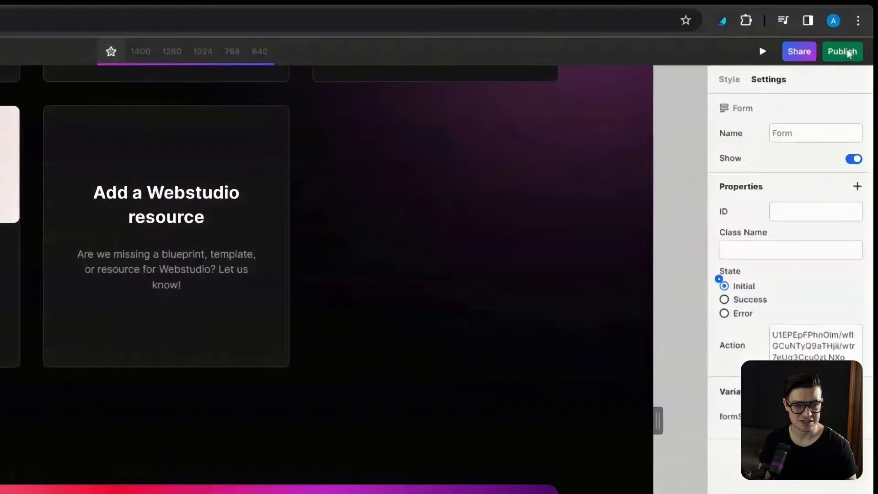
# Publish the site to creator-directory-eowqh.wstd.io and open the live page.
pyautogui.click(862, 54)
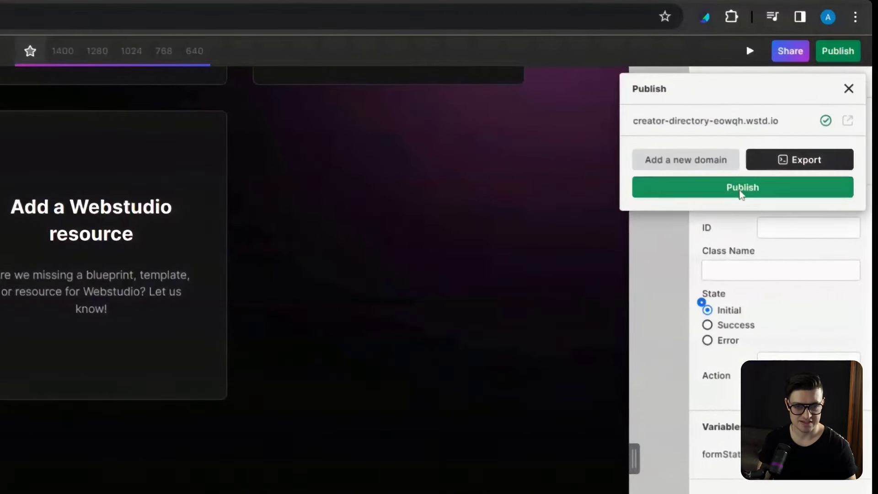
pyautogui.click(740, 187)
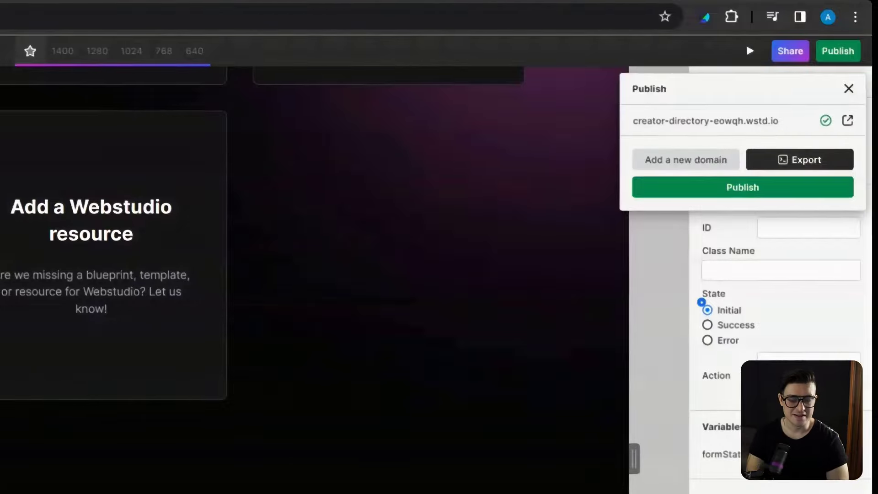
pyautogui.click(847, 121)
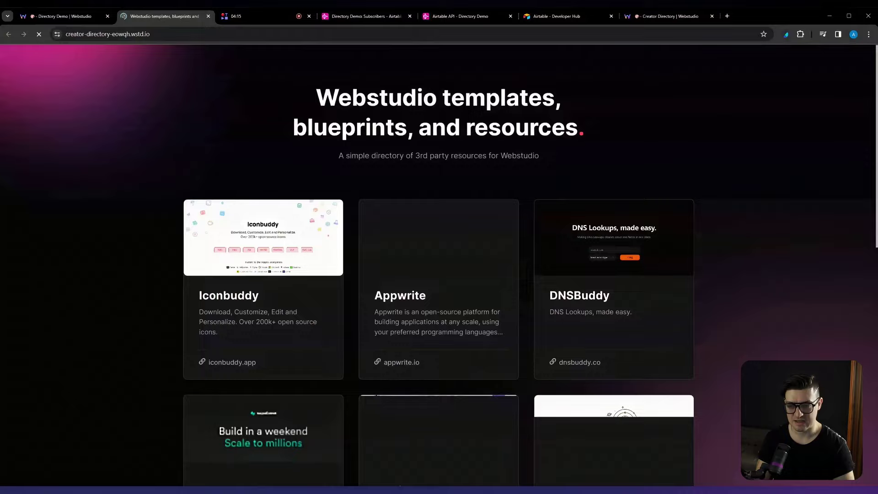
# Submit a test e-mail address through the Stay in the loop subscription form on the live page.
pyautogui.scroll(-7, 302, 150)
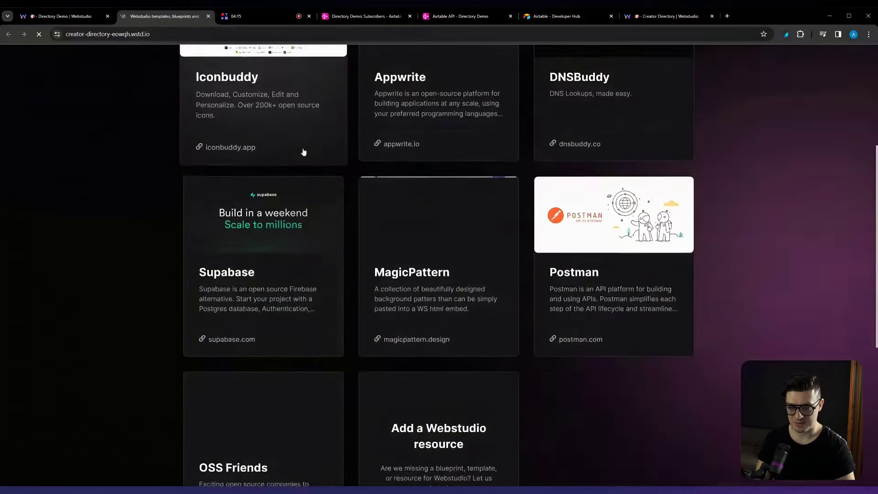
pyautogui.scroll(-4, 301, 149)
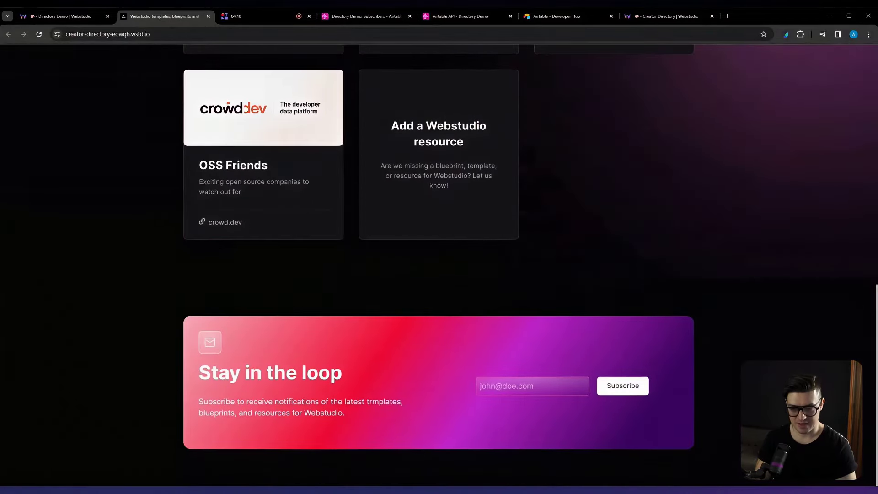
pyautogui.write('tes')
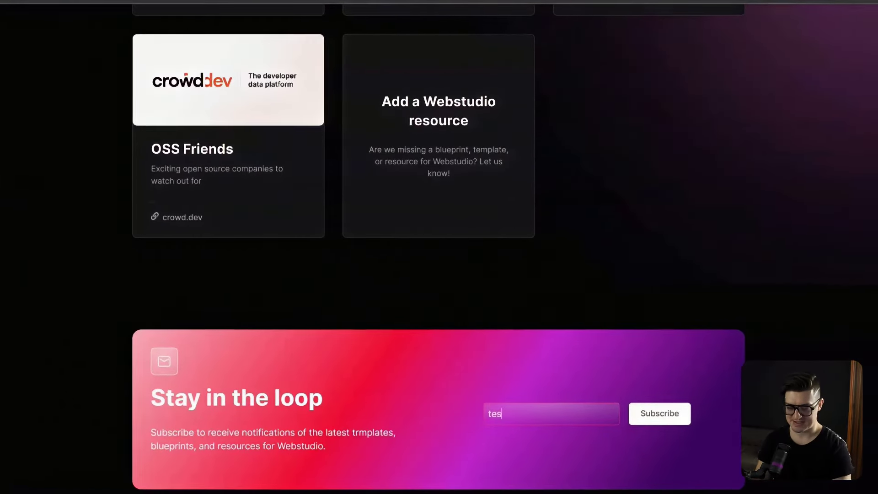
pyautogui.write('t@test.com')
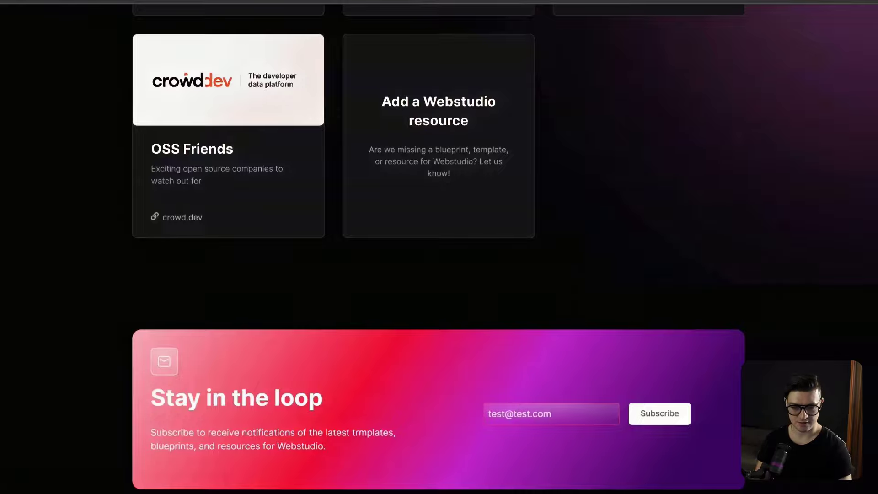
pyautogui.click(652, 416)
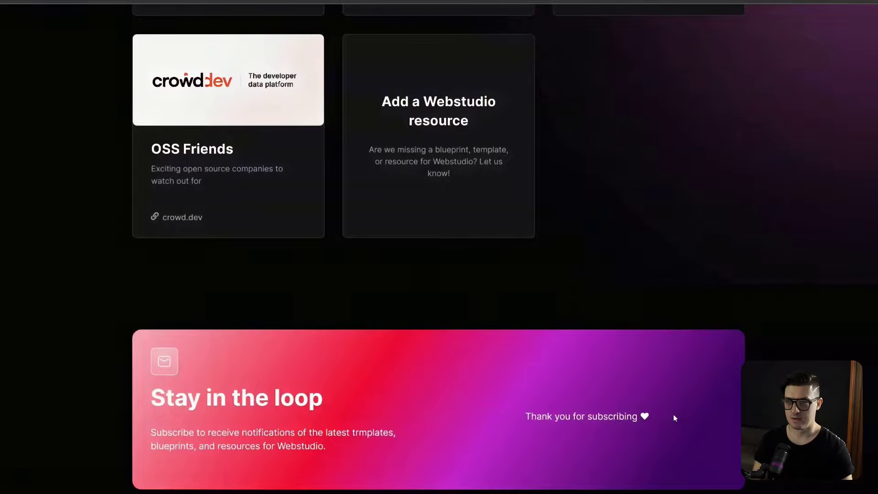
pyautogui.moveTo(517, 414); pyautogui.dragTo(650, 417)
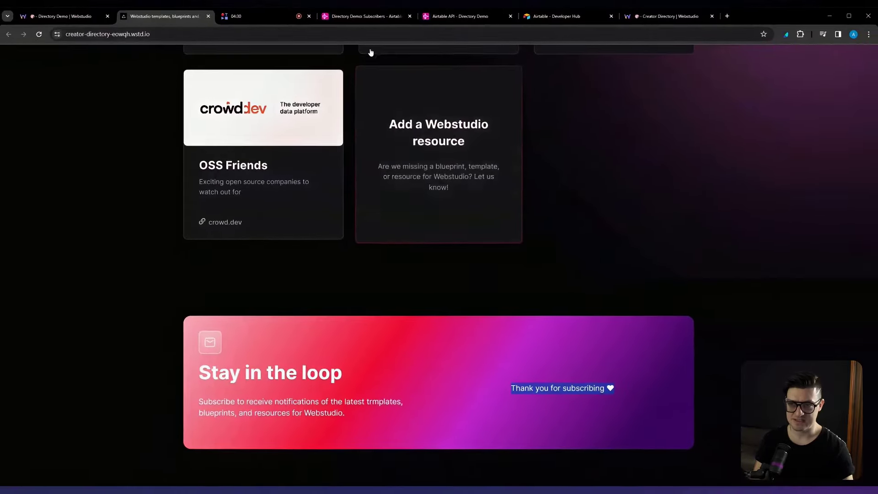
# Switch to the Airtable automation and examine the webhook trigger's test results, expanding the body to check the received email value.
pyautogui.click(370, 17)
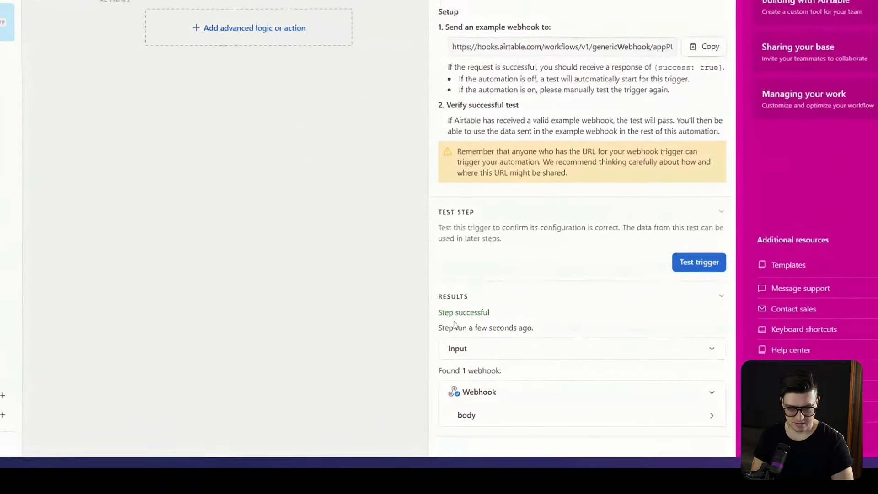
pyautogui.moveTo(516, 383); pyautogui.dragTo(563, 386)
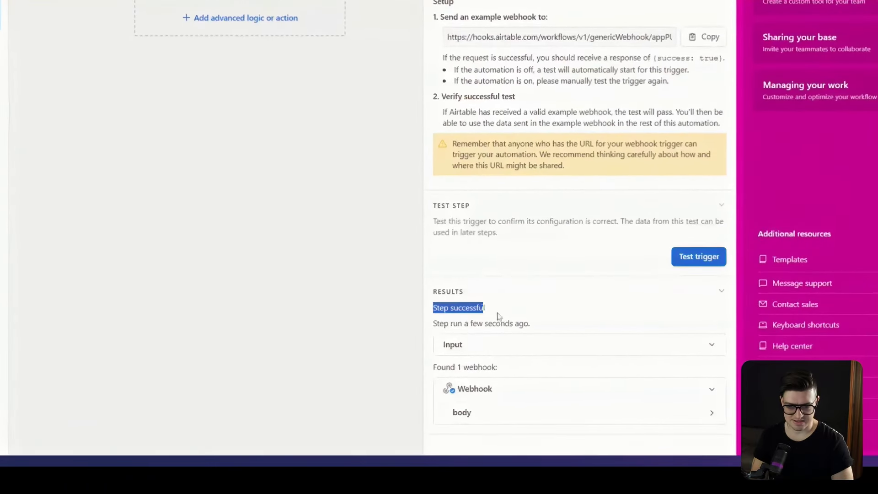
pyautogui.click(543, 411)
pyautogui.scroll(-1, 540, 393)
pyautogui.moveTo(547, 426); pyautogui.dragTo(486, 427)
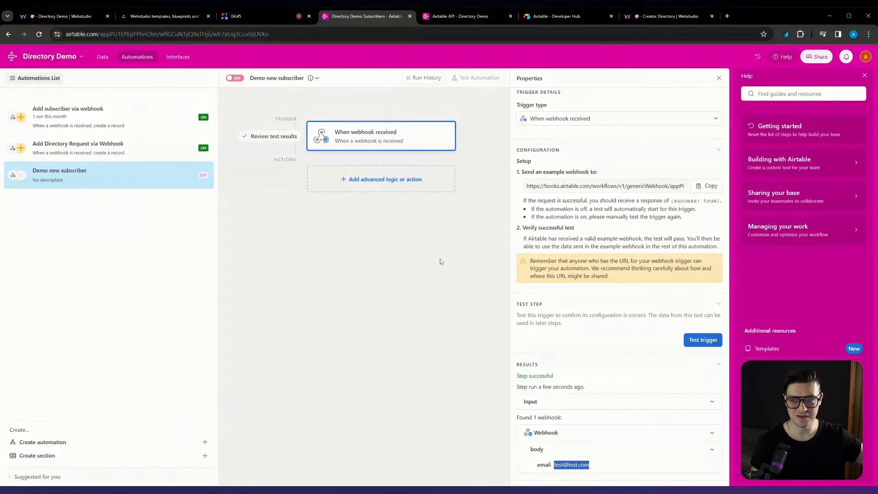
pyautogui.click(384, 231)
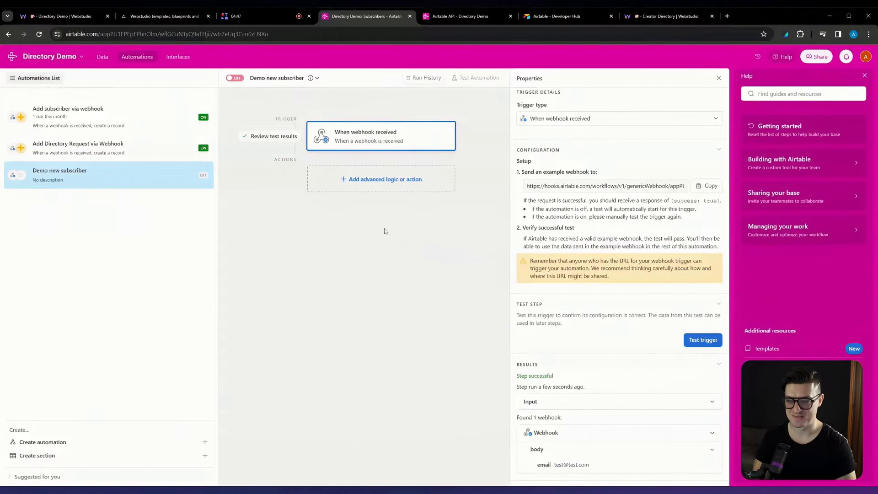
# Add a Create record action after the webhook trigger and describe it as Create Subscriber.
pyautogui.click(390, 183)
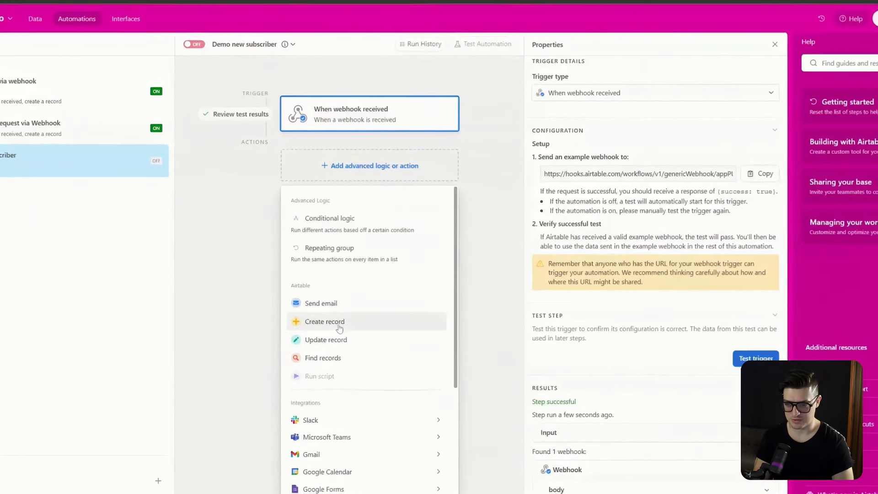
pyautogui.click(340, 326)
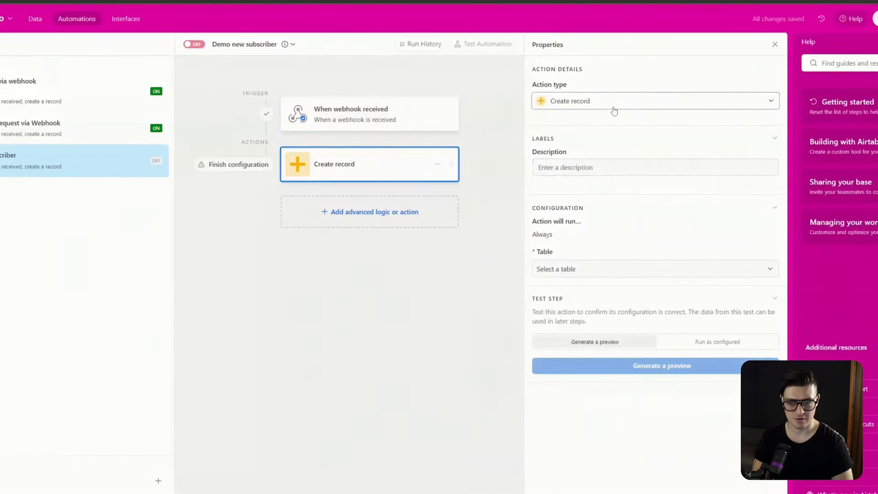
pyautogui.click(604, 167)
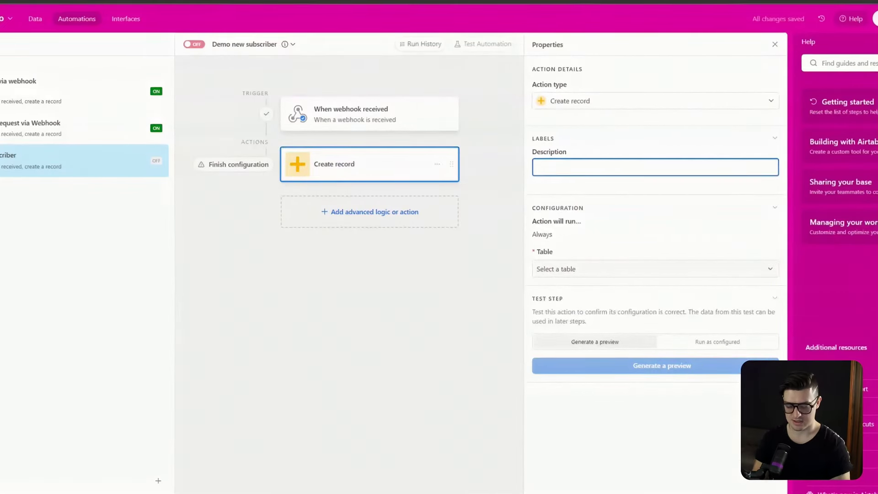
pyautogui.write('Create Subscriber')
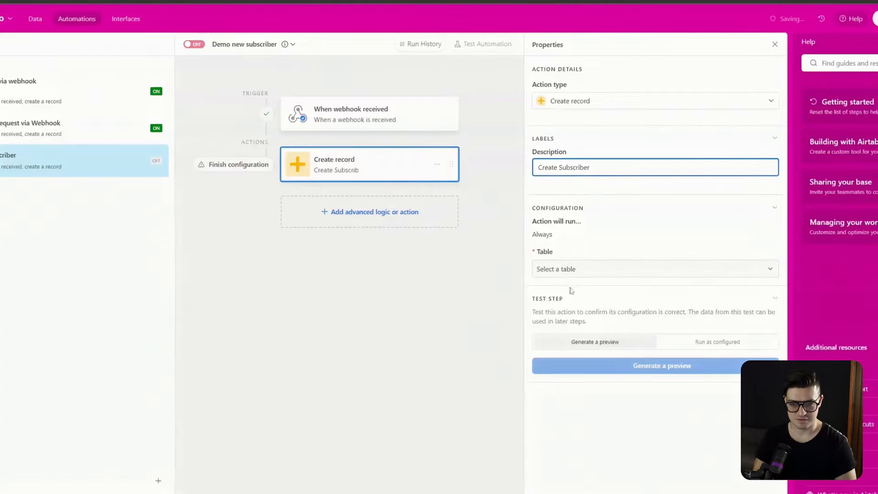
# Make the action create records in the Subscribers table, with the Email field filled from the webhook body's email value.
pyautogui.click(583, 269)
pyautogui.click(565, 320)
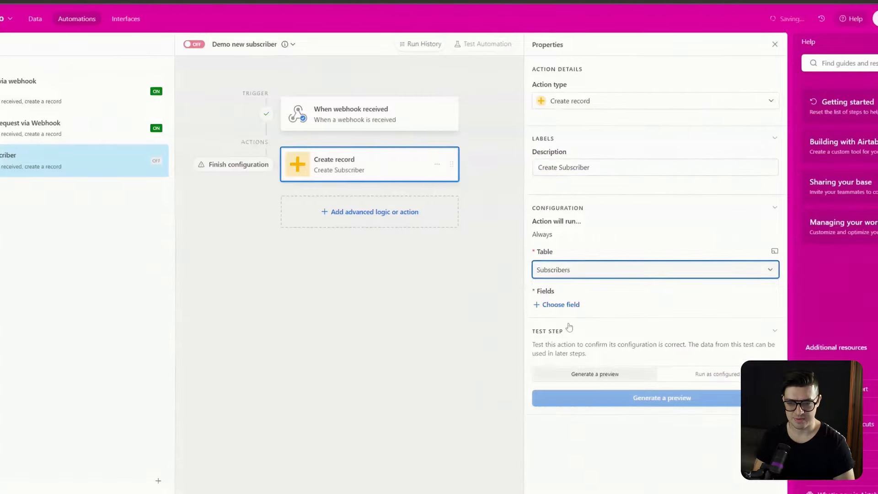
pyautogui.click(570, 306)
pyautogui.click(570, 341)
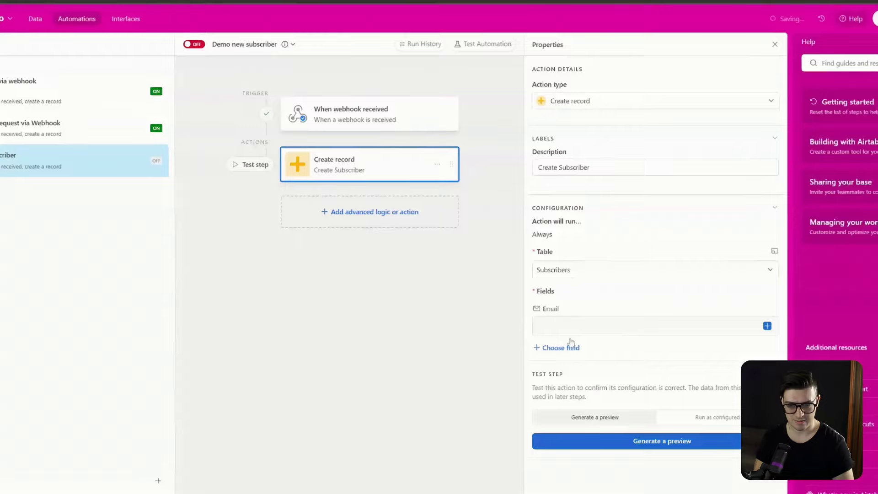
pyautogui.click(768, 326)
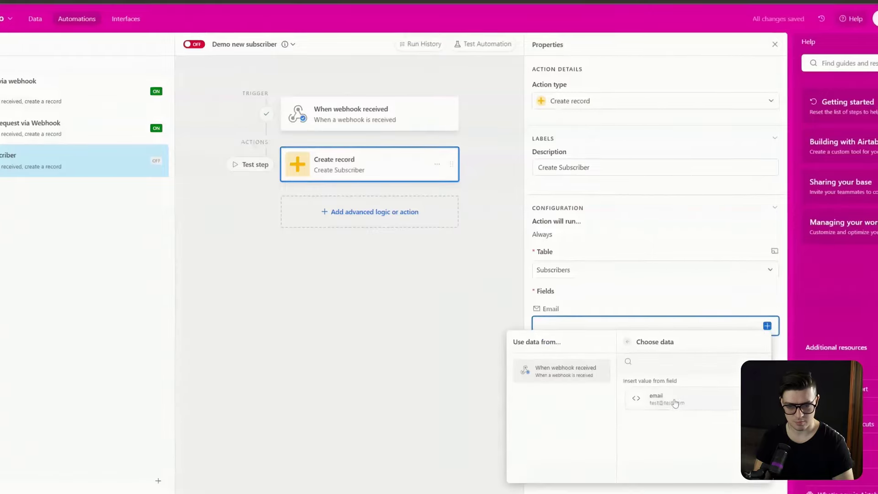
pyautogui.click(673, 402)
# Generate a preview of the Create record action and turn the Demo new subscriber automation on.
pyautogui.click(633, 446)
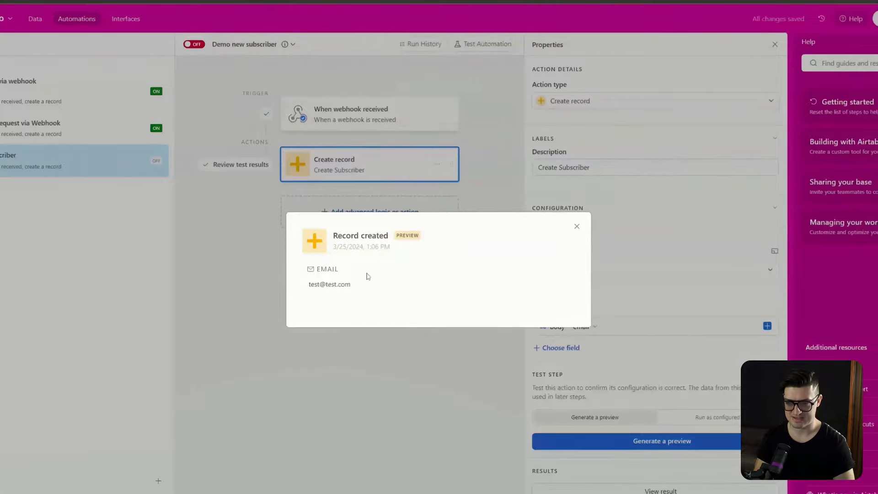
pyautogui.click(576, 226)
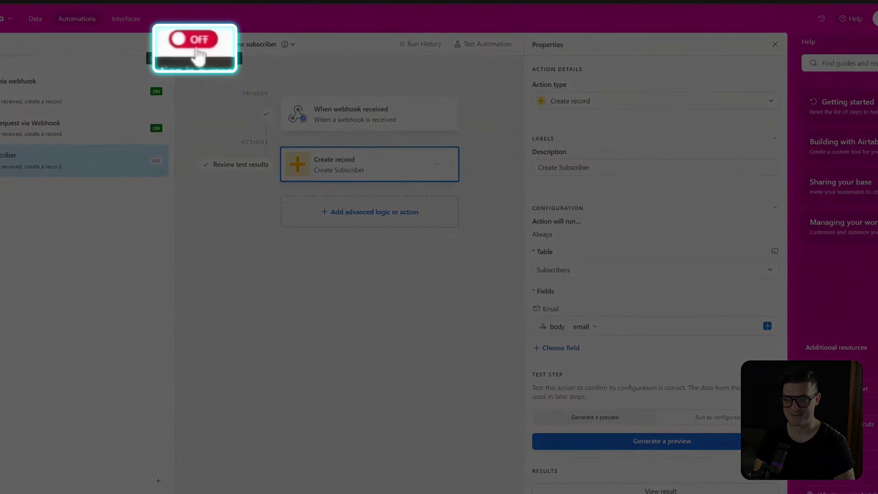
pyautogui.click(194, 44)
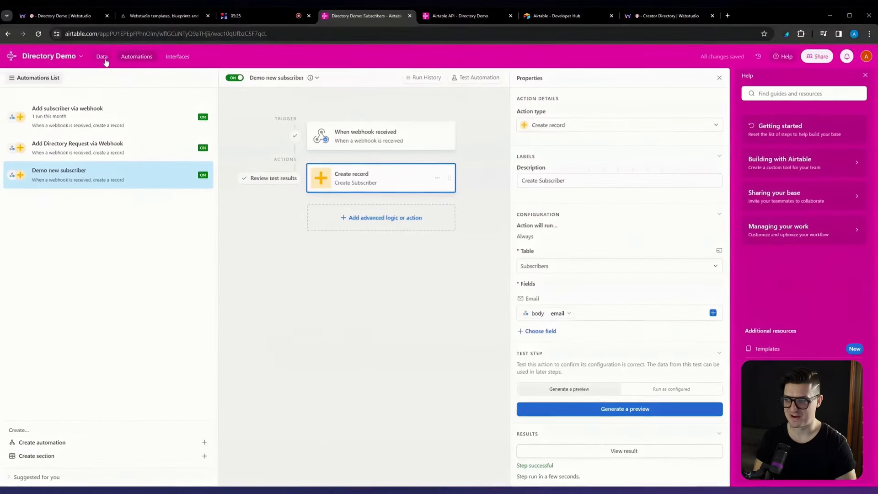
# Open the base's data and examine the records in the Subscribers table.
pyautogui.click(34, 18)
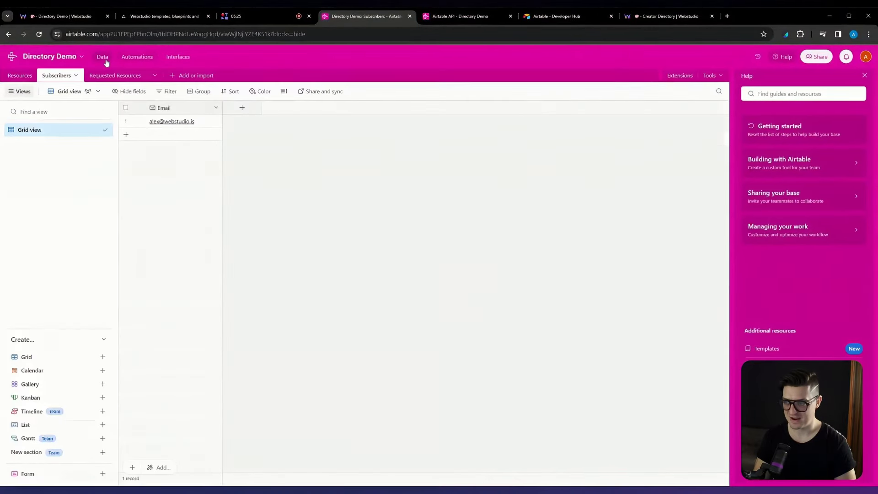
pyautogui.click(54, 78)
pyautogui.click(53, 79)
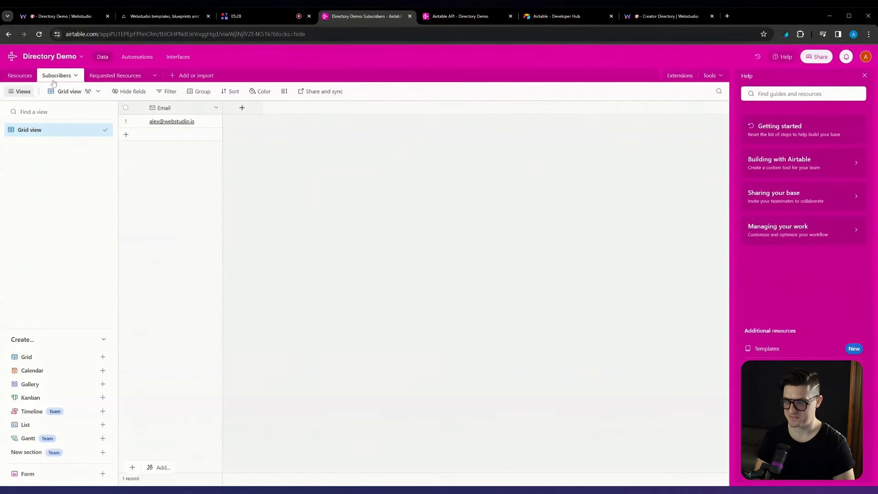
# Switch to the published directory site, reload it and submit the Stay in the loop form with a test email address.
pyautogui.click(162, 17)
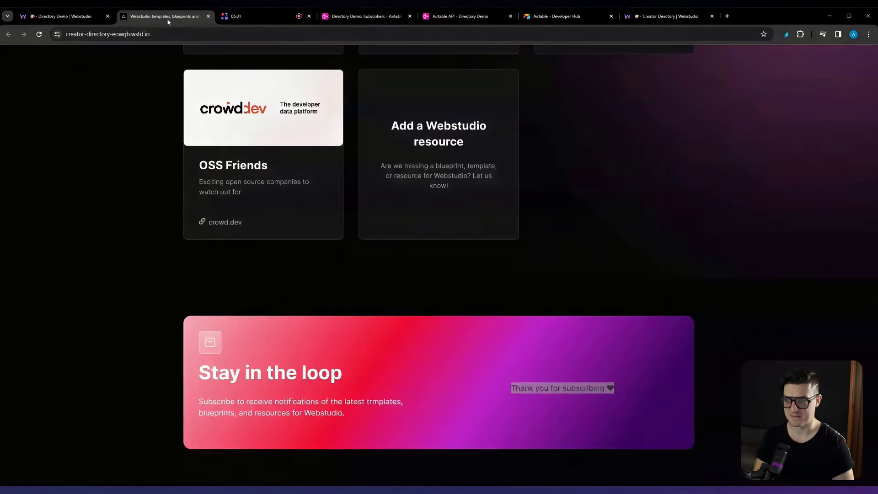
pyautogui.click(39, 34)
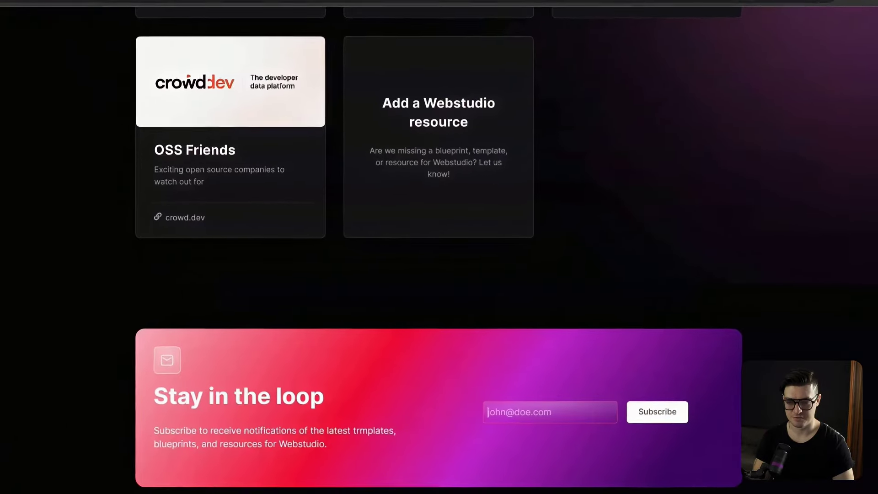
pyautogui.write('test@')
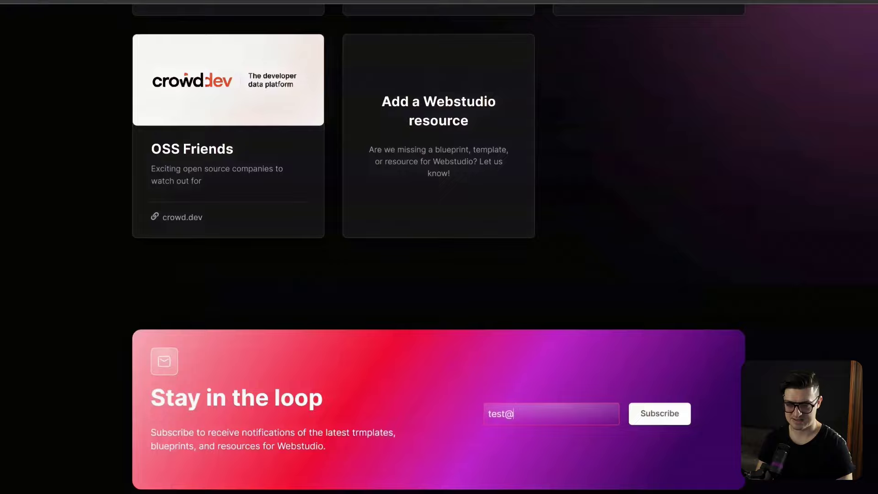
pyautogui.write('test.com')
pyautogui.press('Return')
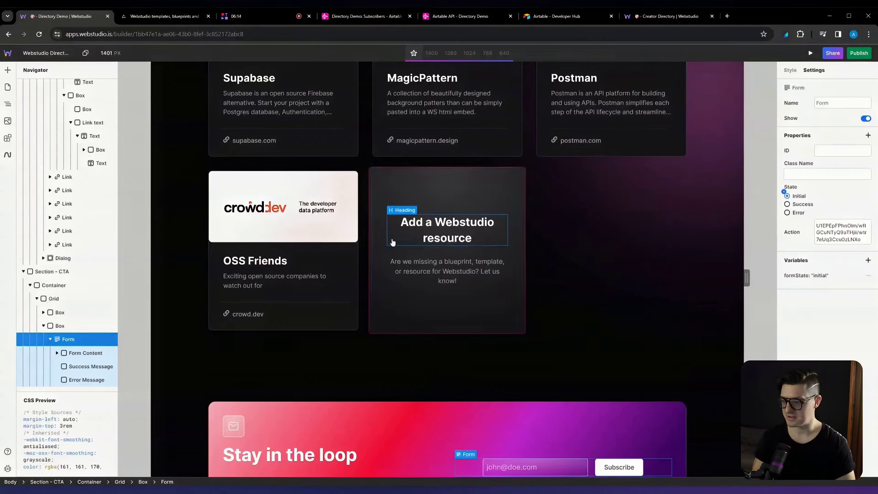
# In the Webstudio builder, select the Add a Webstudio resource card, open its submission dialog in preview and return to editing.
pyautogui.click(516, 193)
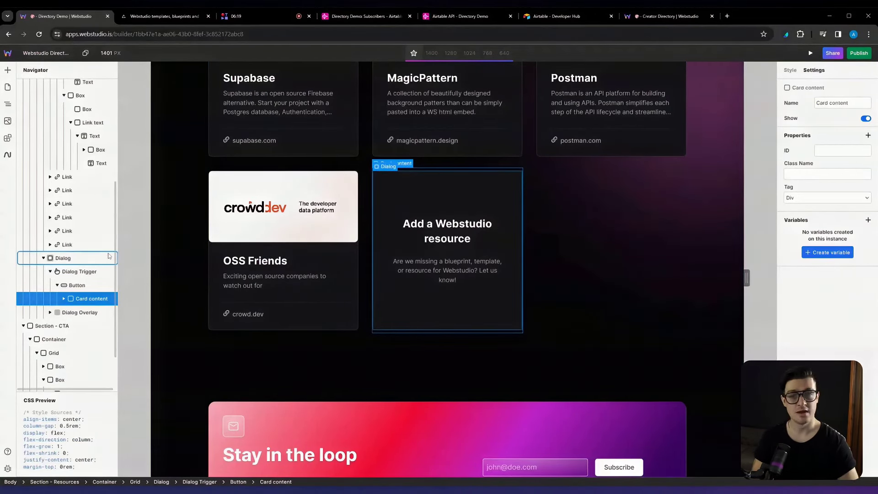
pyautogui.click(811, 53)
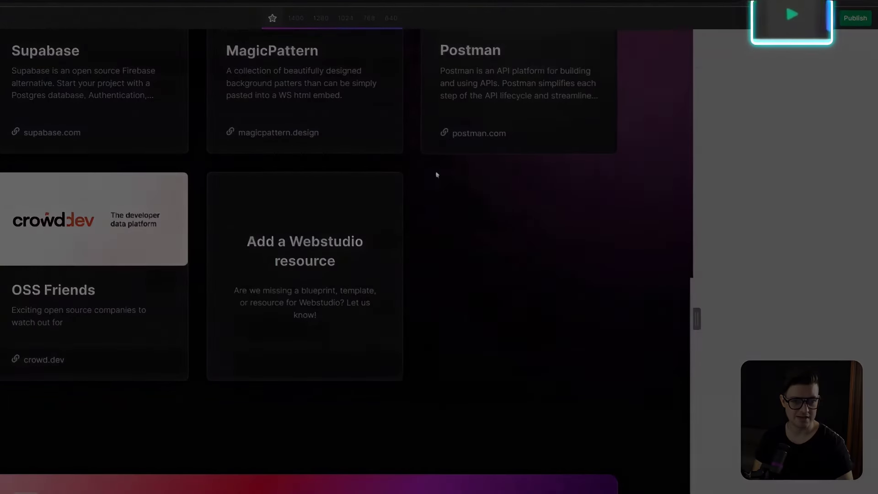
pyautogui.click(356, 239)
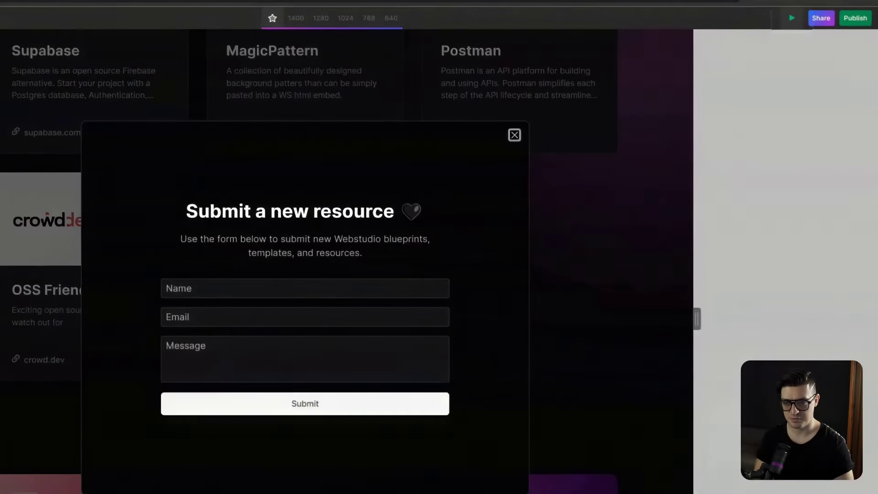
pyautogui.click(792, 18)
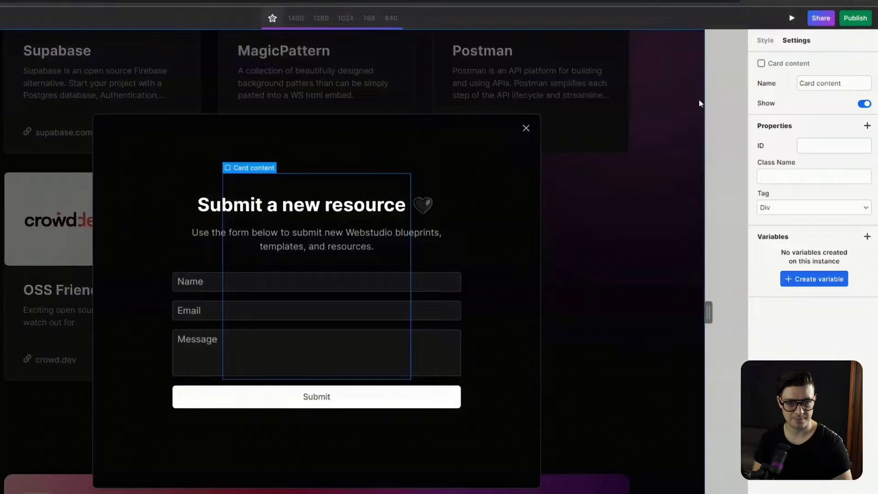
# Select the Form inside the dialog's content and check its Action webhook URL.
pyautogui.click(202, 300)
pyautogui.scroll(-2, 45, 377)
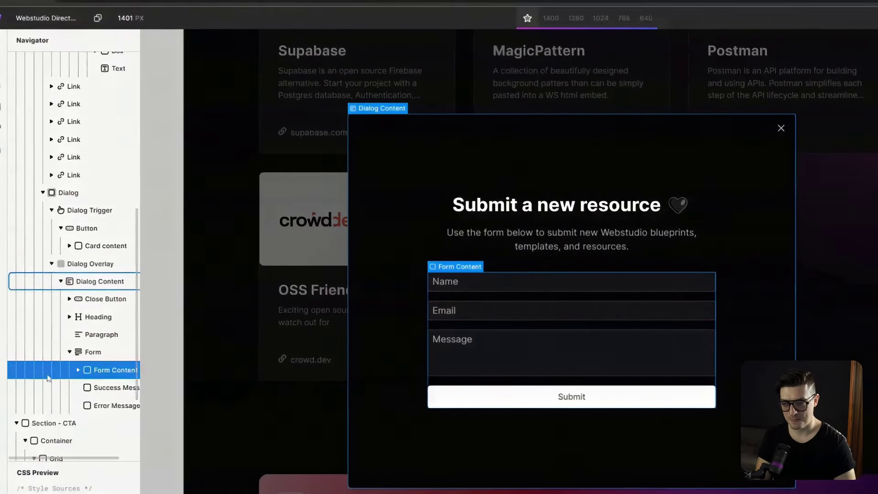
pyautogui.click(64, 335)
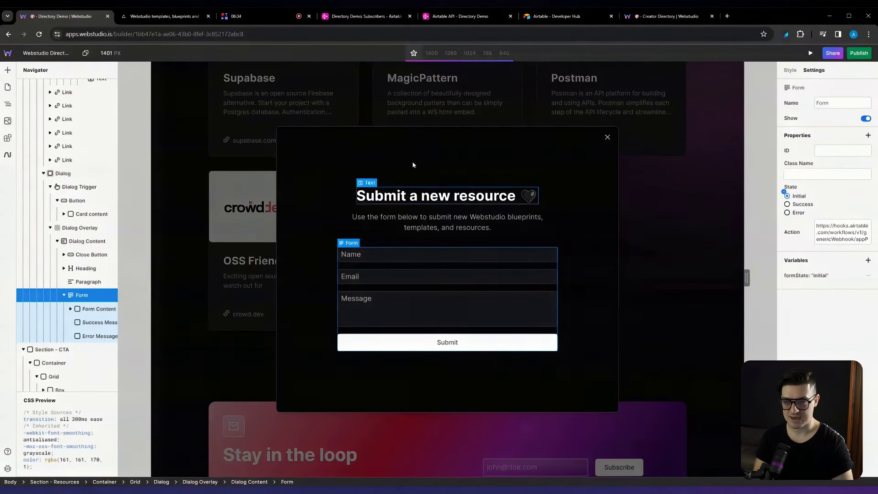
# In Airtable, examine the Add Directory Request via Webhook automation's record field mapping and the Requested Resources table.
pyautogui.click(362, 16)
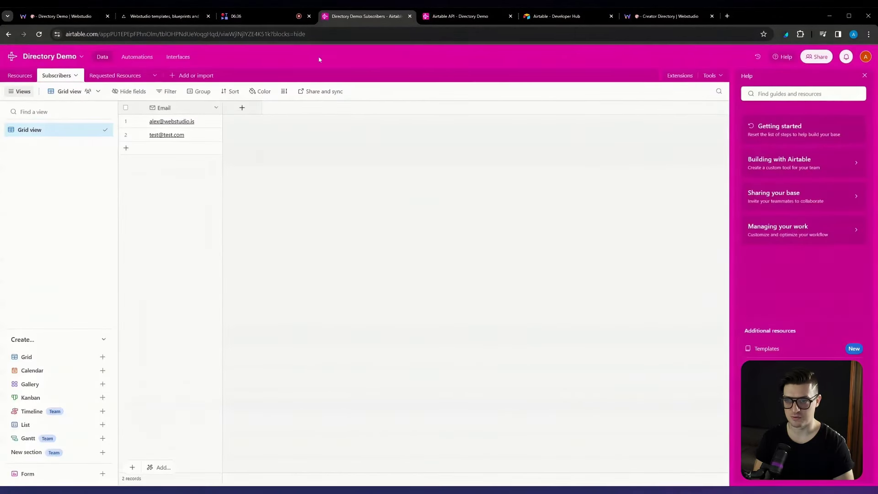
pyautogui.click(137, 56)
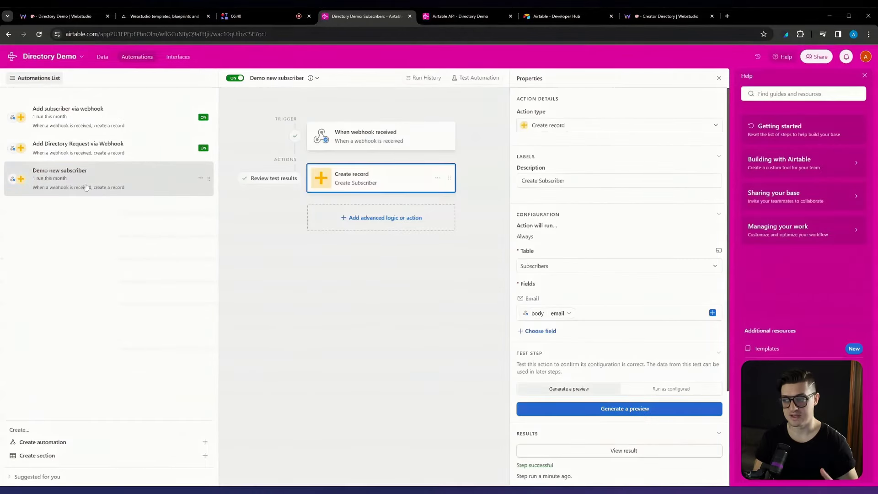
pyautogui.click(55, 144)
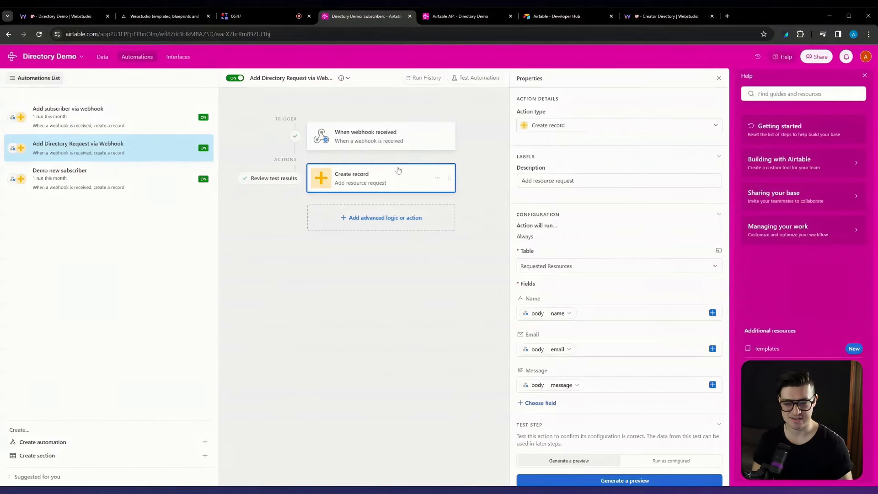
pyautogui.scroll(-3, 585, 241)
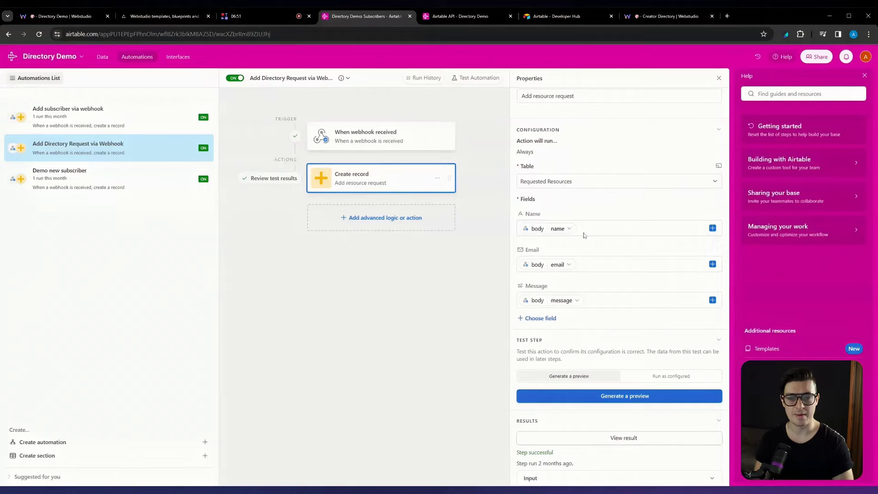
pyautogui.scroll(-1, 576, 274)
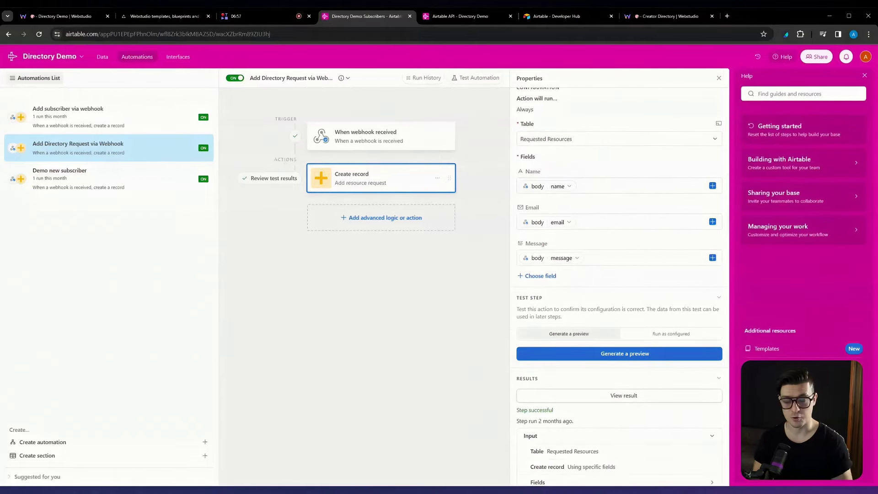
pyautogui.click(103, 56)
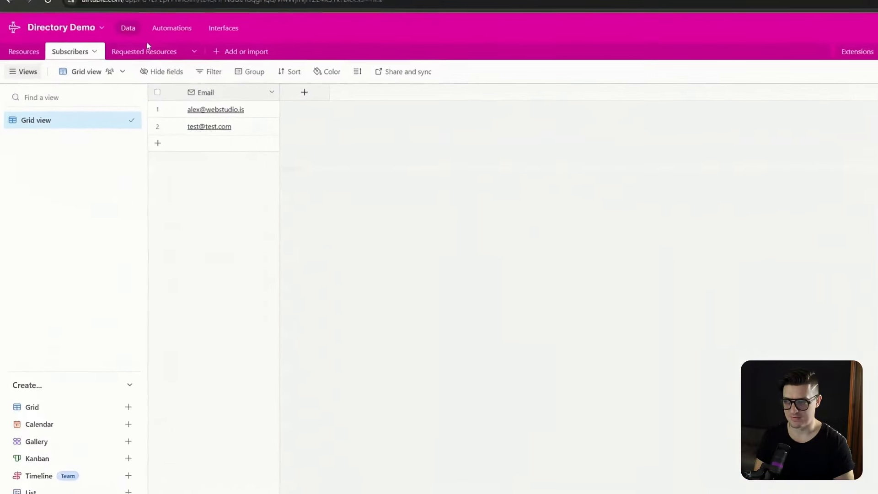
pyautogui.click(114, 80)
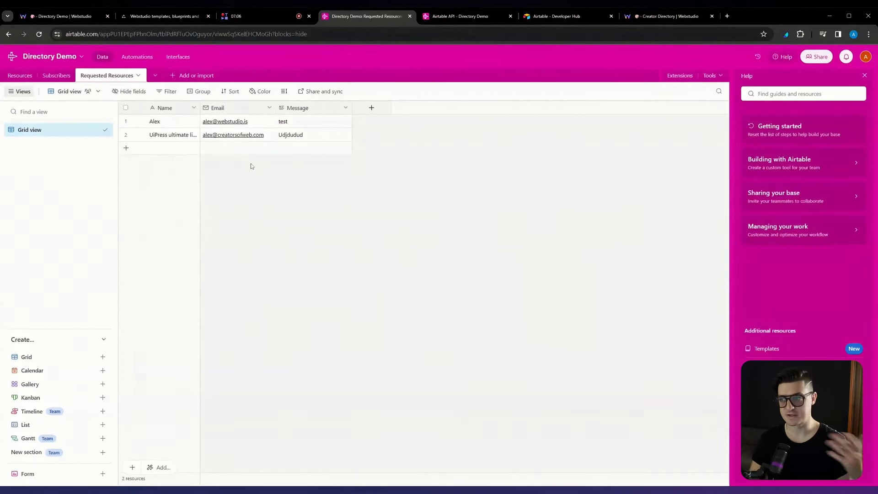
# On the published site, open the Submit a new resource form and fill in the submitter's name and email.
pyautogui.hotkey('ctrl', '2')
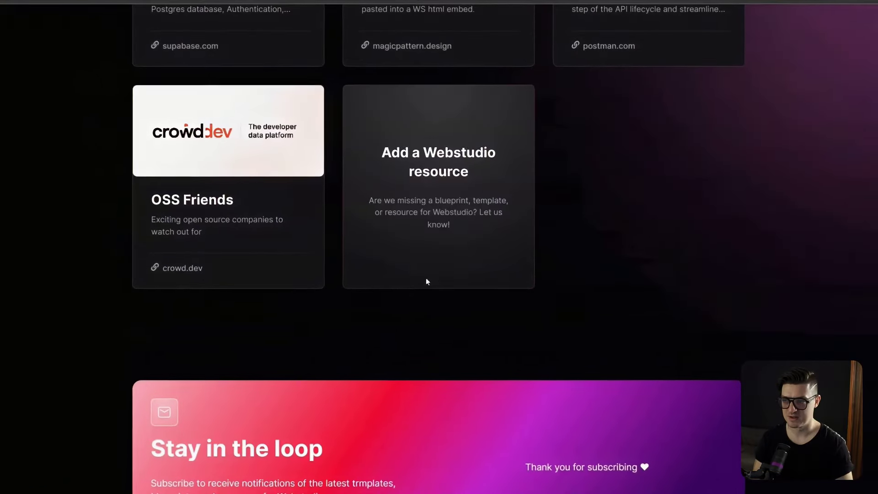
pyautogui.click(440, 176)
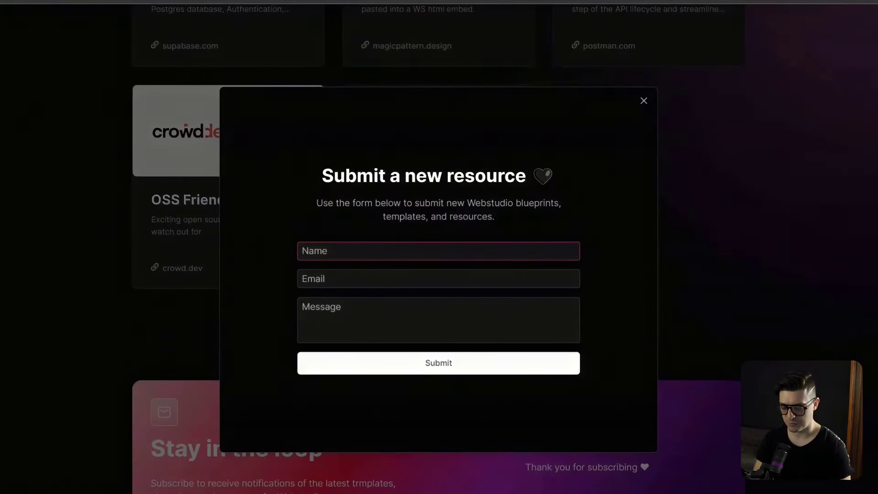
pyautogui.write('John Doe')
pyautogui.press('Tab')
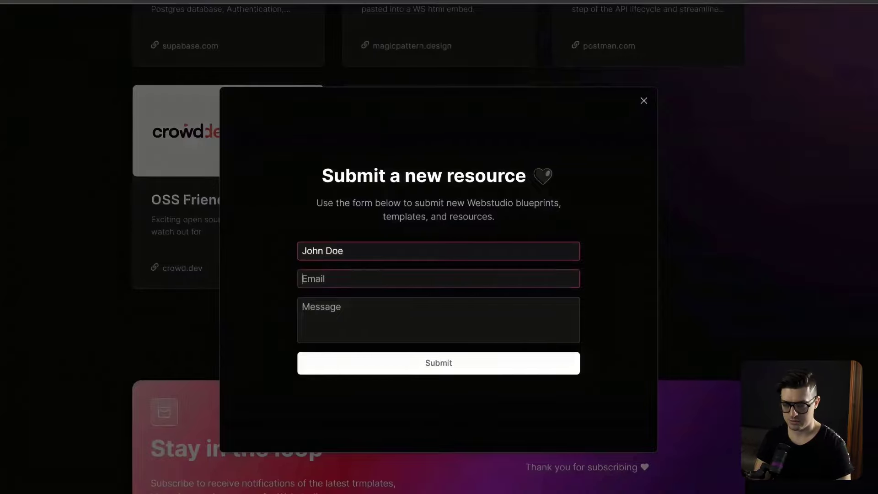
pyautogui.write('john@')
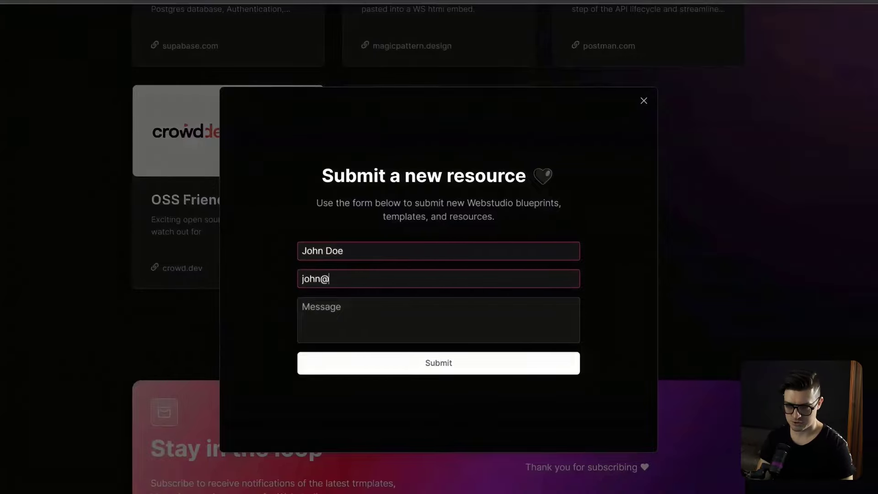
pyautogui.write('doe.com')
pyautogui.press('Tab')
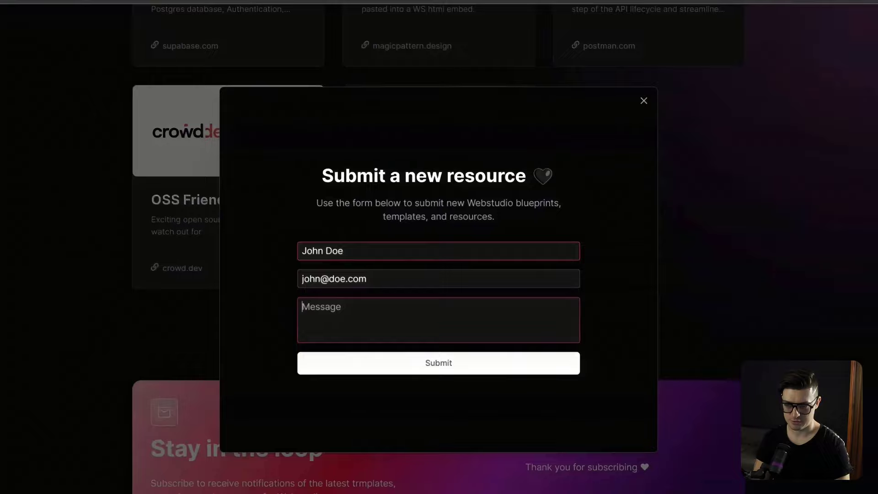
# Enter the message "please add webstudio to this list." and submit the new resource request.
pyautogui.write('please add')
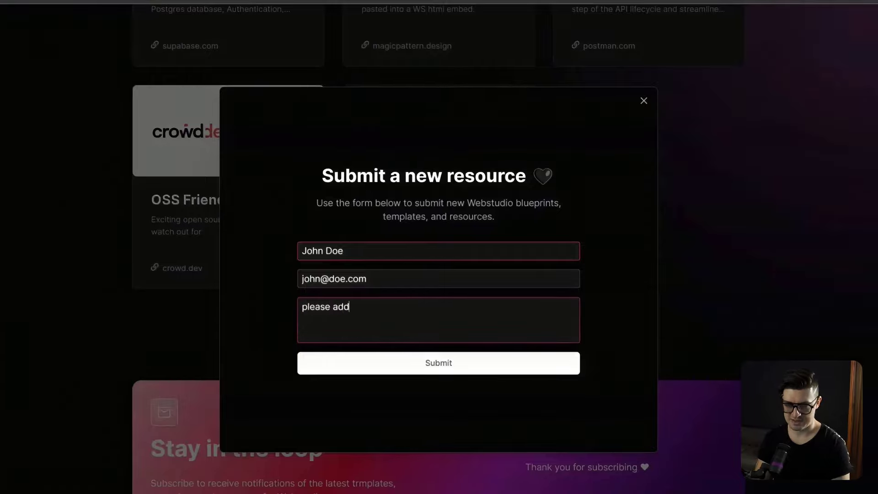
pyautogui.write('d webstudio to this ')
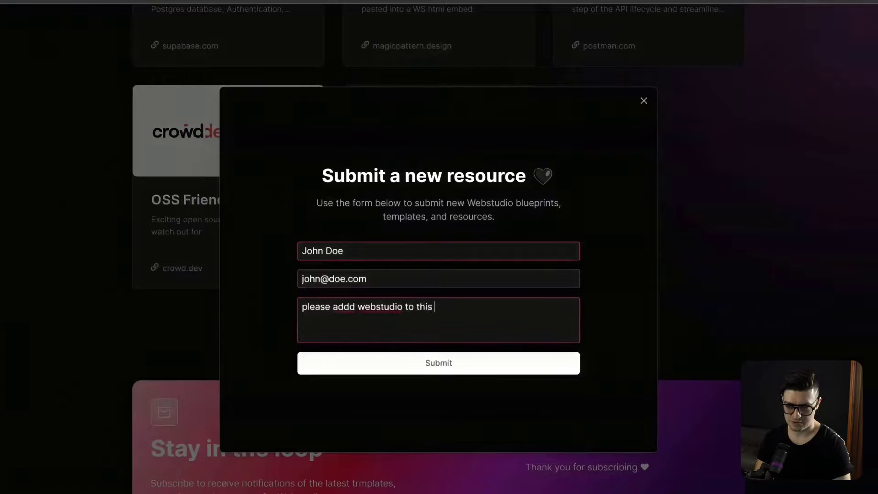
pyautogui.write('list.')
pyautogui.click(350, 306)
pyautogui.press('BackSpace')
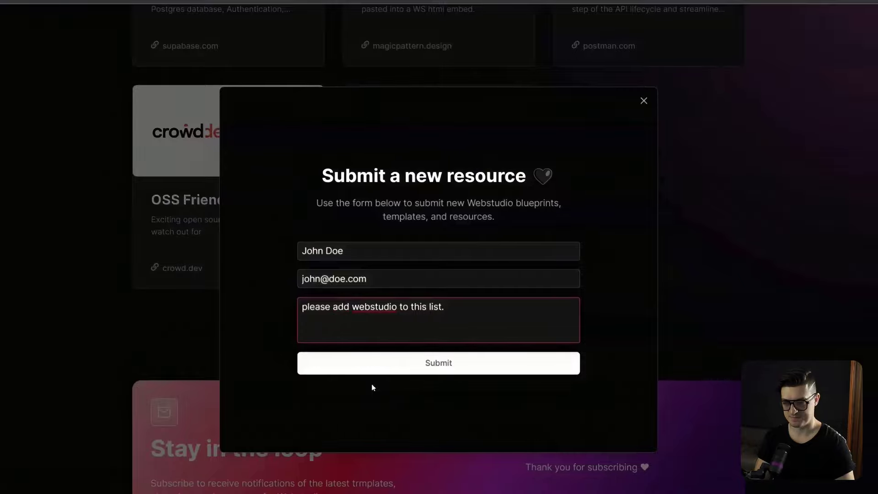
pyautogui.click(430, 364)
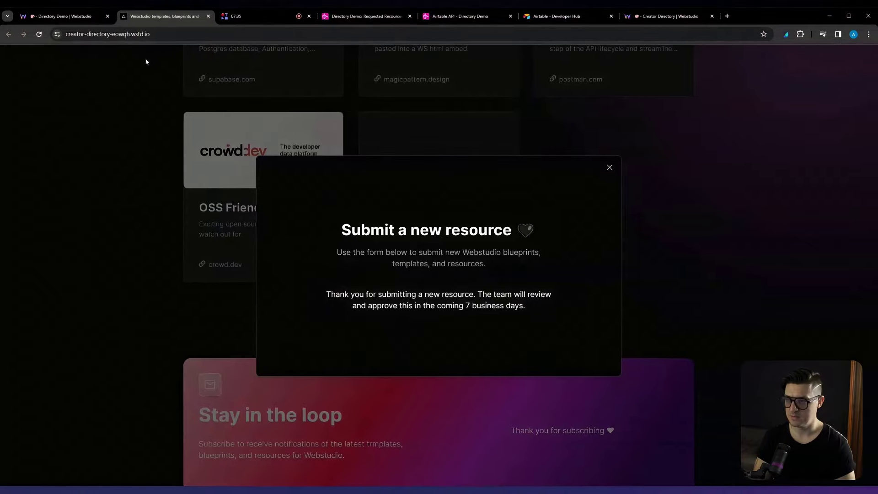
# Switch to Airtable and check the Requested Resources table for the submission, followed by the Resources table.
pyautogui.click(364, 16)
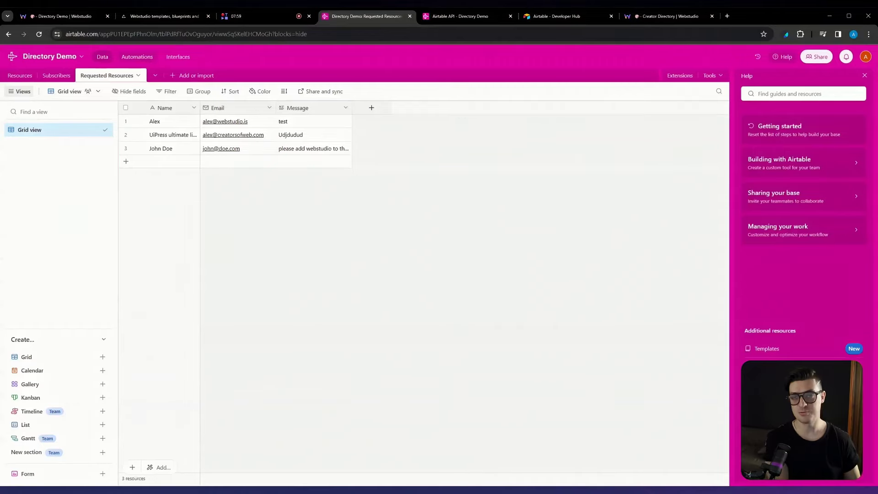
pyautogui.click(20, 75)
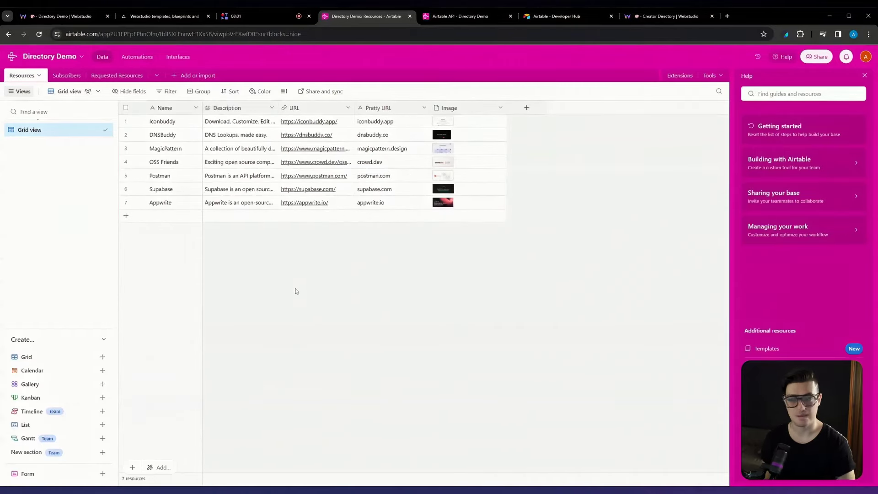